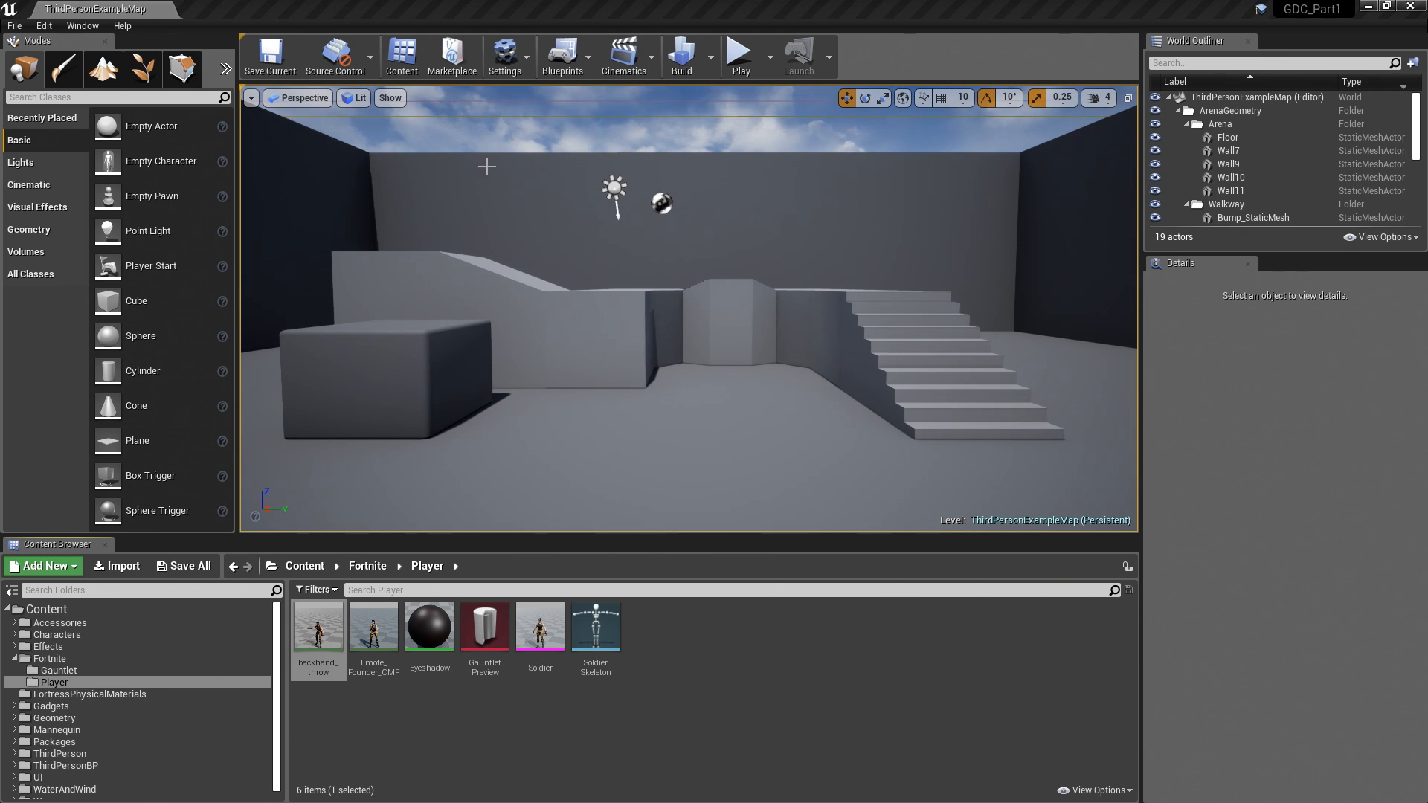
Step: Check the Control Rig plugin's status among the built-in Animation plugins
click(44, 26)
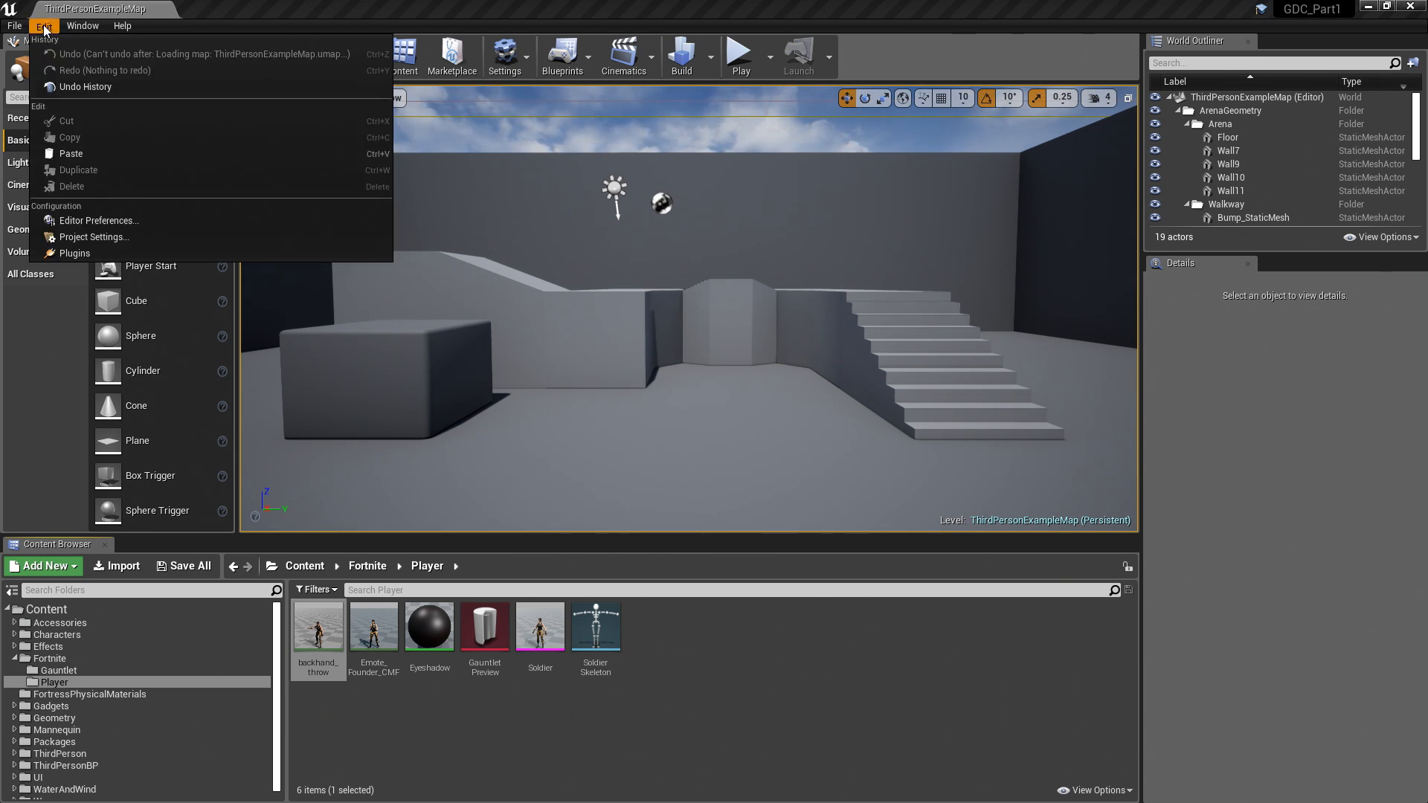
click(83, 256)
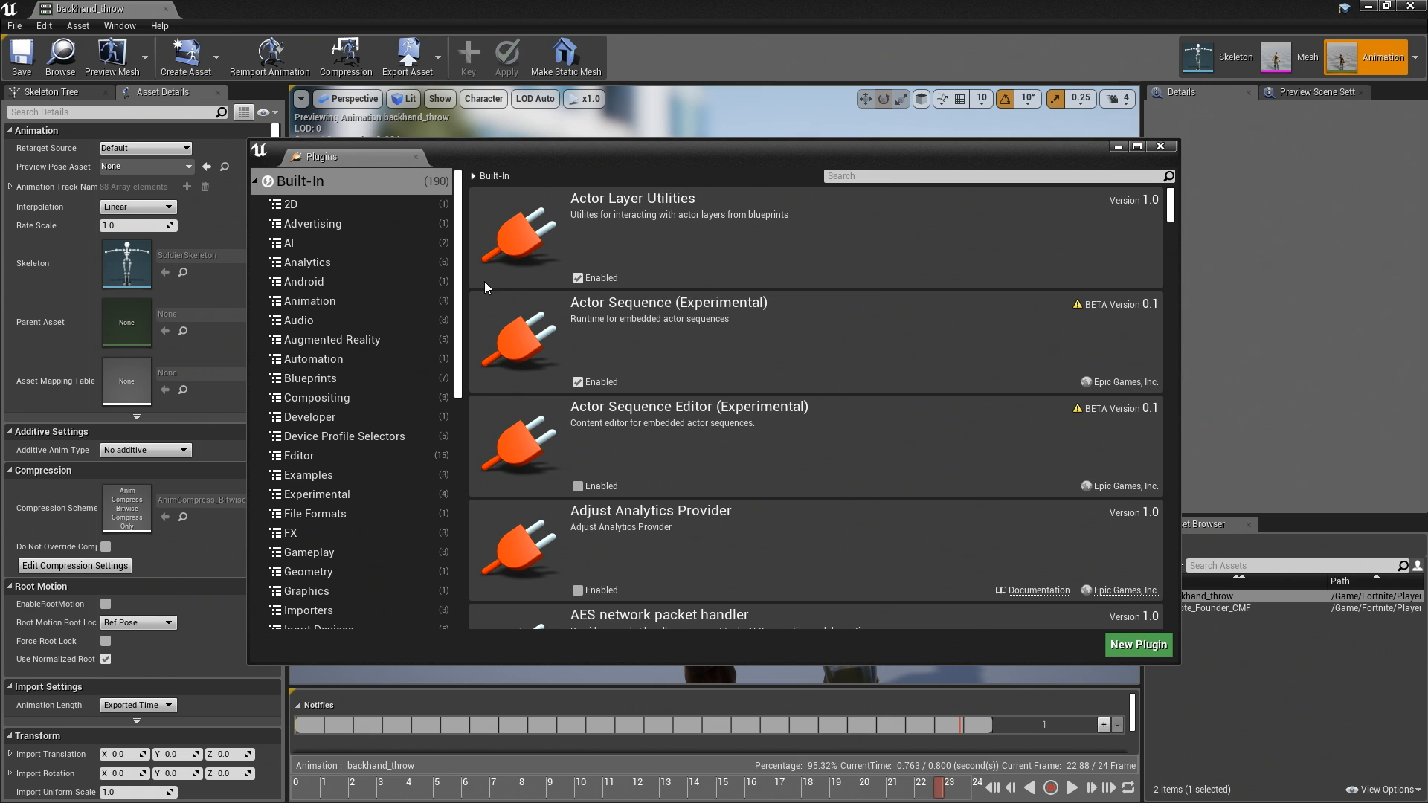
click(310, 304)
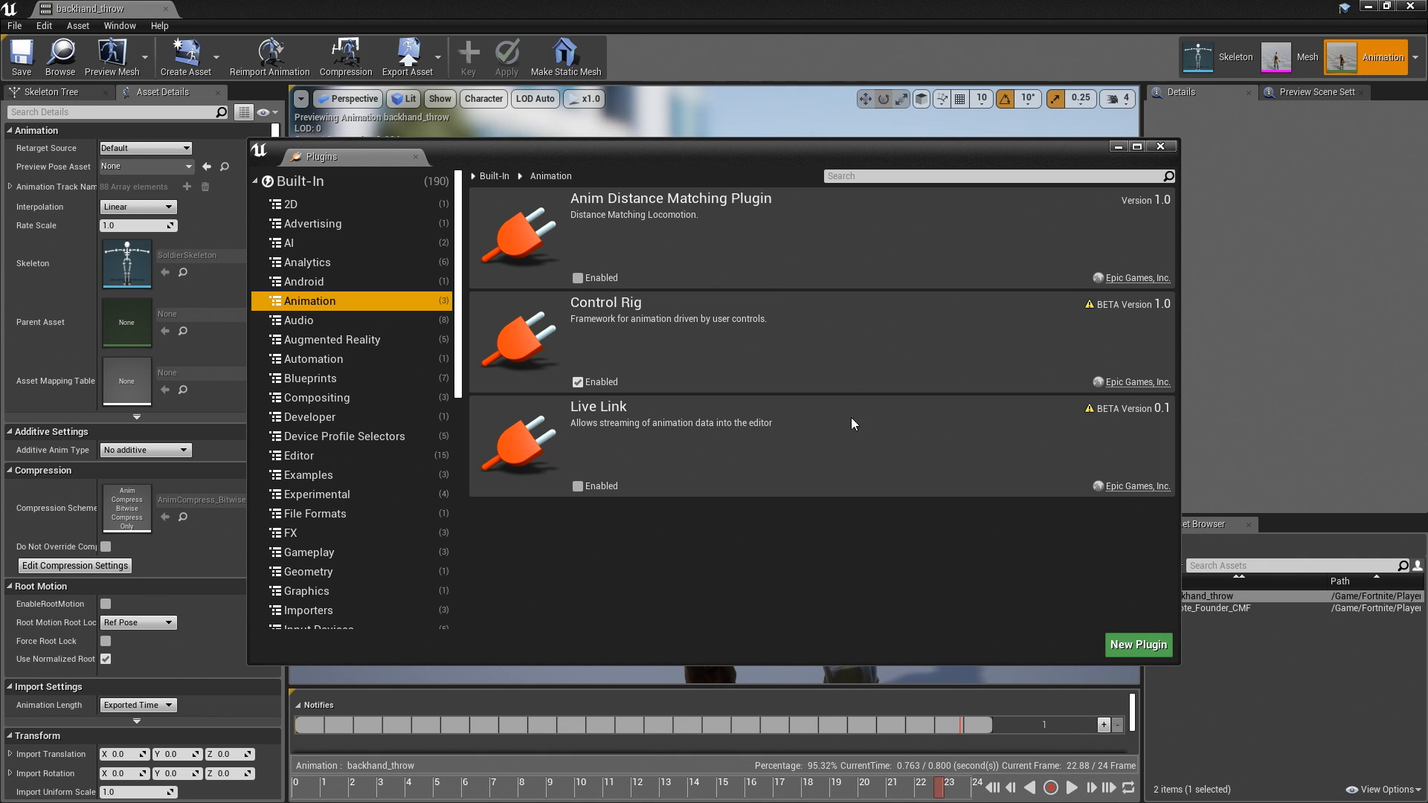
click(1161, 147)
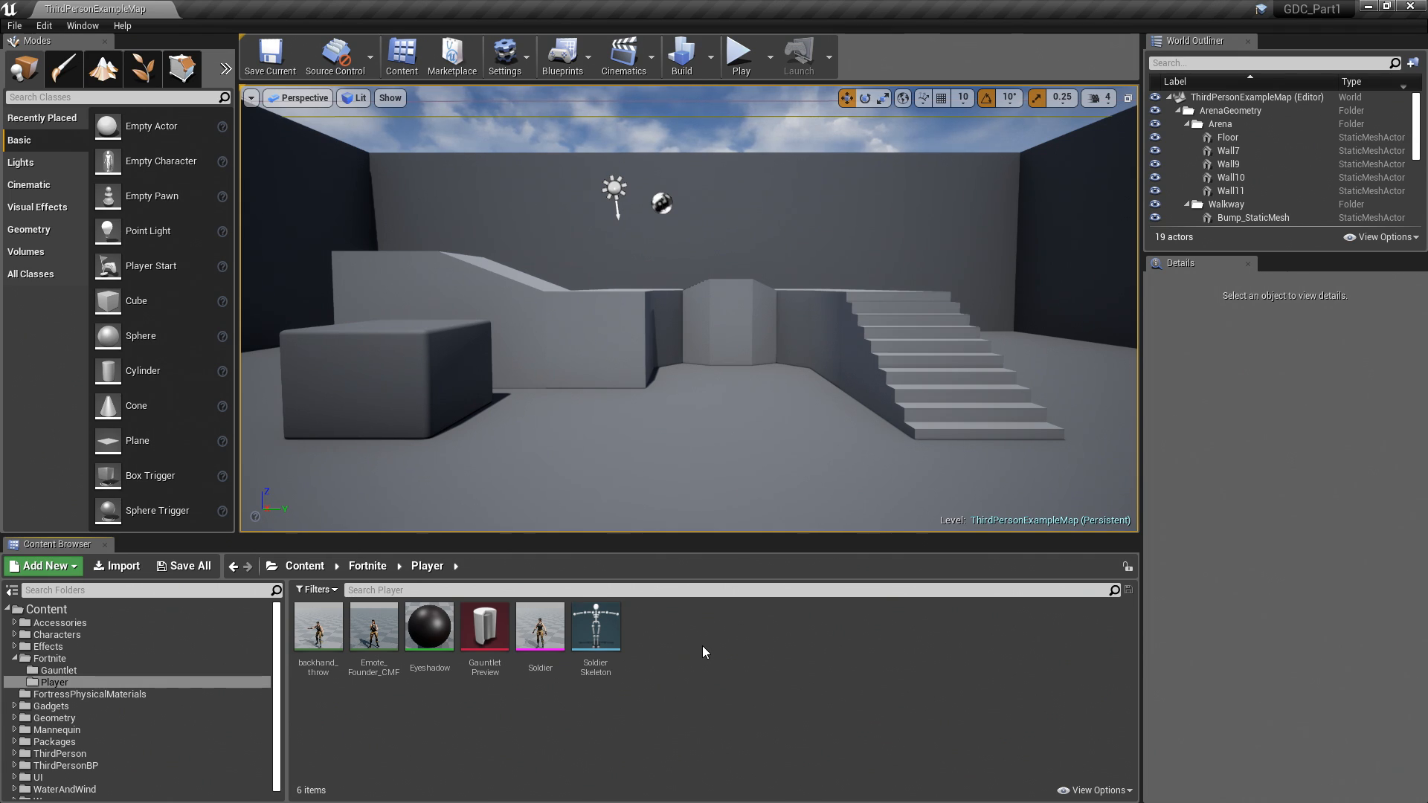
right_click(706, 640)
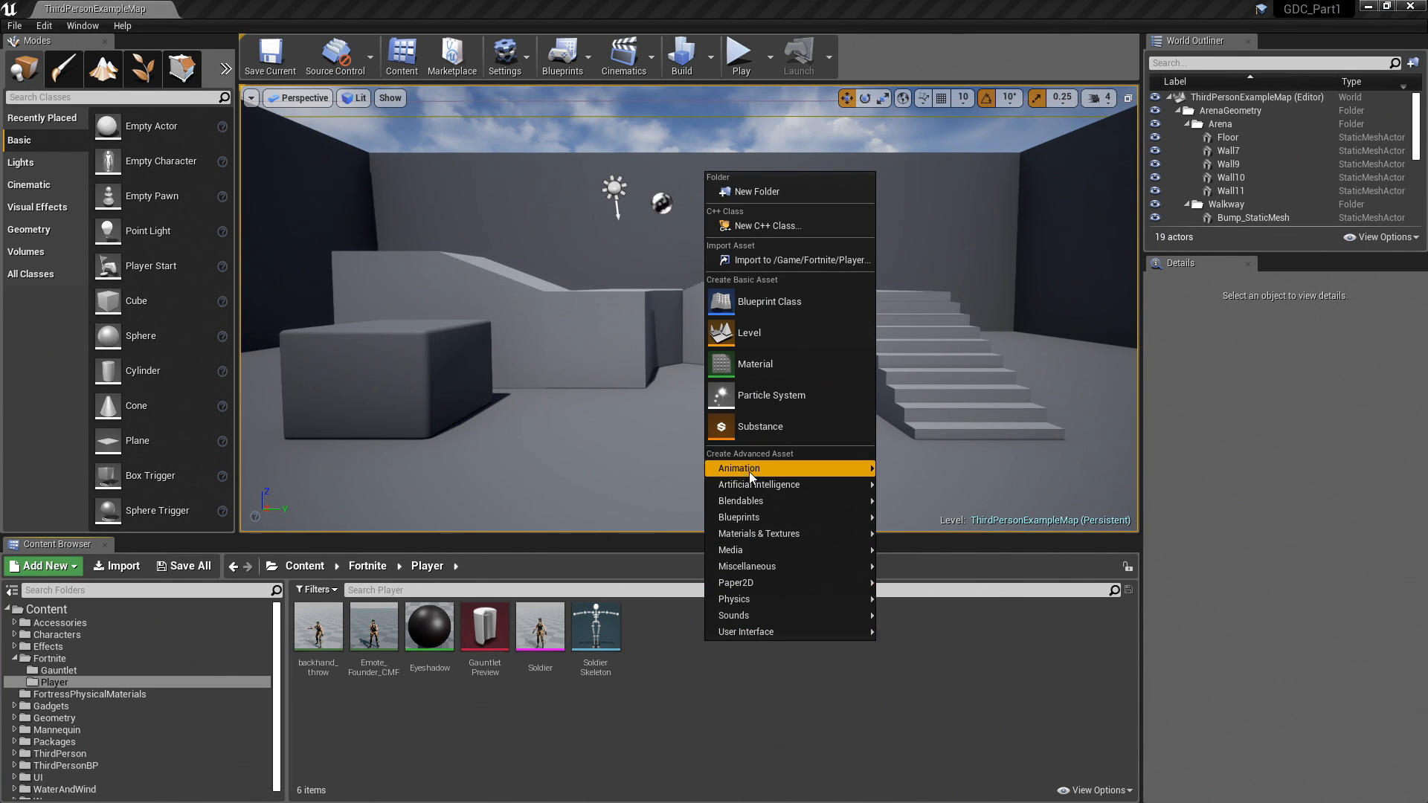
mouse_move(742, 470)
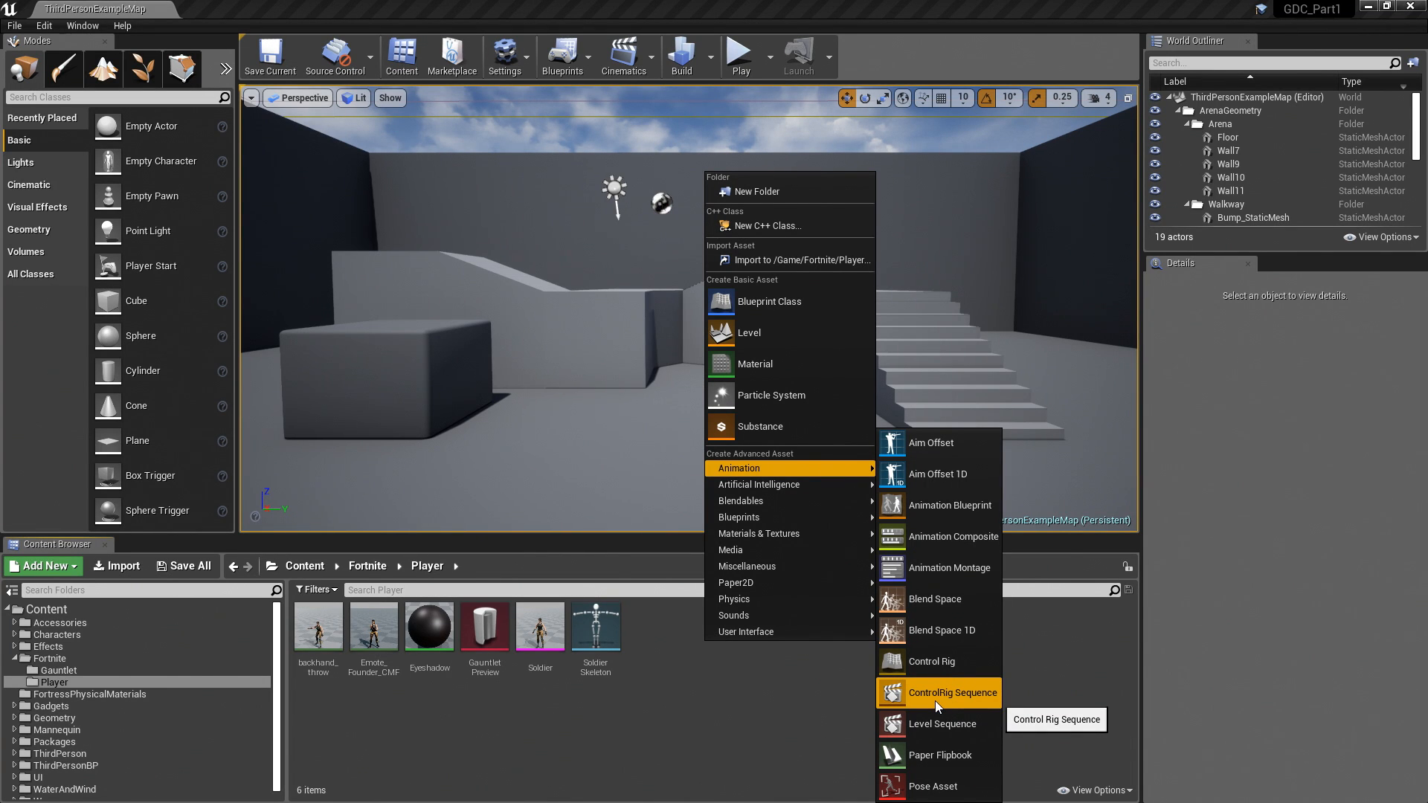
click(802, 711)
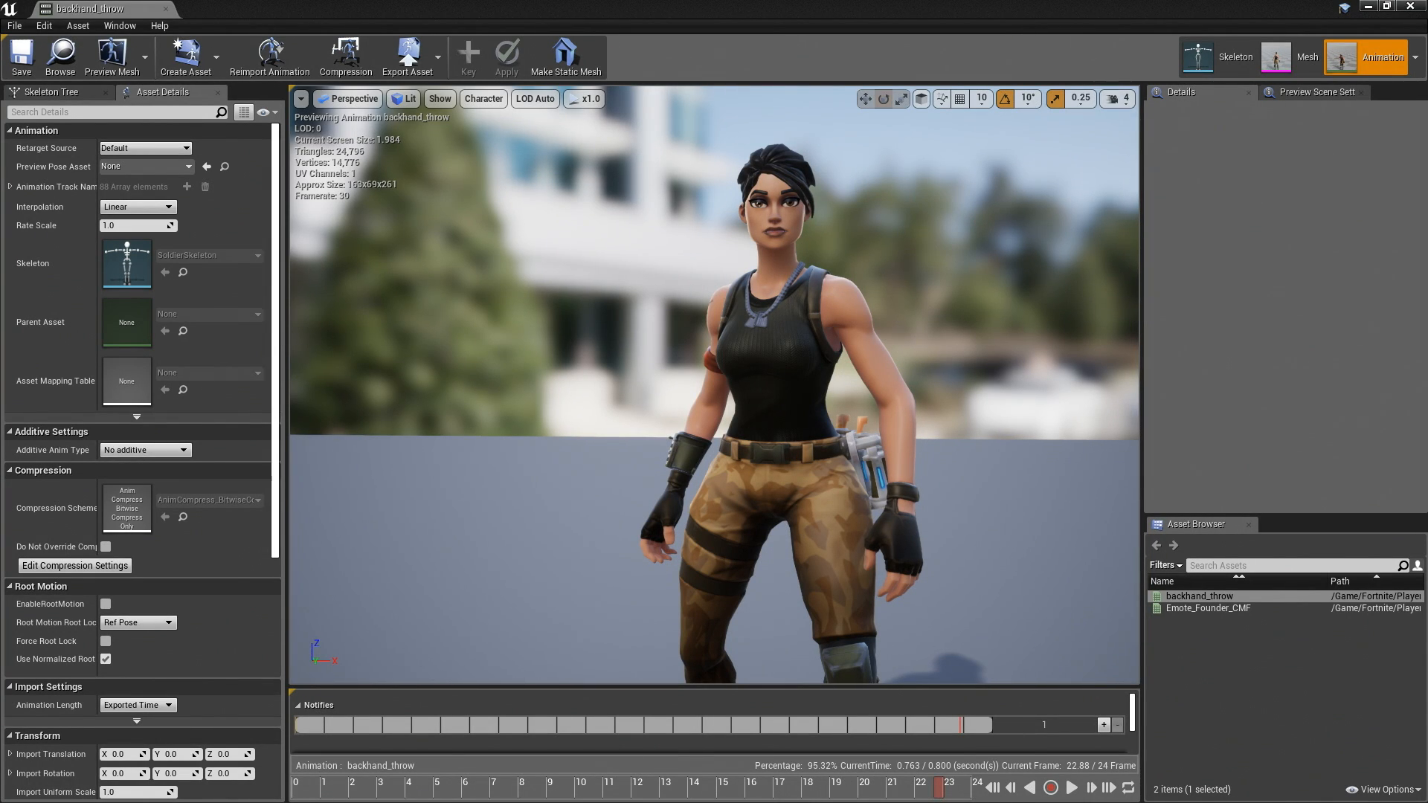
Step: Scrub backhand_throw to about frame 8 and add the gauntlet as an additional skeletal mesh in its preview scene
click(1011, 787)
drag(302, 787, 534, 774)
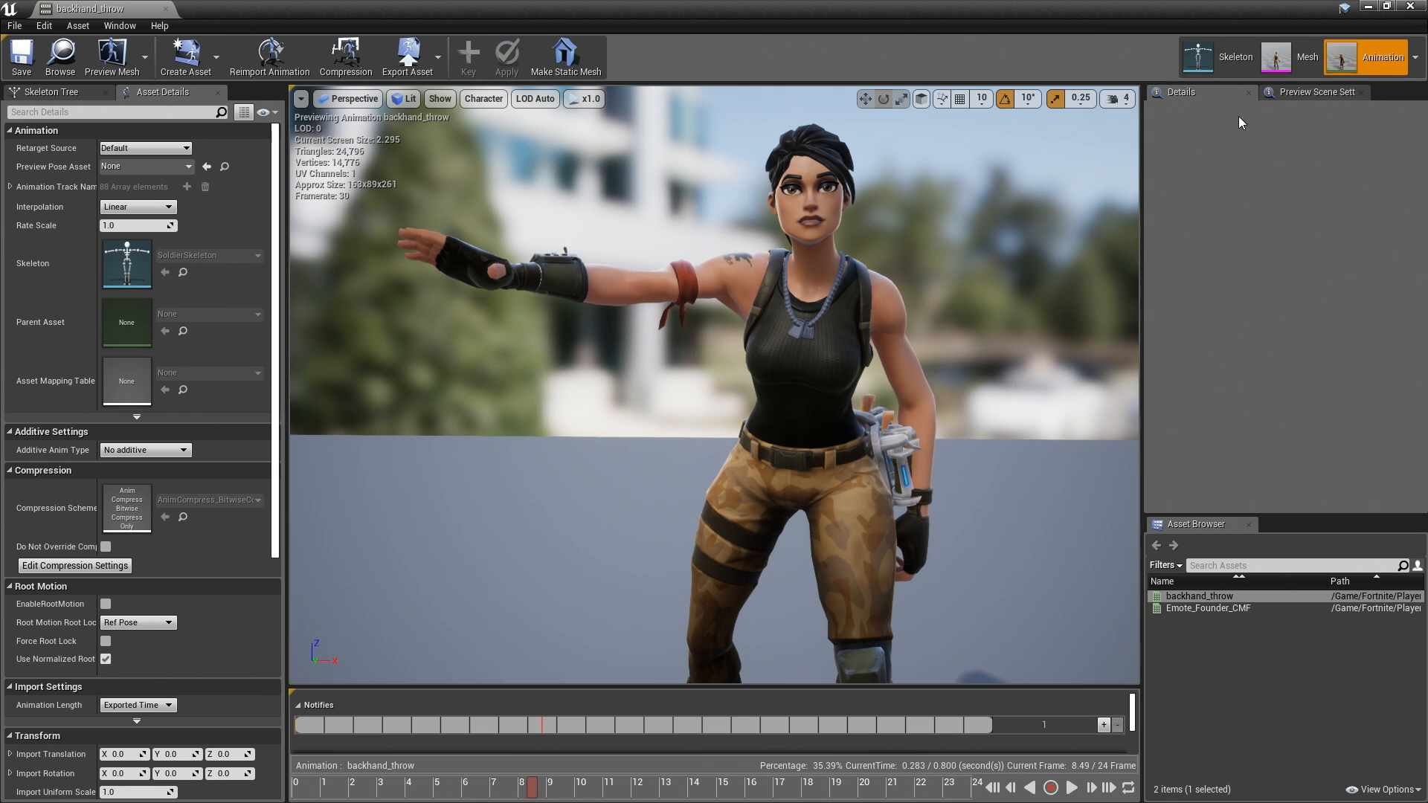
click(1316, 92)
click(1330, 356)
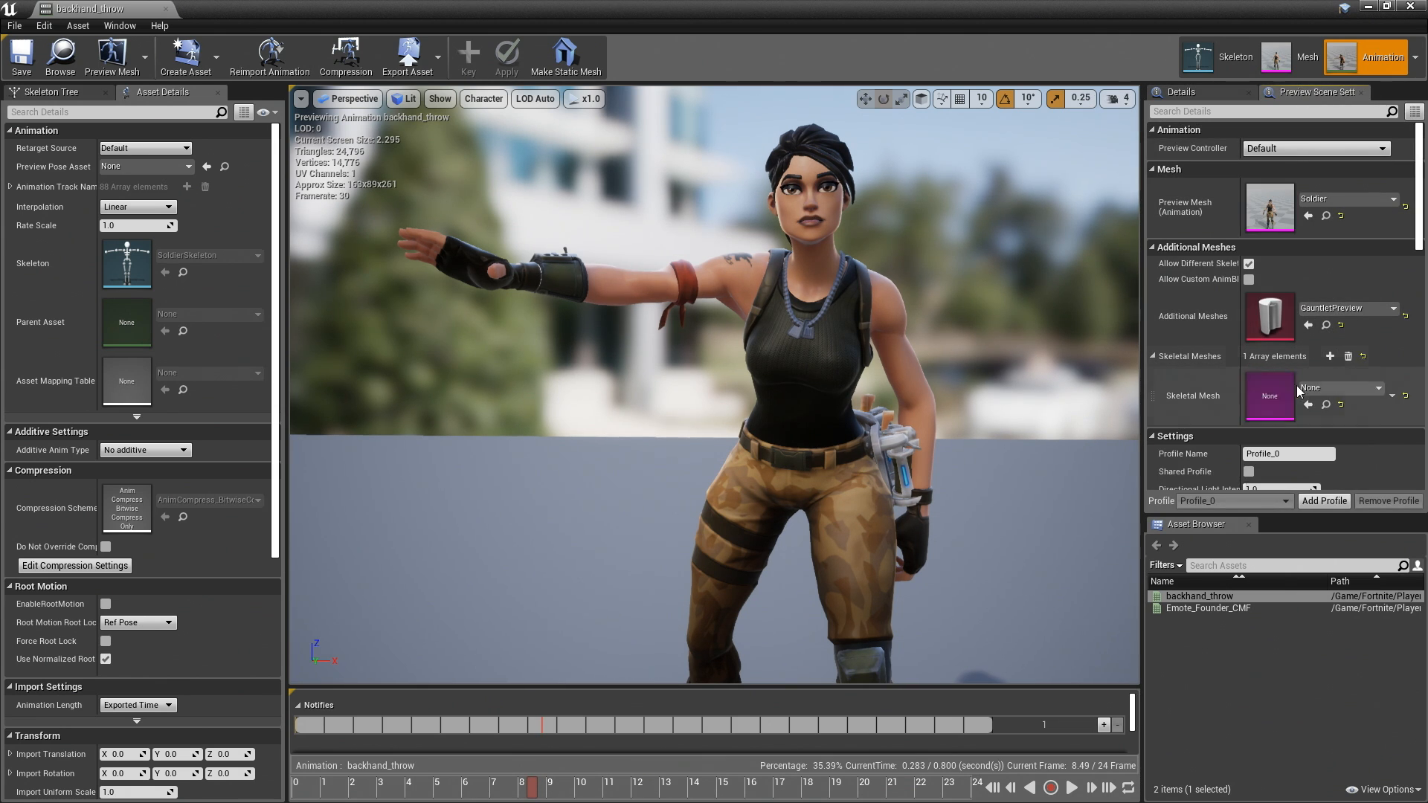
click(1338, 387)
click(1250, 503)
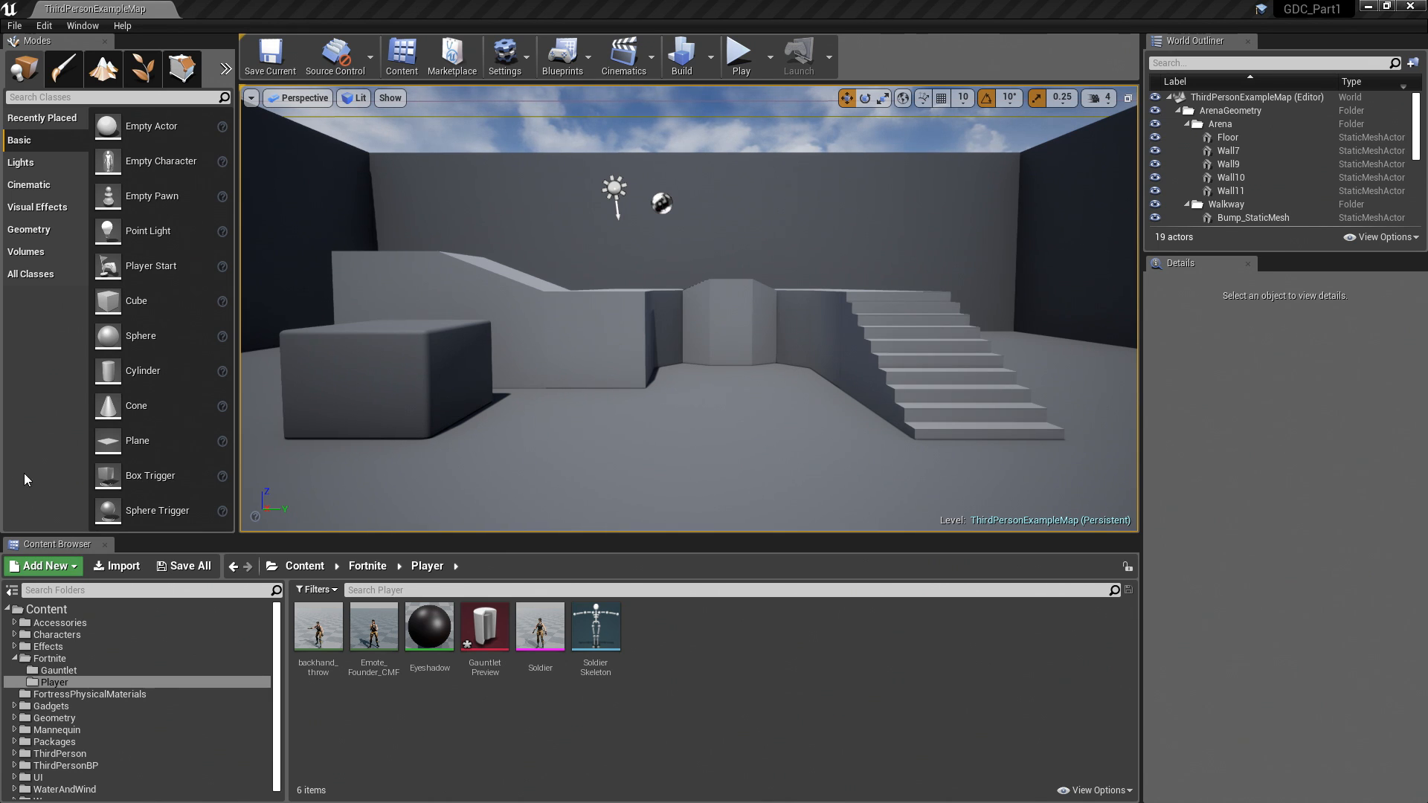
Step: Create a Control Rig asset with ControlRig as parent in the Player folder and name it Rig_Gauntlet
right_click(701, 641)
mouse_move(735, 518)
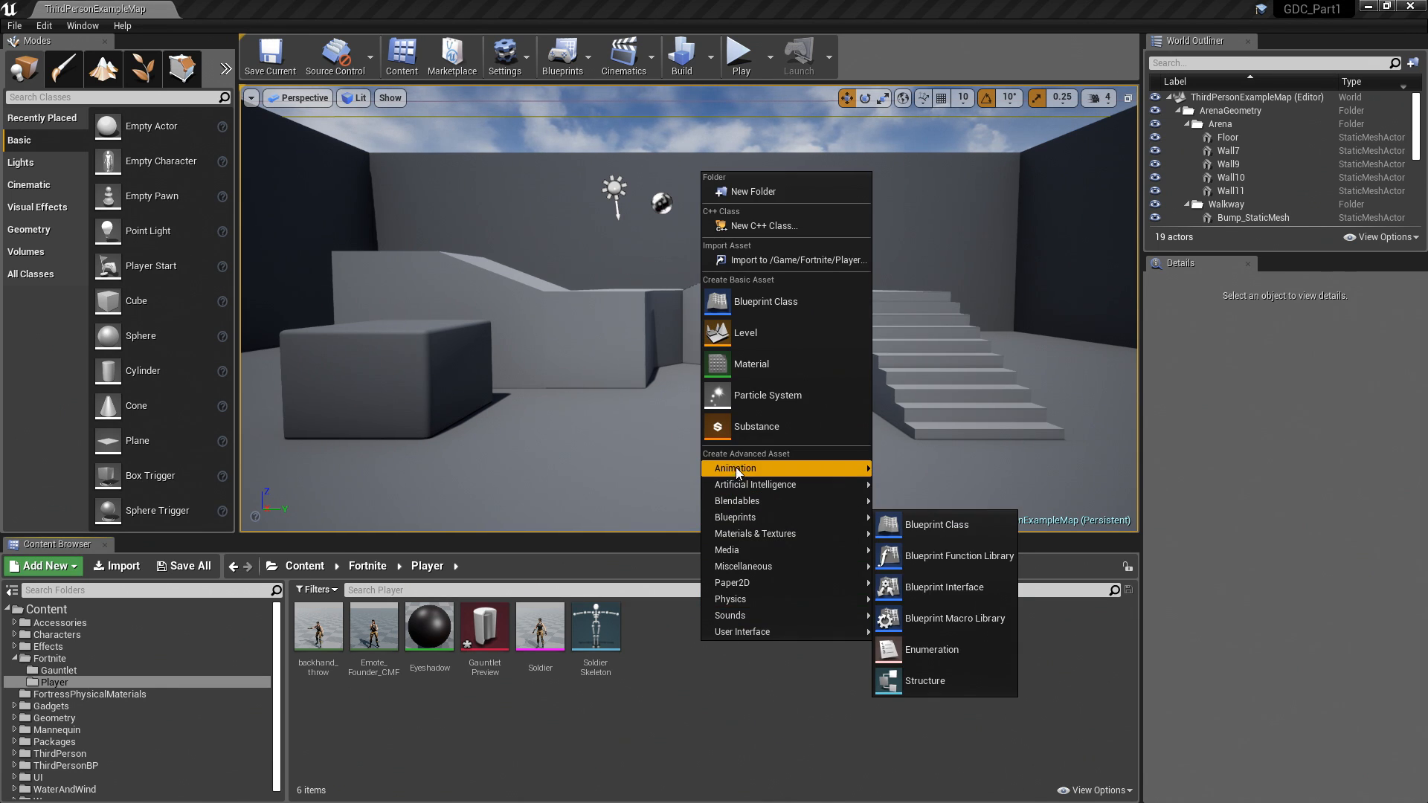
mouse_move(735, 468)
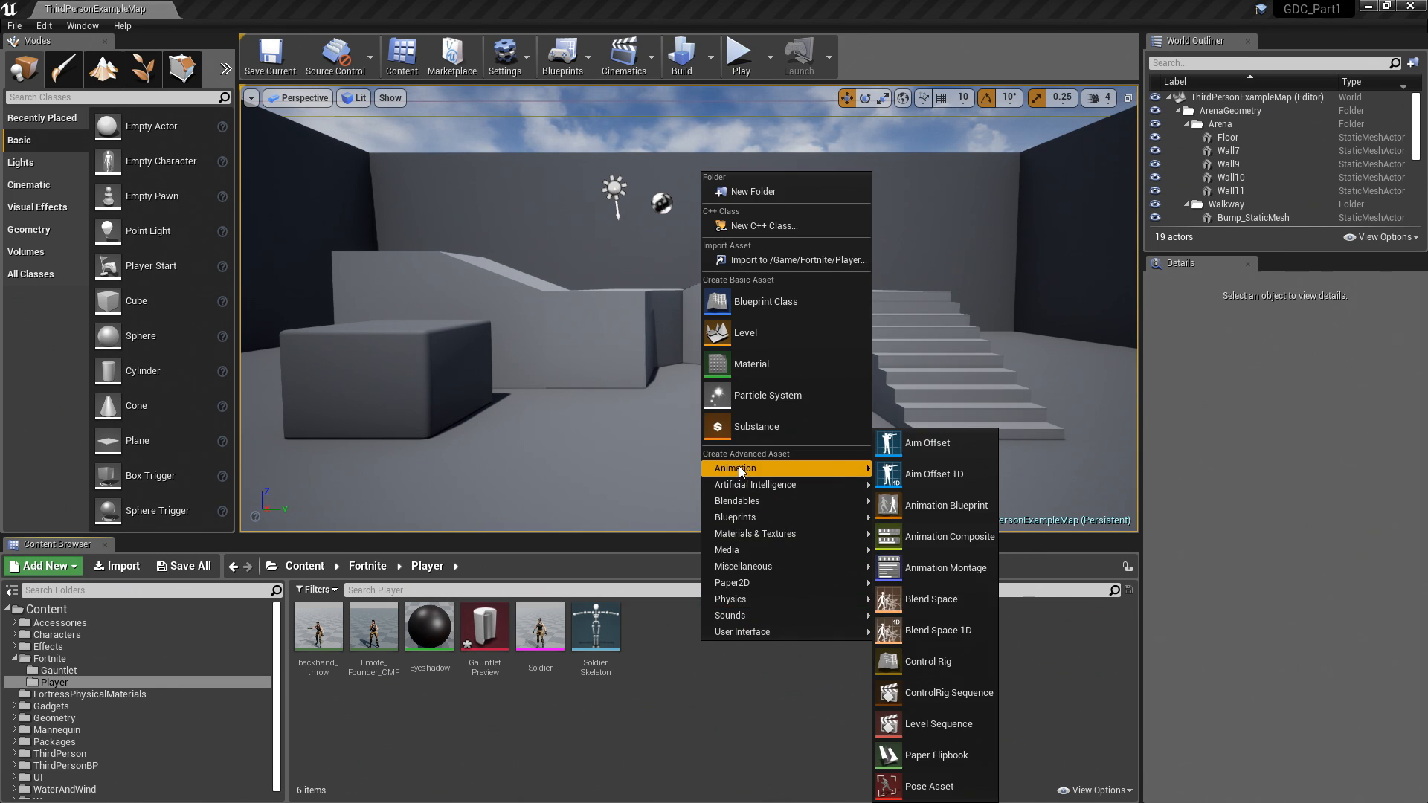
click(939, 662)
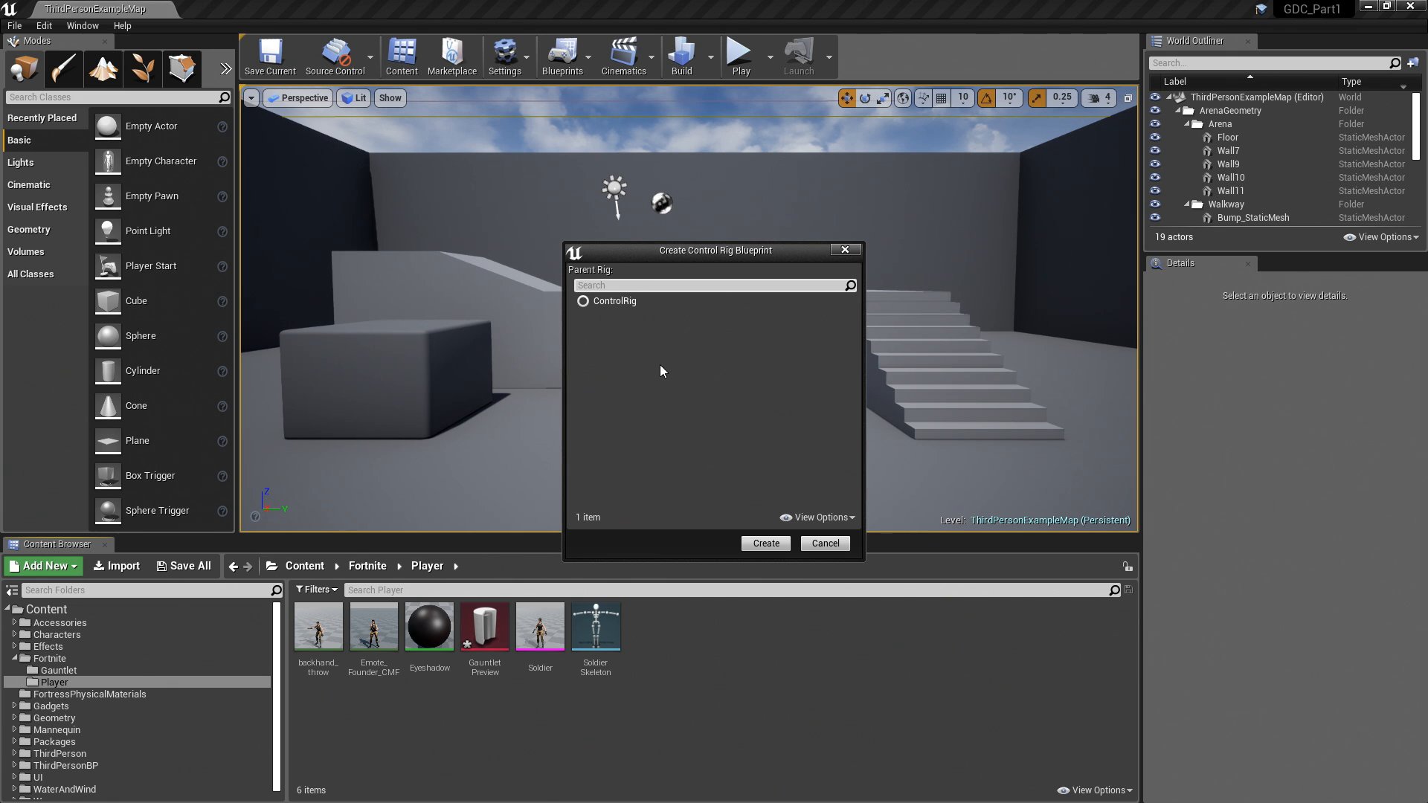
click(609, 300)
click(768, 543)
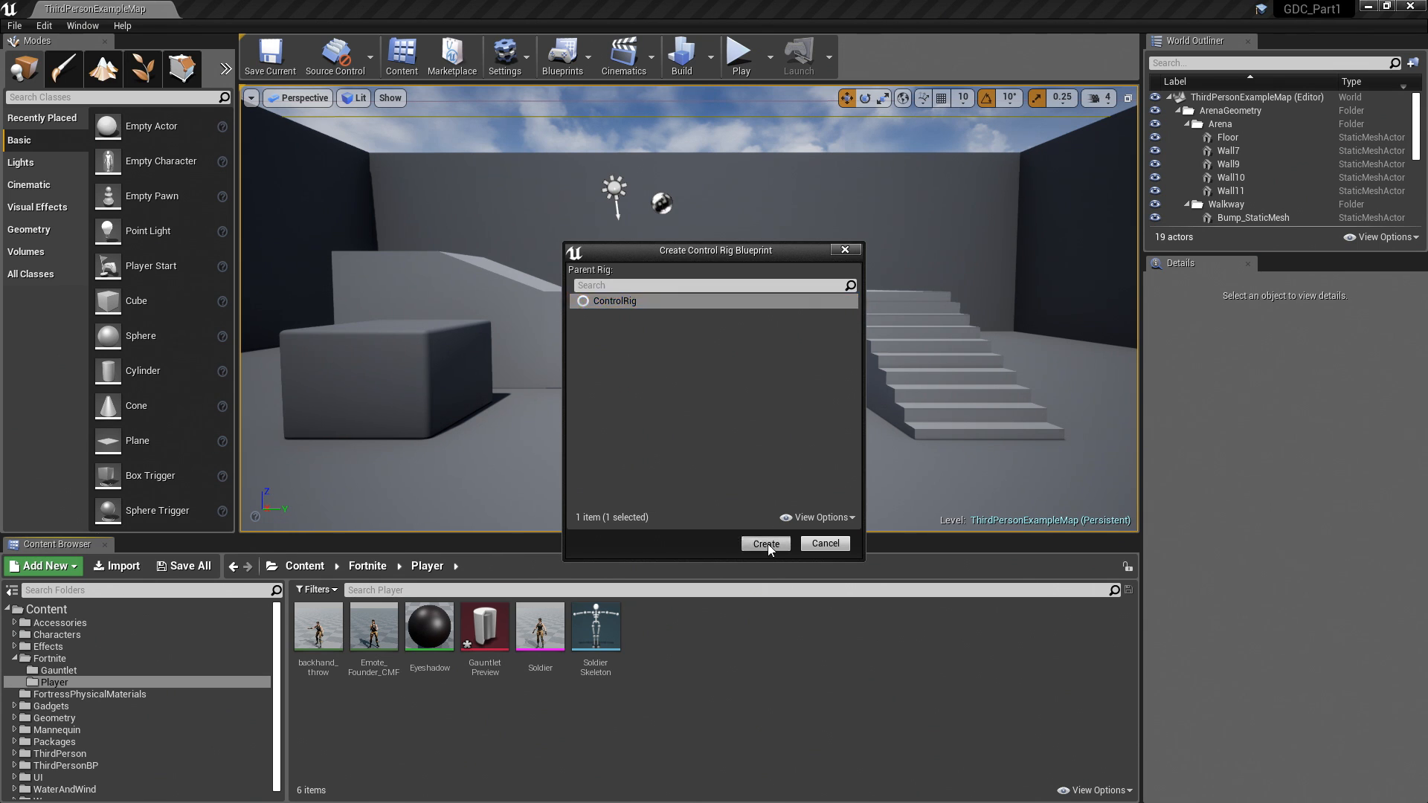
text(Ri)
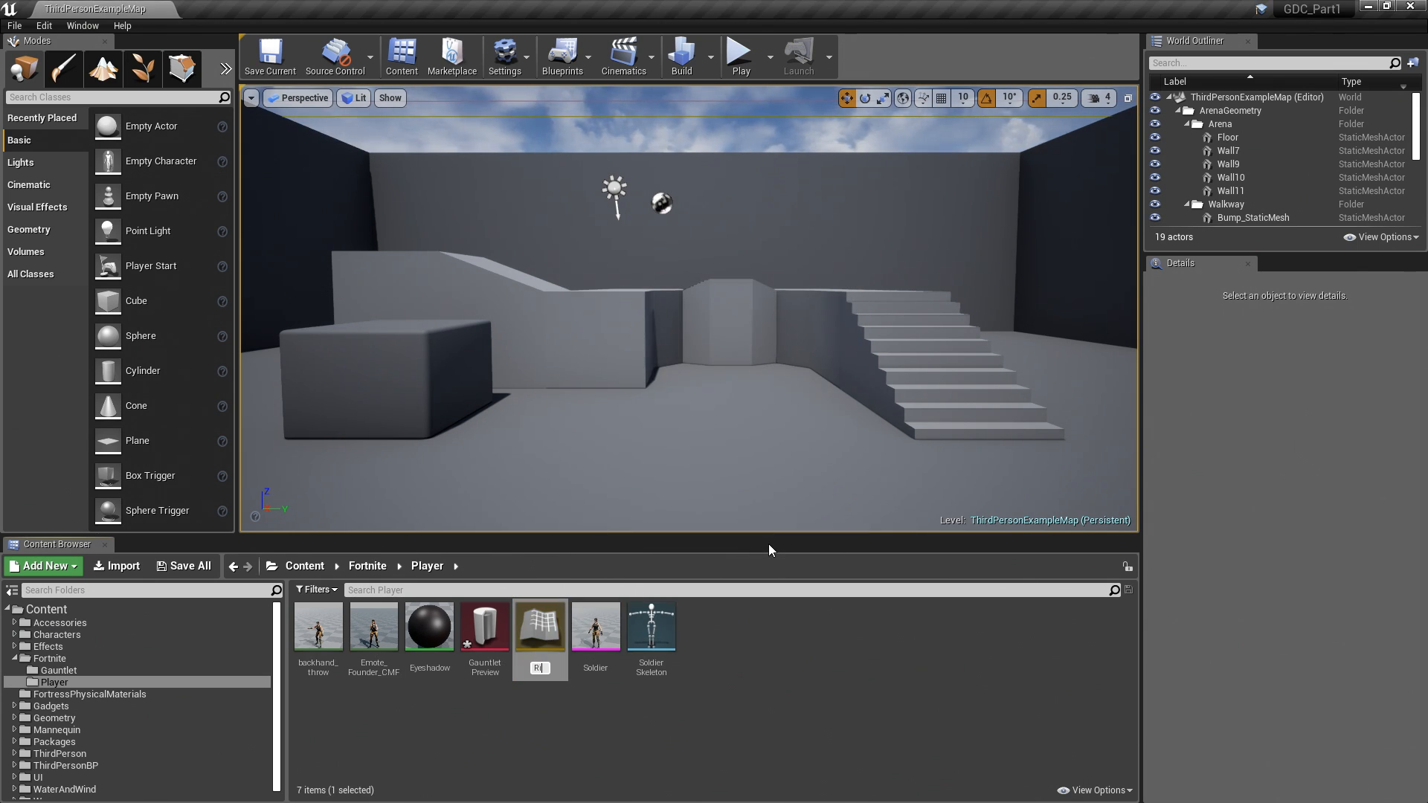
text(g_Gauntlet)
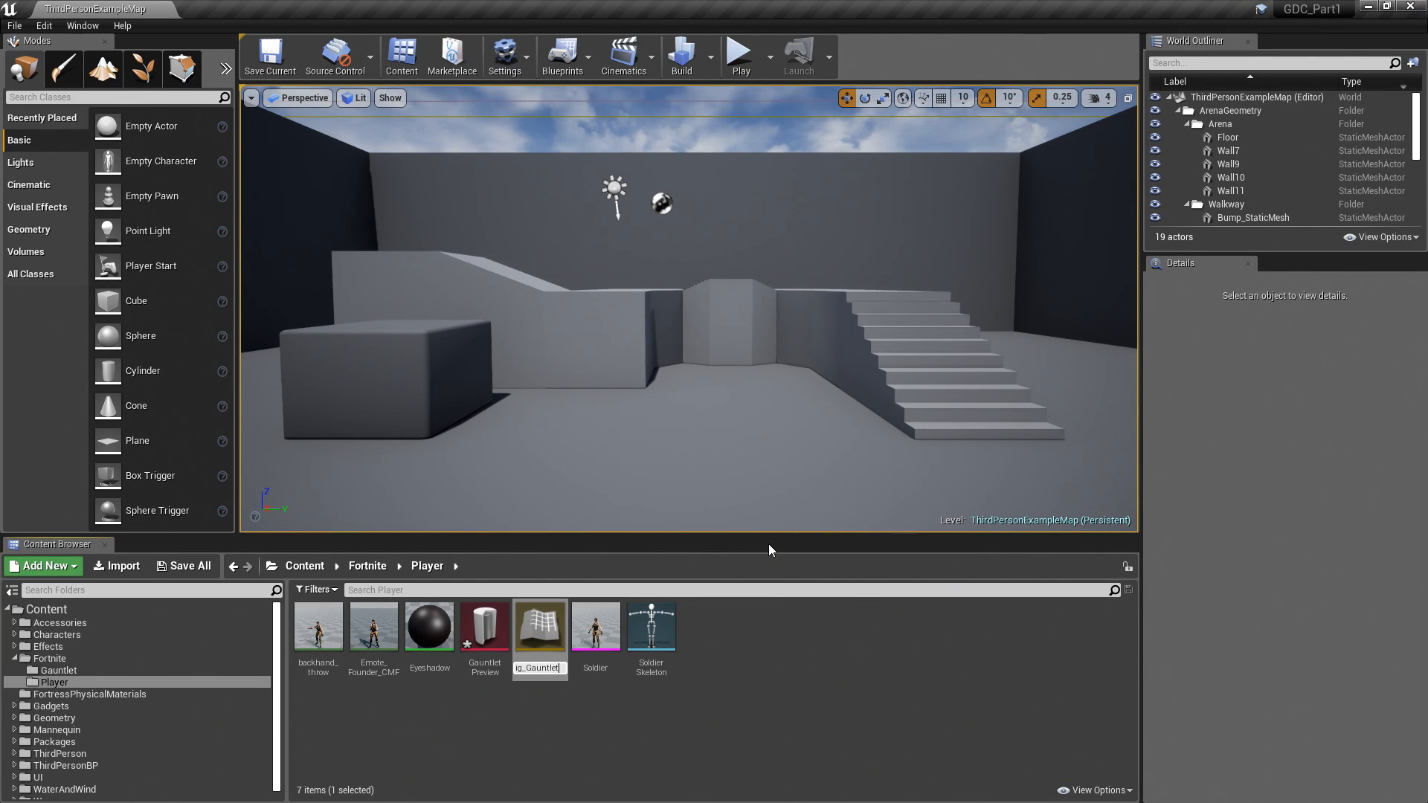
key(Return)
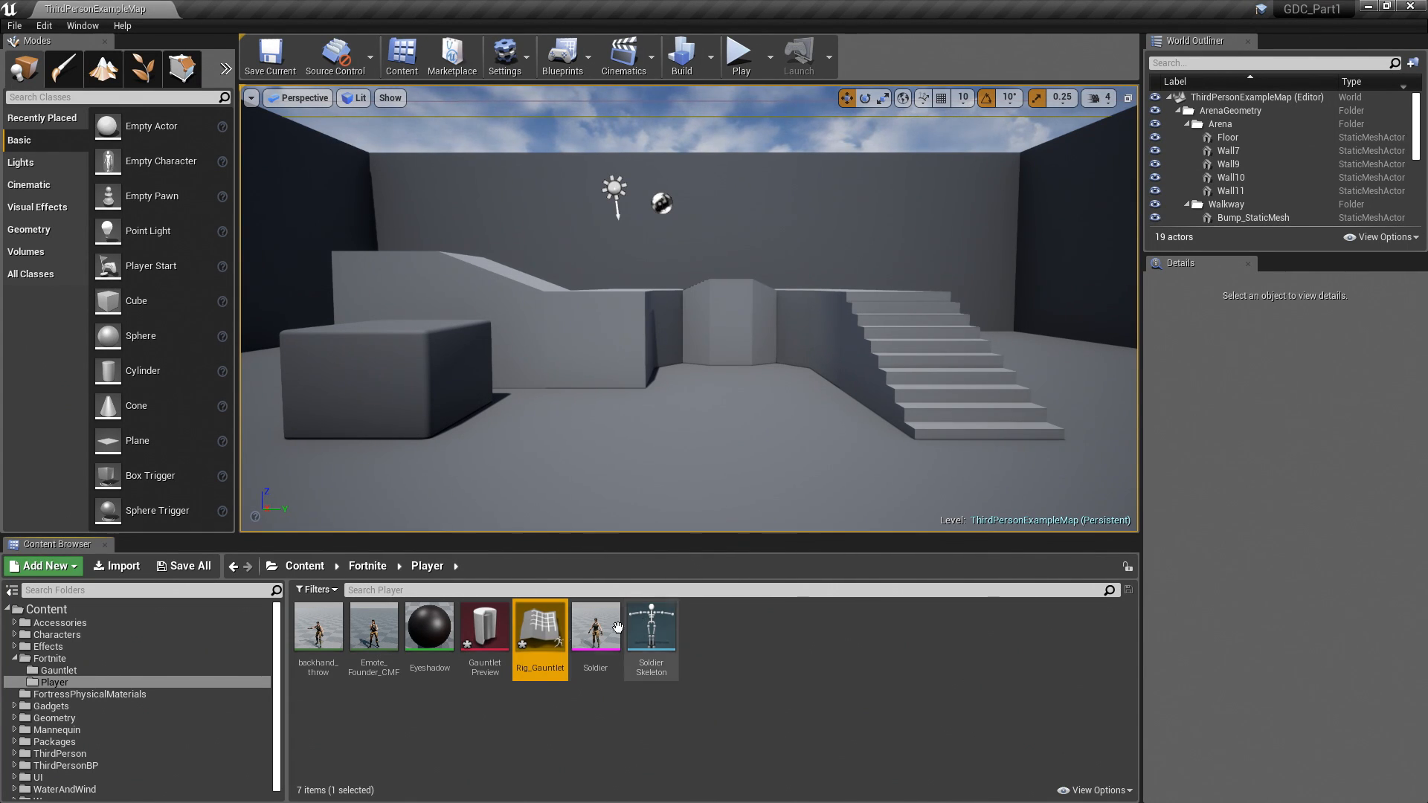
Step: Move Rig_Gauntlet into the Fortnite Gauntlet folder and show that folder's contents
drag(543, 636, 61, 674)
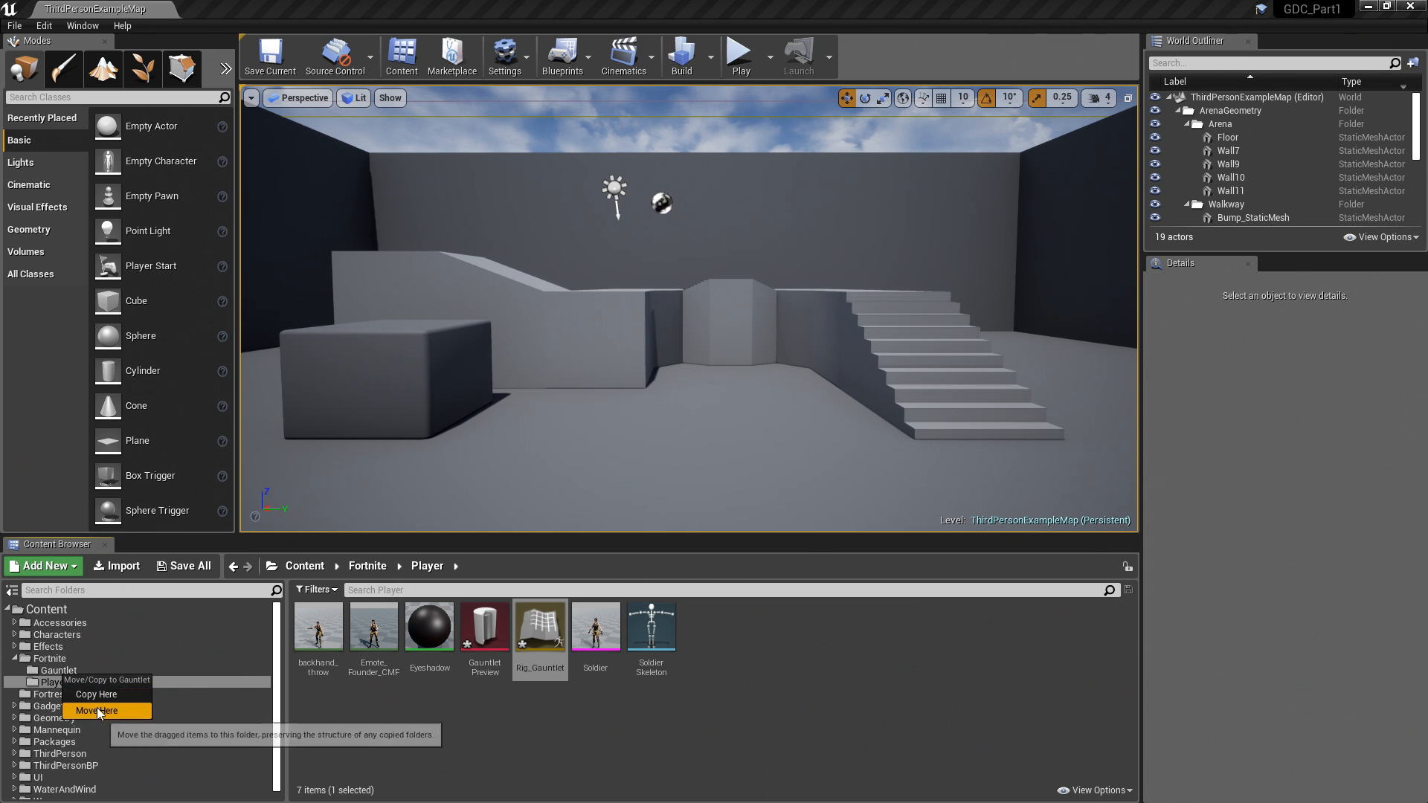
click(96, 710)
click(63, 671)
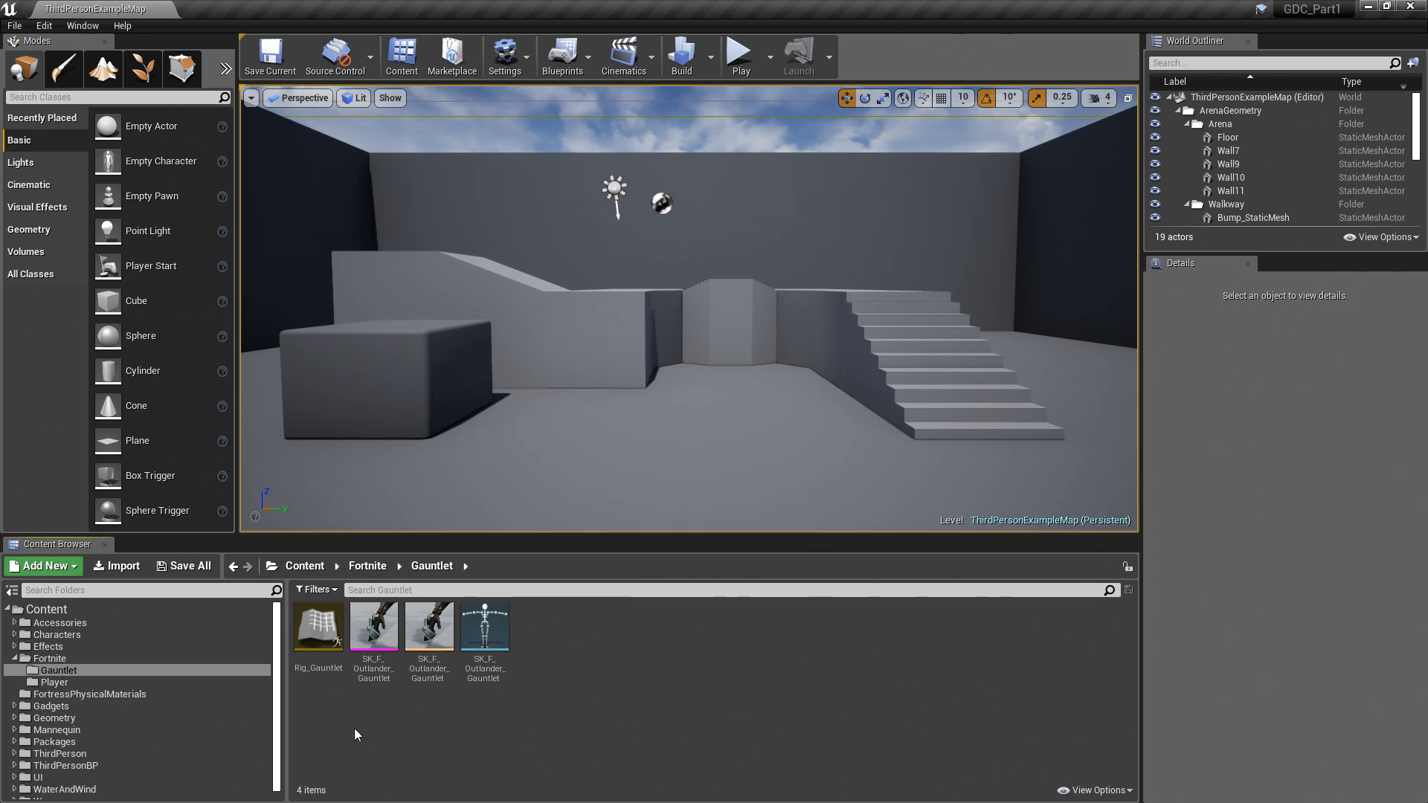
Step: Open Rig_Gauntlet for editing and close its compiler results
double_click(324, 642)
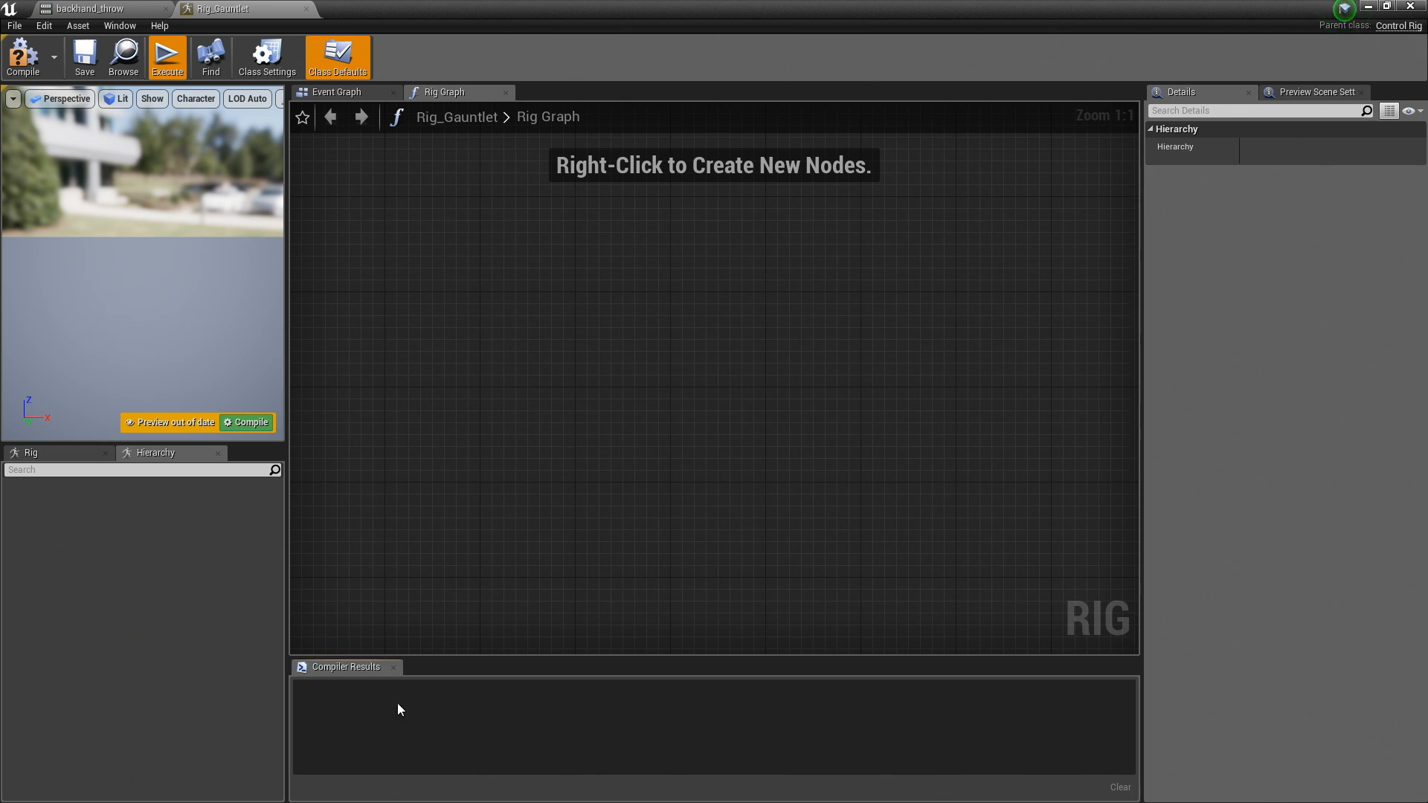
click(393, 668)
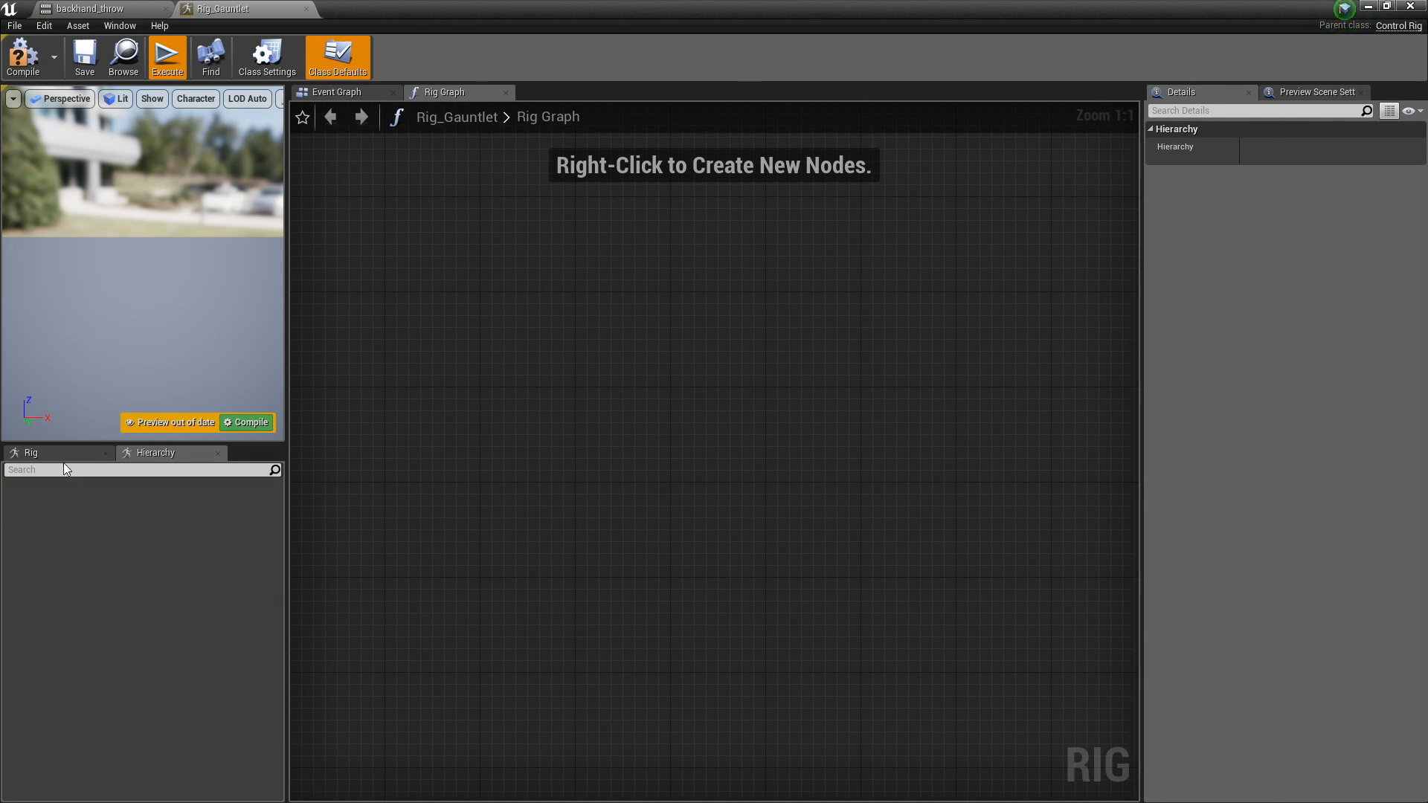
click(31, 454)
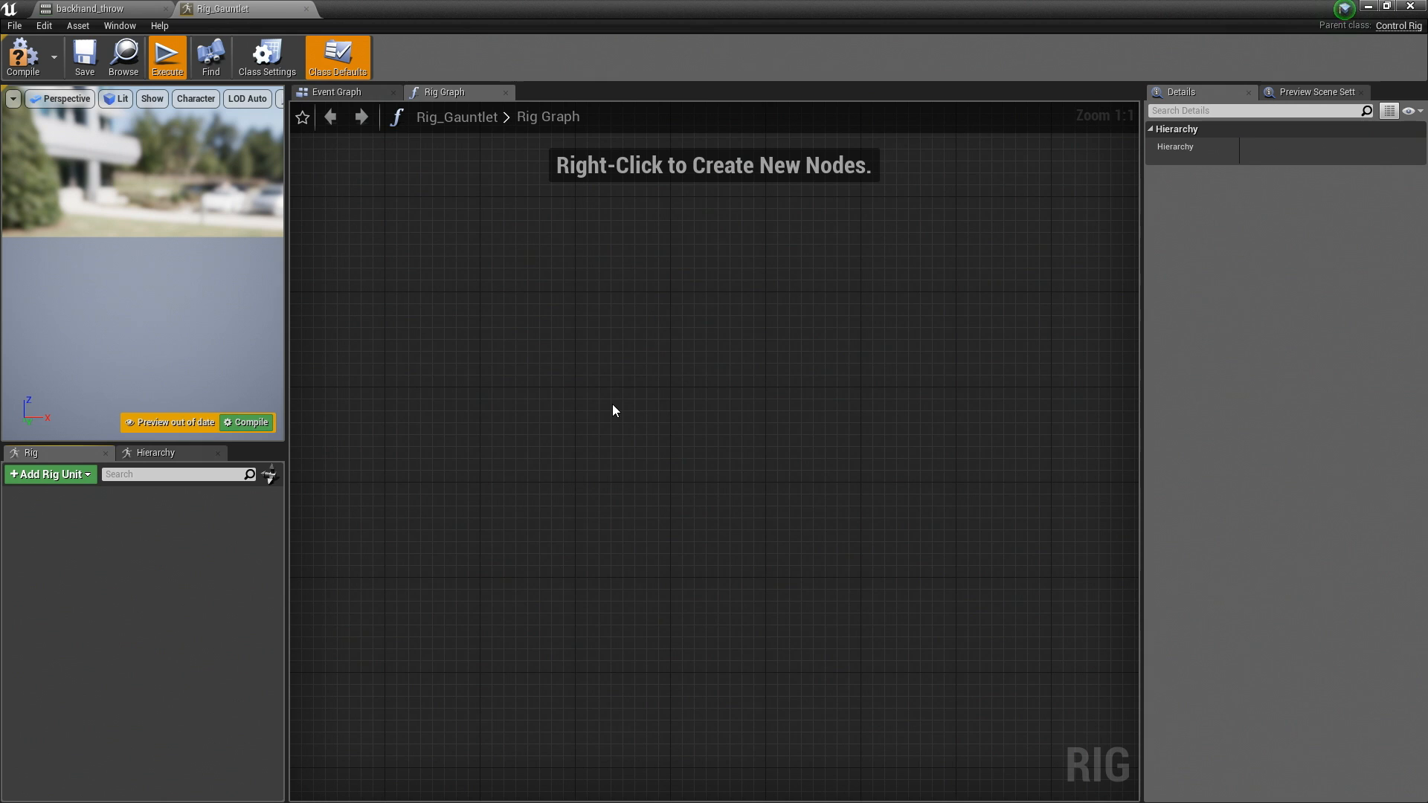
Step: Import the bone hierarchy from the SK_F_Outlander_Gauntlet mesh into the rig
click(155, 455)
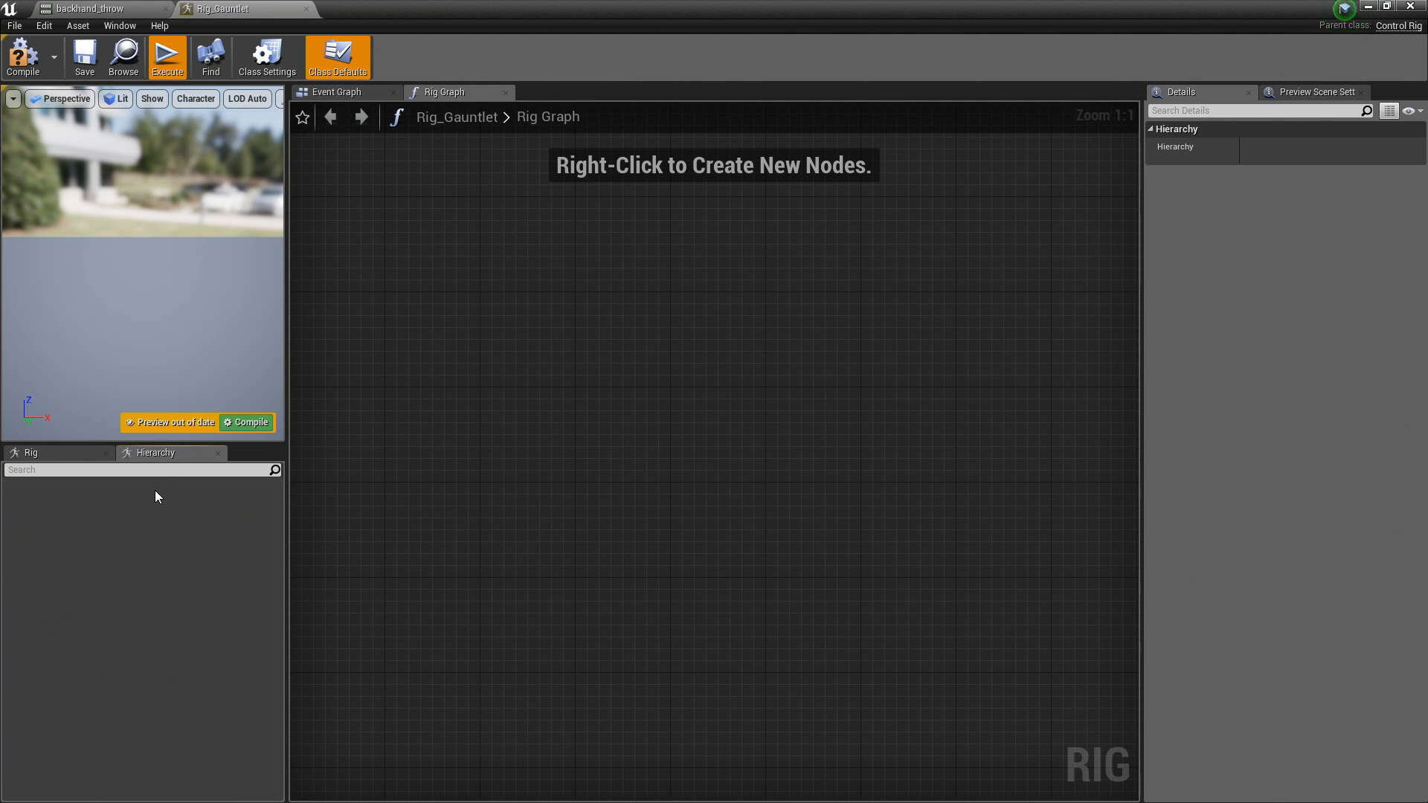
right_click(86, 541)
mouse_move(125, 631)
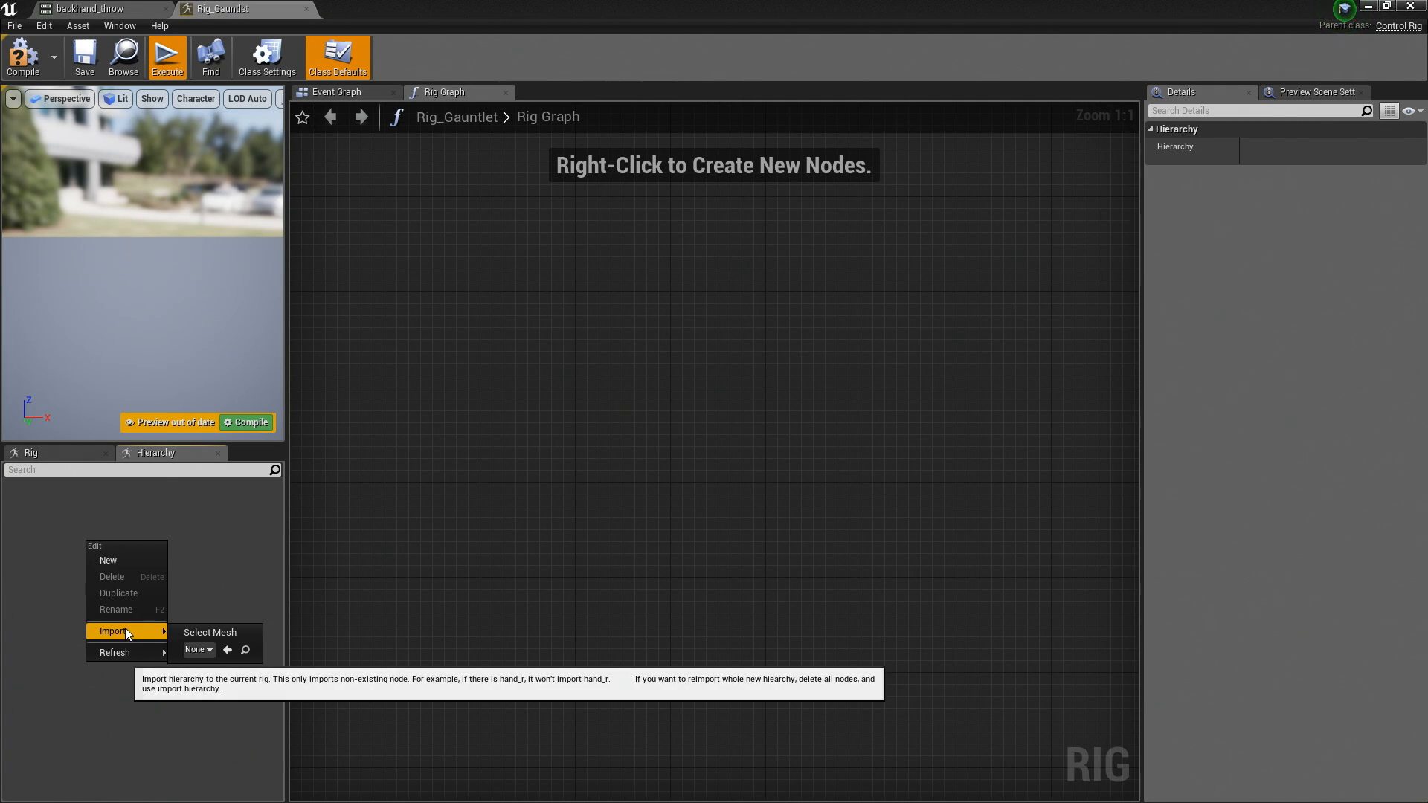
click(205, 650)
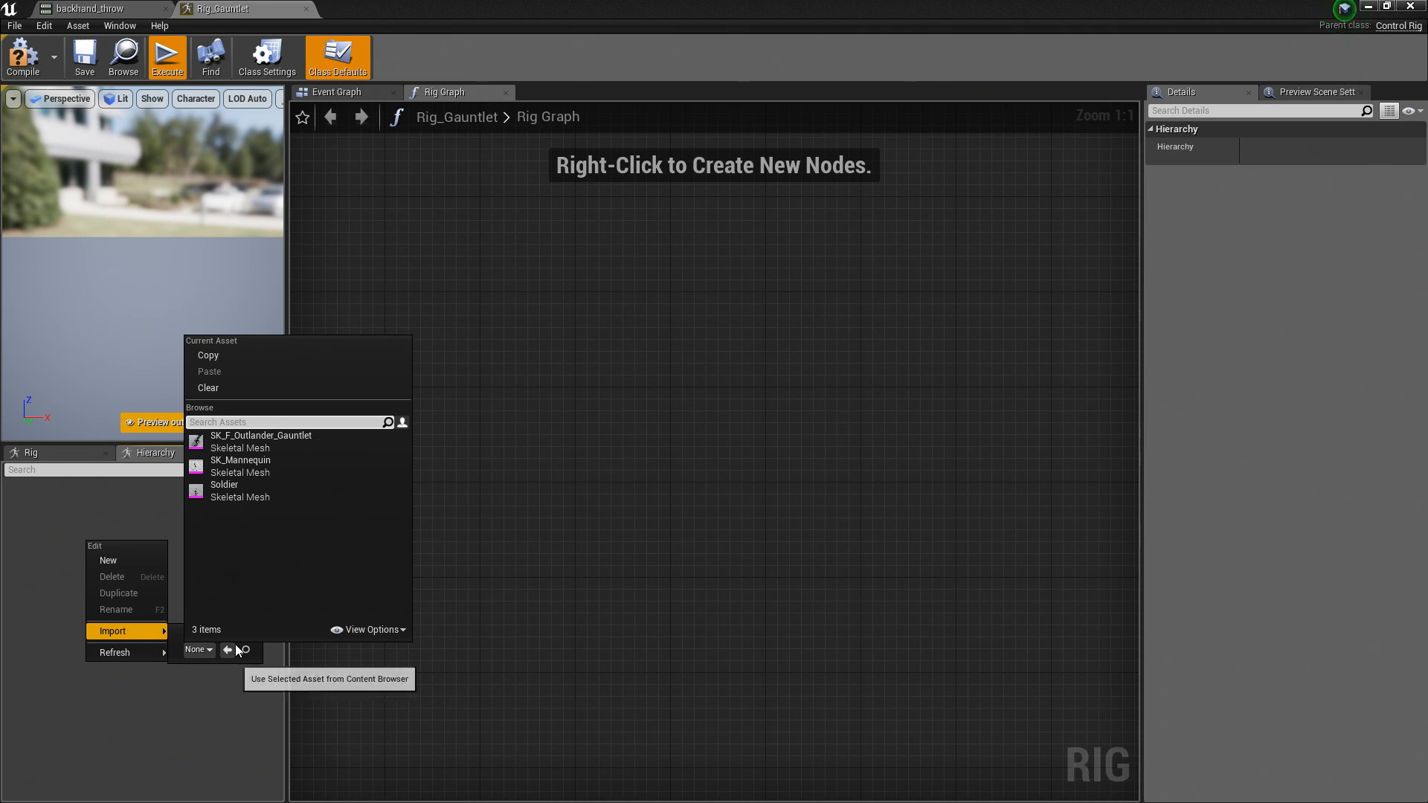
click(248, 442)
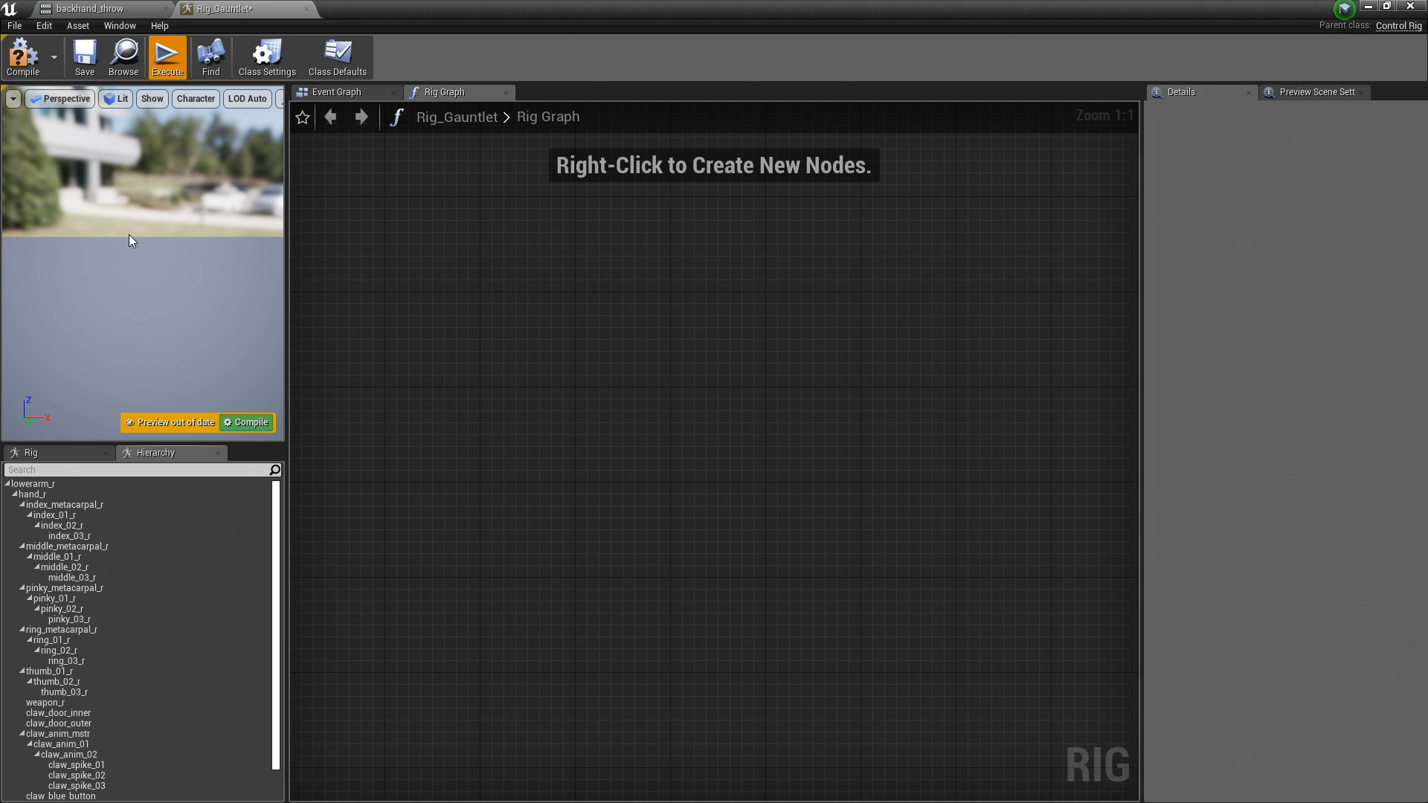
Step: Set the rig's preview mesh to SK_F_Outlander_Gauntlet
click(1312, 91)
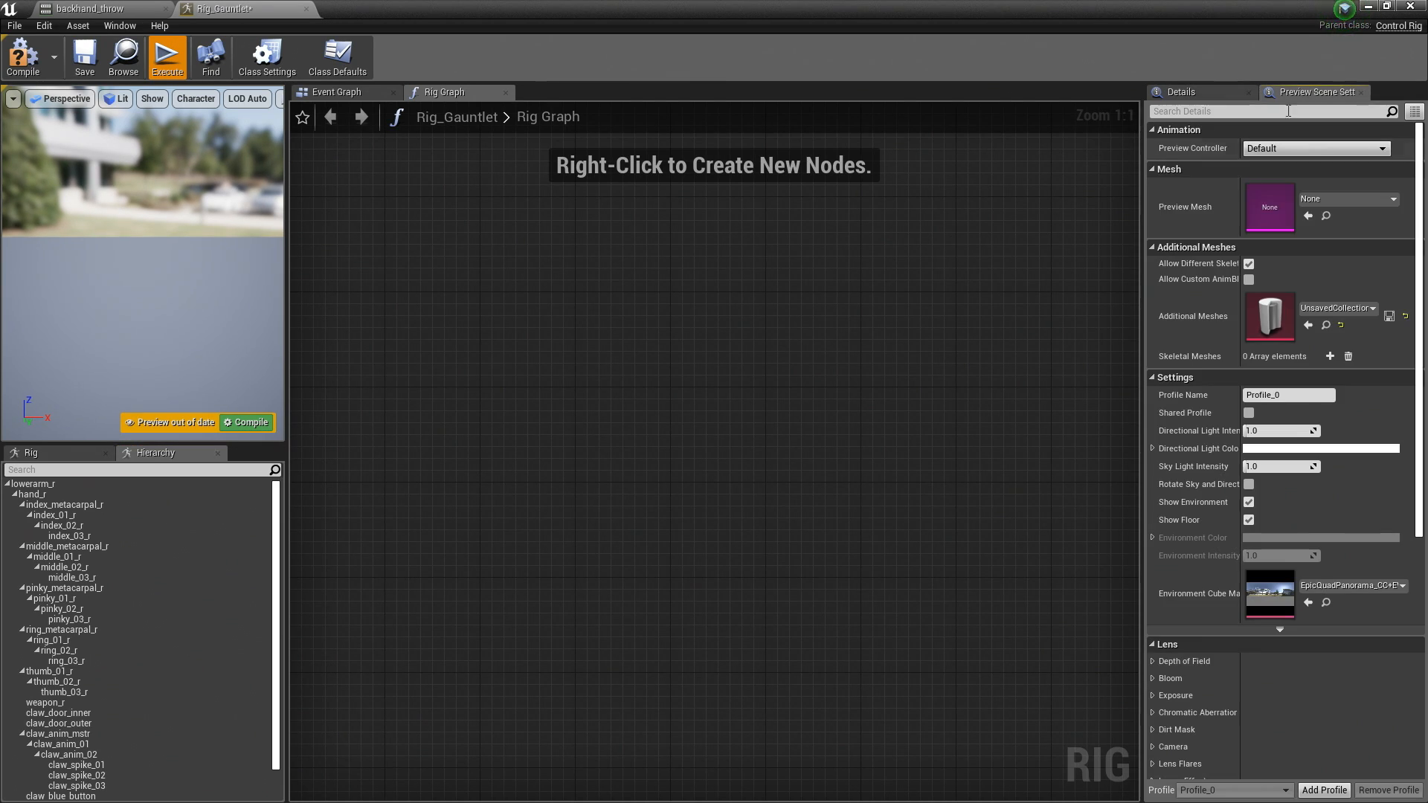
click(1361, 200)
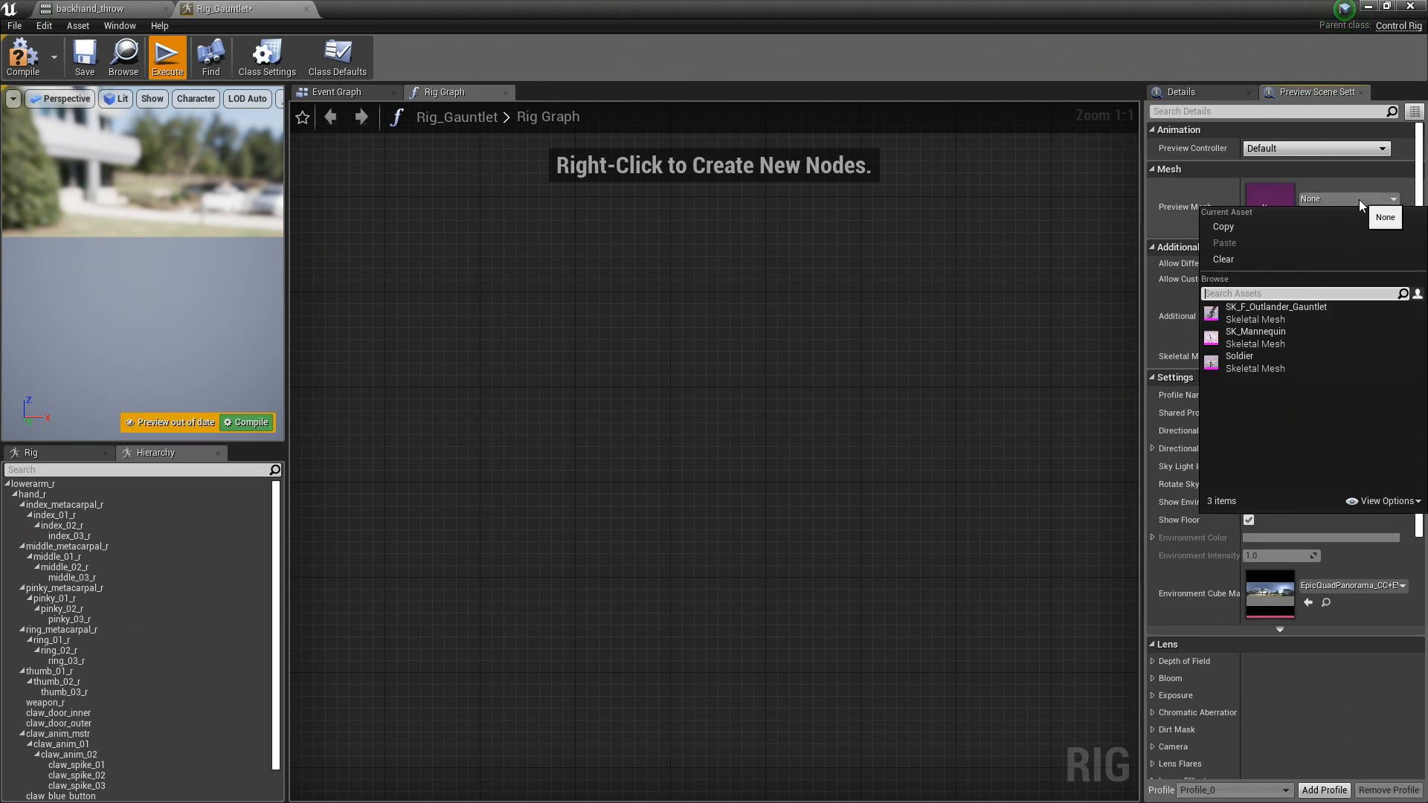
click(1282, 313)
Step: Undock the rig's preview viewport into its own window and frame the gauntlet in it
click(8, 90)
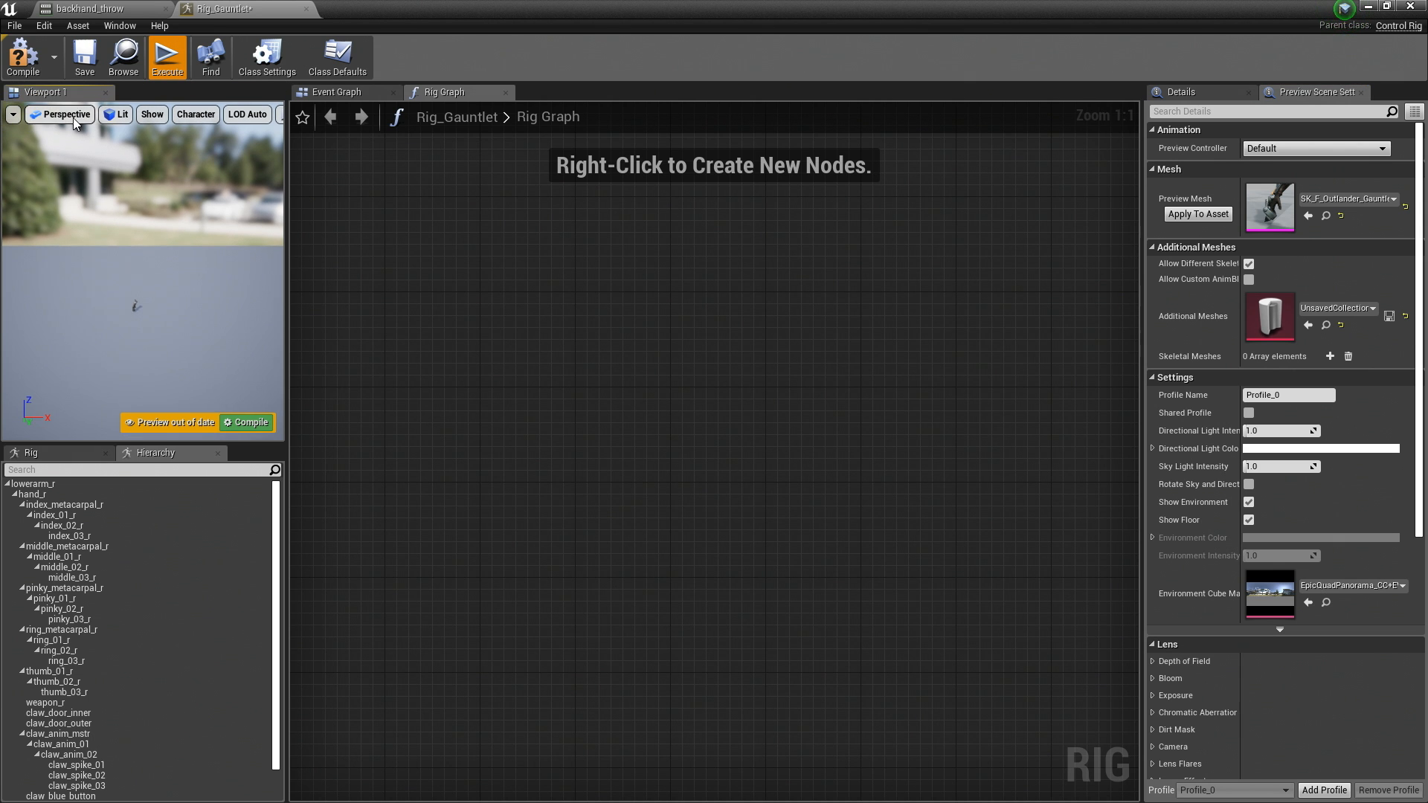
drag(57, 94, 1427, 223)
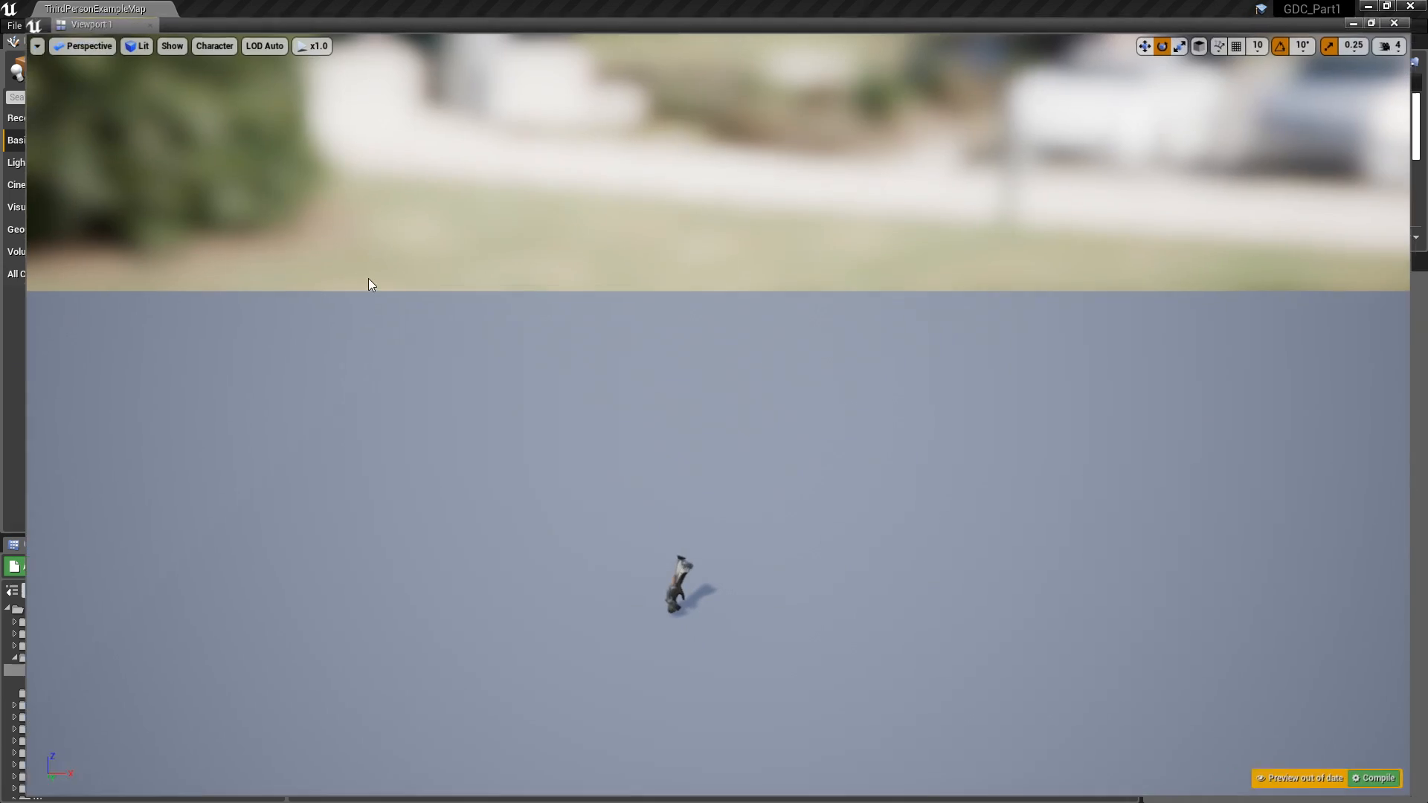
right_drag(547, 333, 547, 417)
key(f)
mouse_move(548, 333)
middle_down()
mouse_move(631, 240)
mouse_move(546, 325)
middle_up()
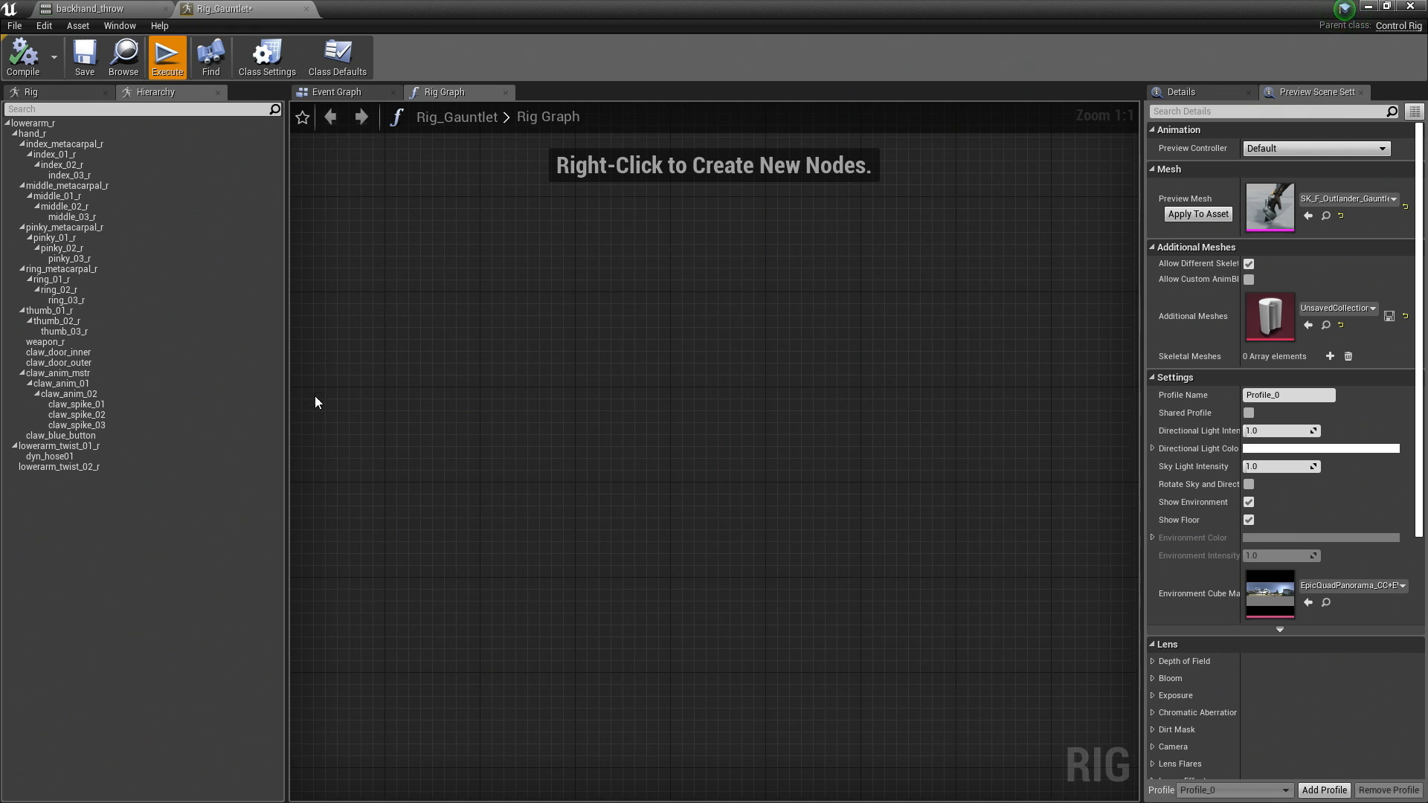
Step: Add a new Rig Hierarchy Ref variable node to the empty rig graph
right_click(475, 281)
text(rig ref)
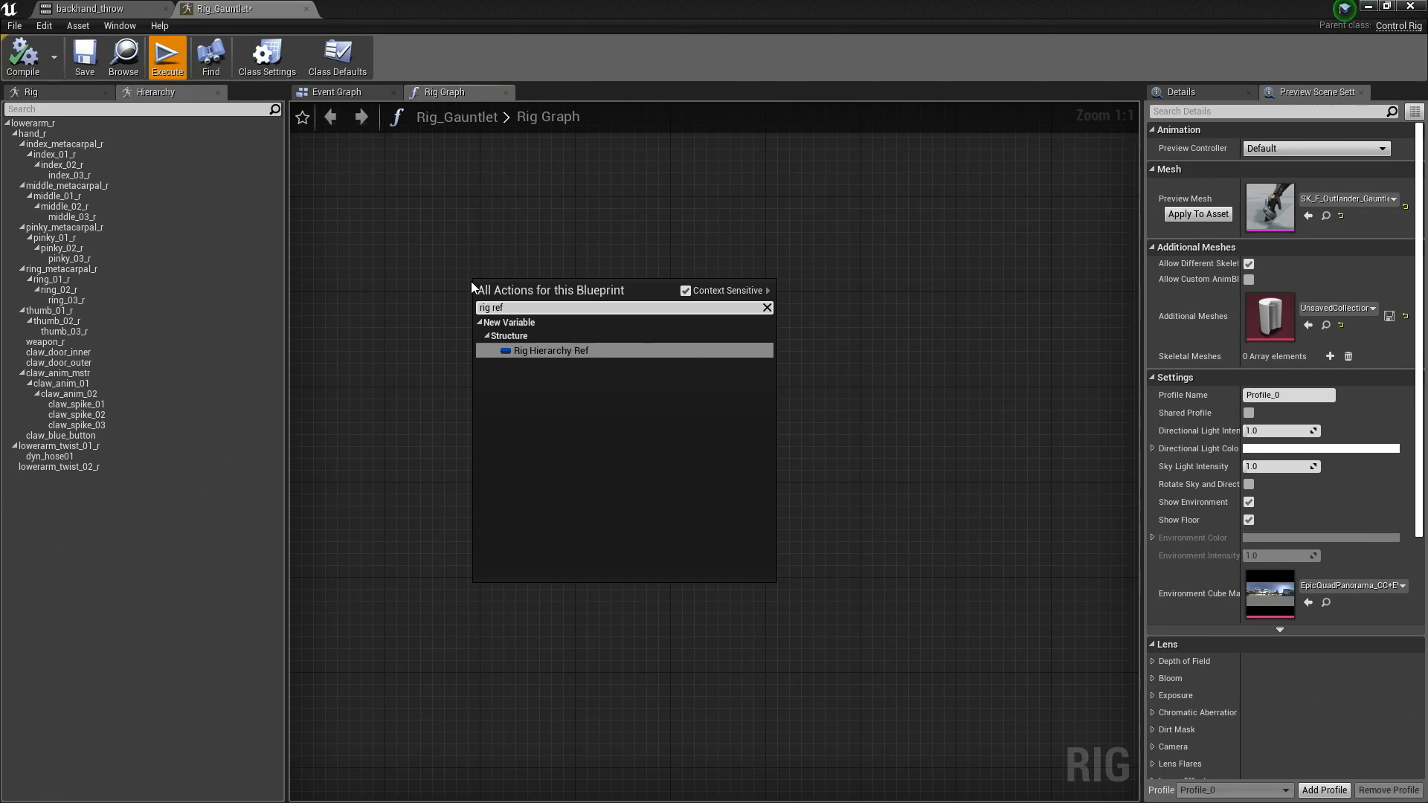
click(555, 350)
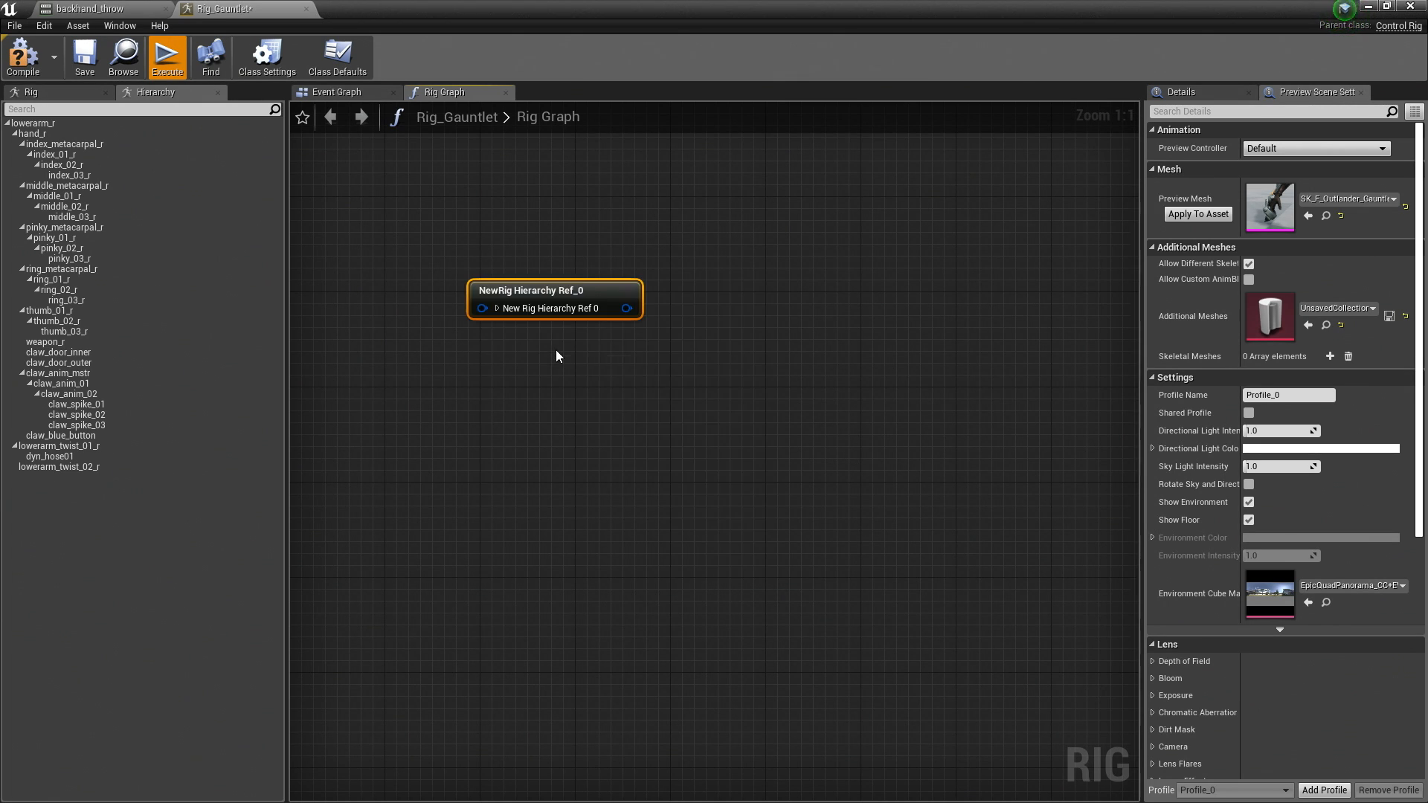
scroll(558, 345, up, 7)
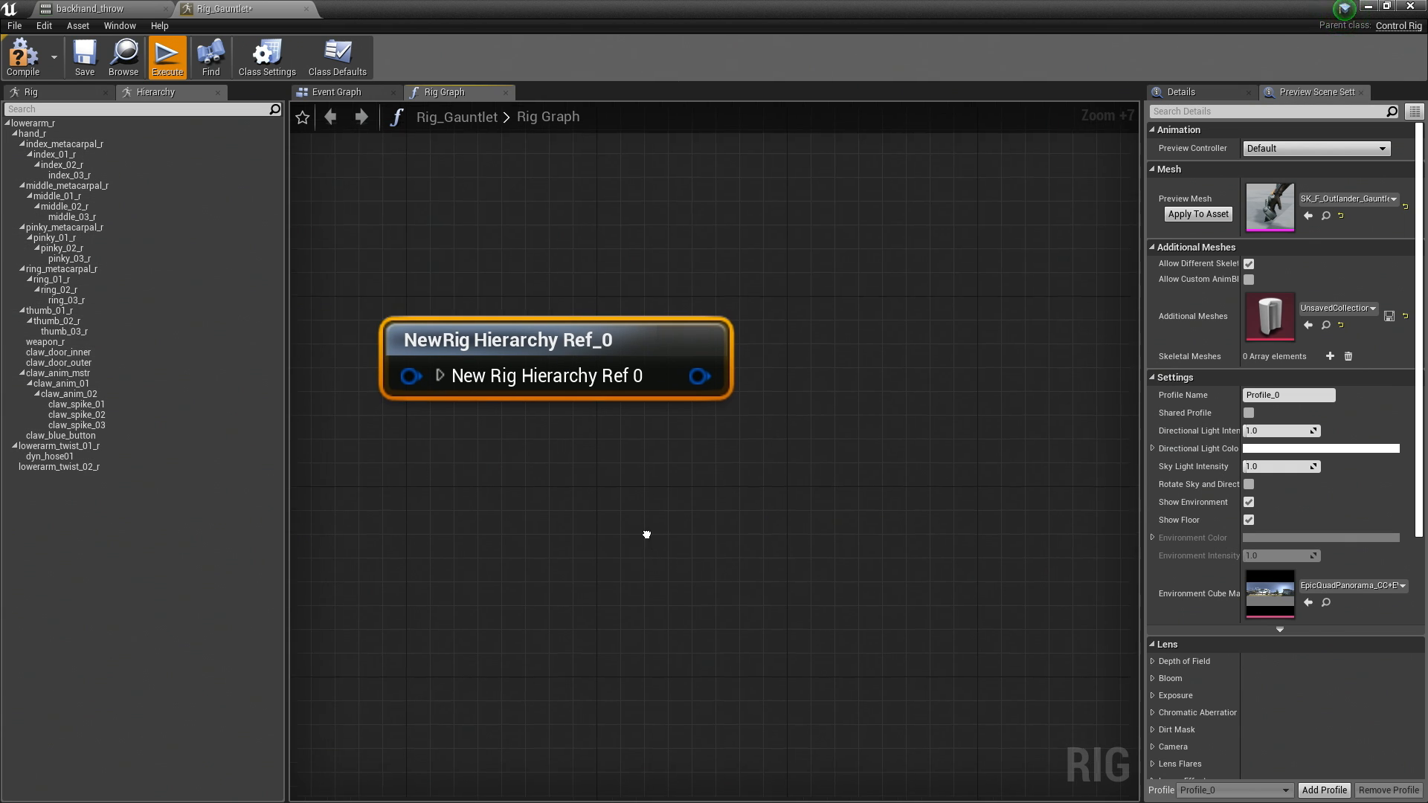
Step: Rename the new Rig Hierarchy Ref variable to BaseHierarchy and compile the rig
click(1225, 96)
double_click(1264, 146)
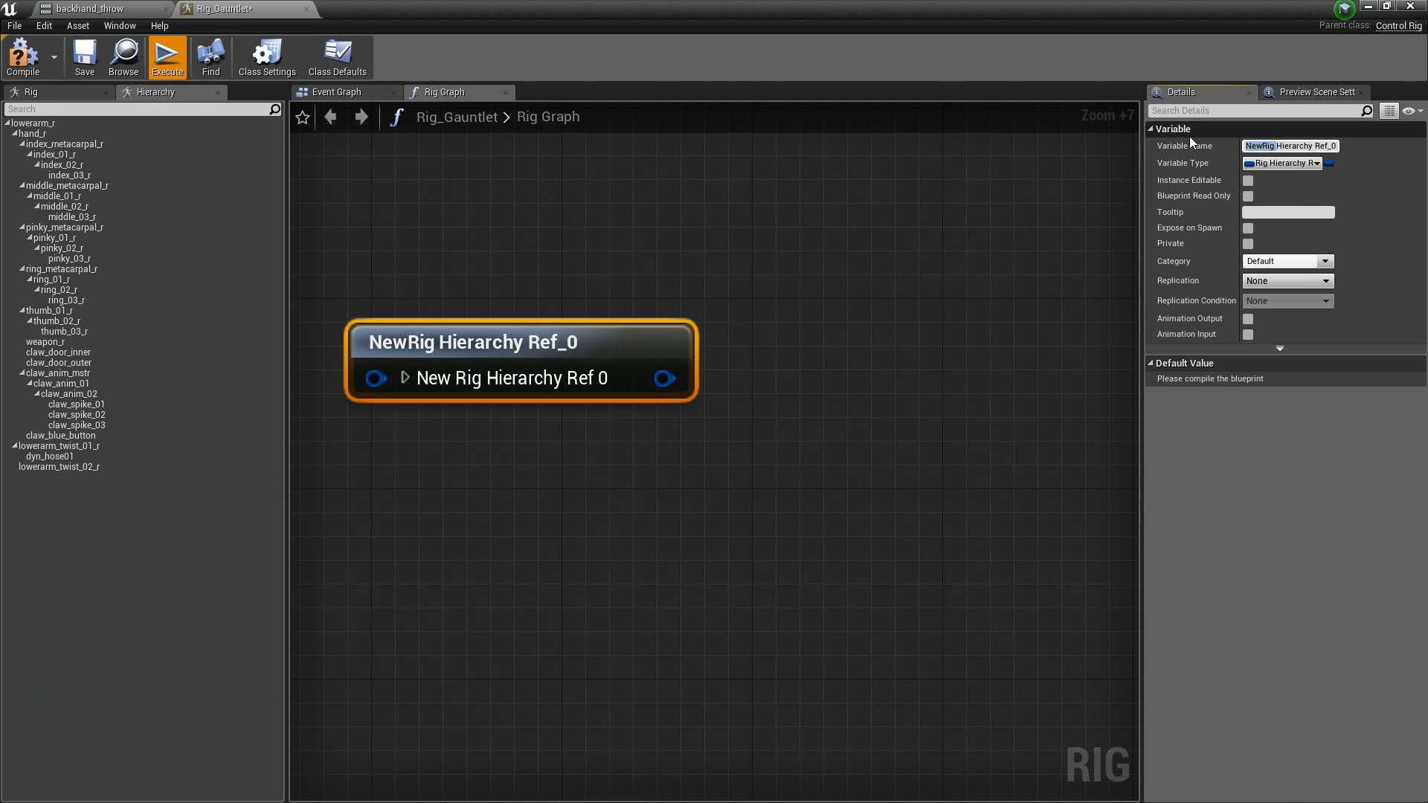
text(Base)
key(Delete)
key(Delete)
key(Delete)
key(Delete)
key(Delete)
key(Delete)
key(Return)
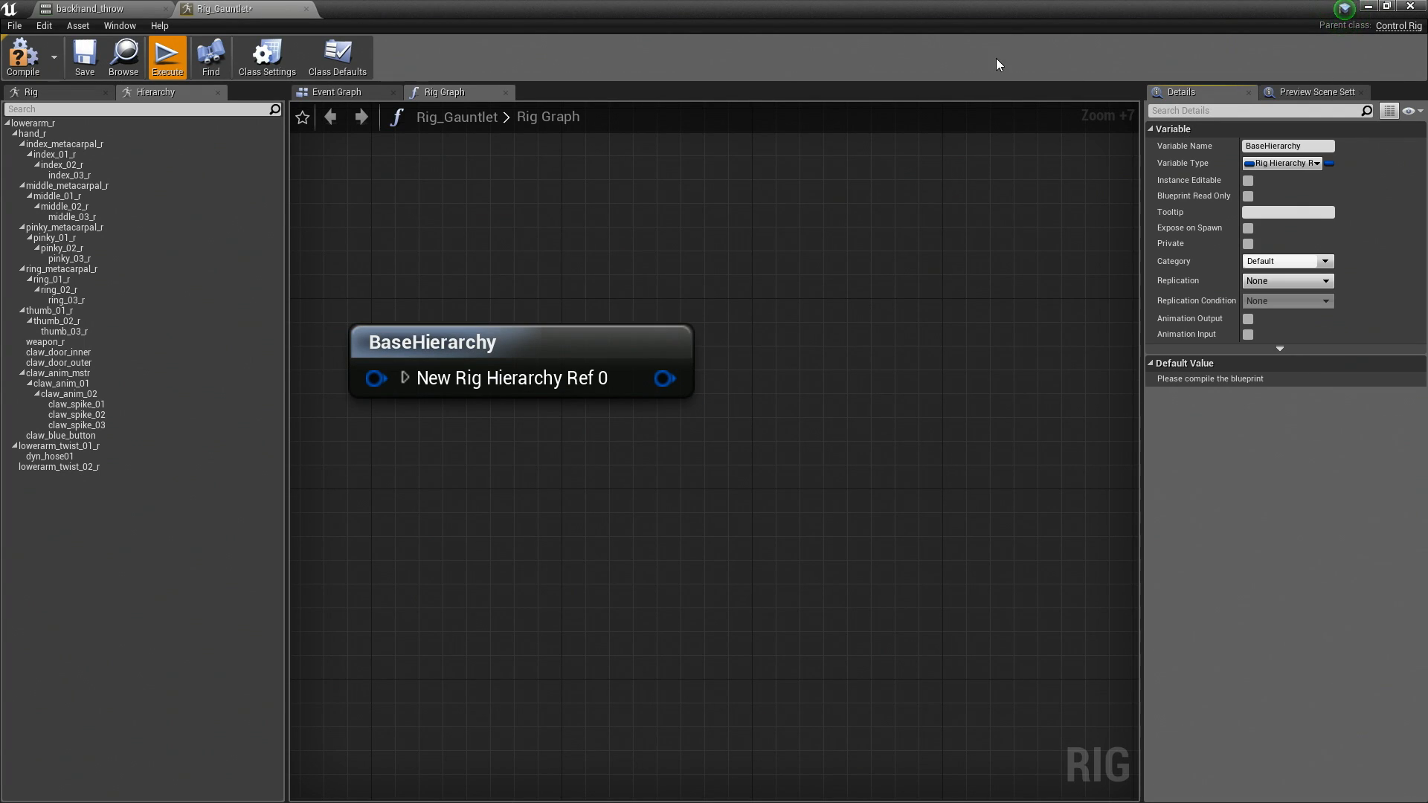
click(22, 54)
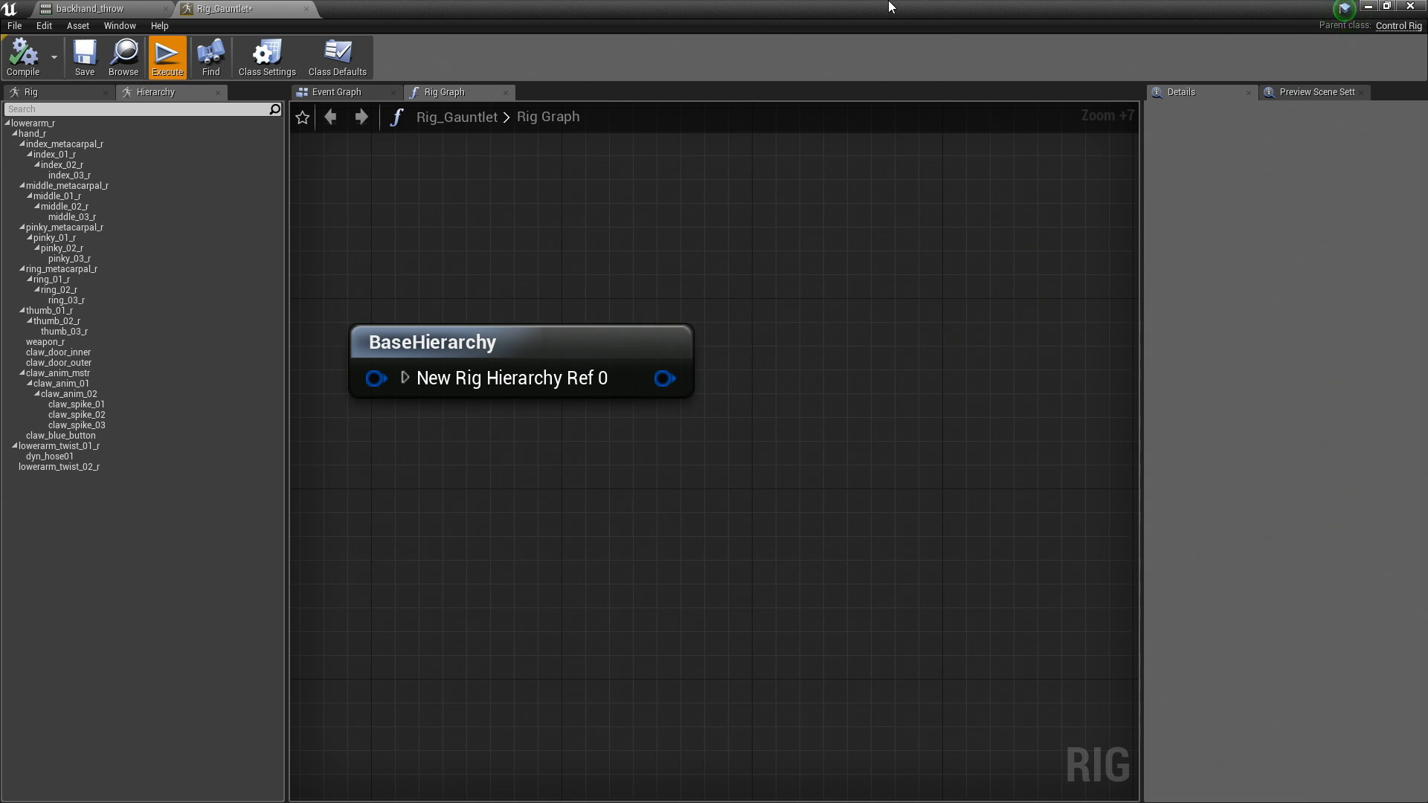
Step: Add an Apply FK transform node to the graph, placed beyond the output side of the BaseHierarchy node
right_drag(979, 405, 699, 355)
right_click(780, 302)
text(apply fk)
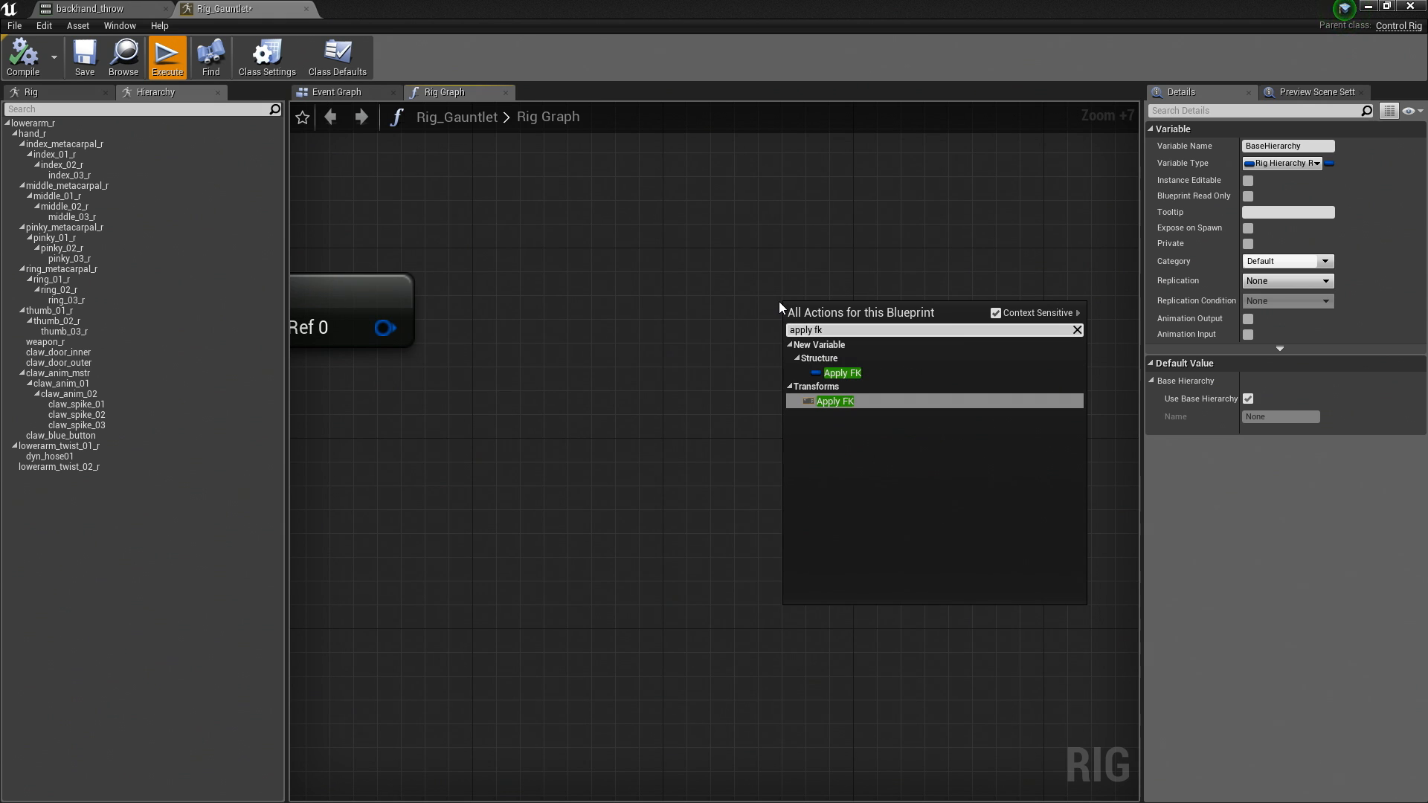
key(Return)
drag(885, 309, 692, 281)
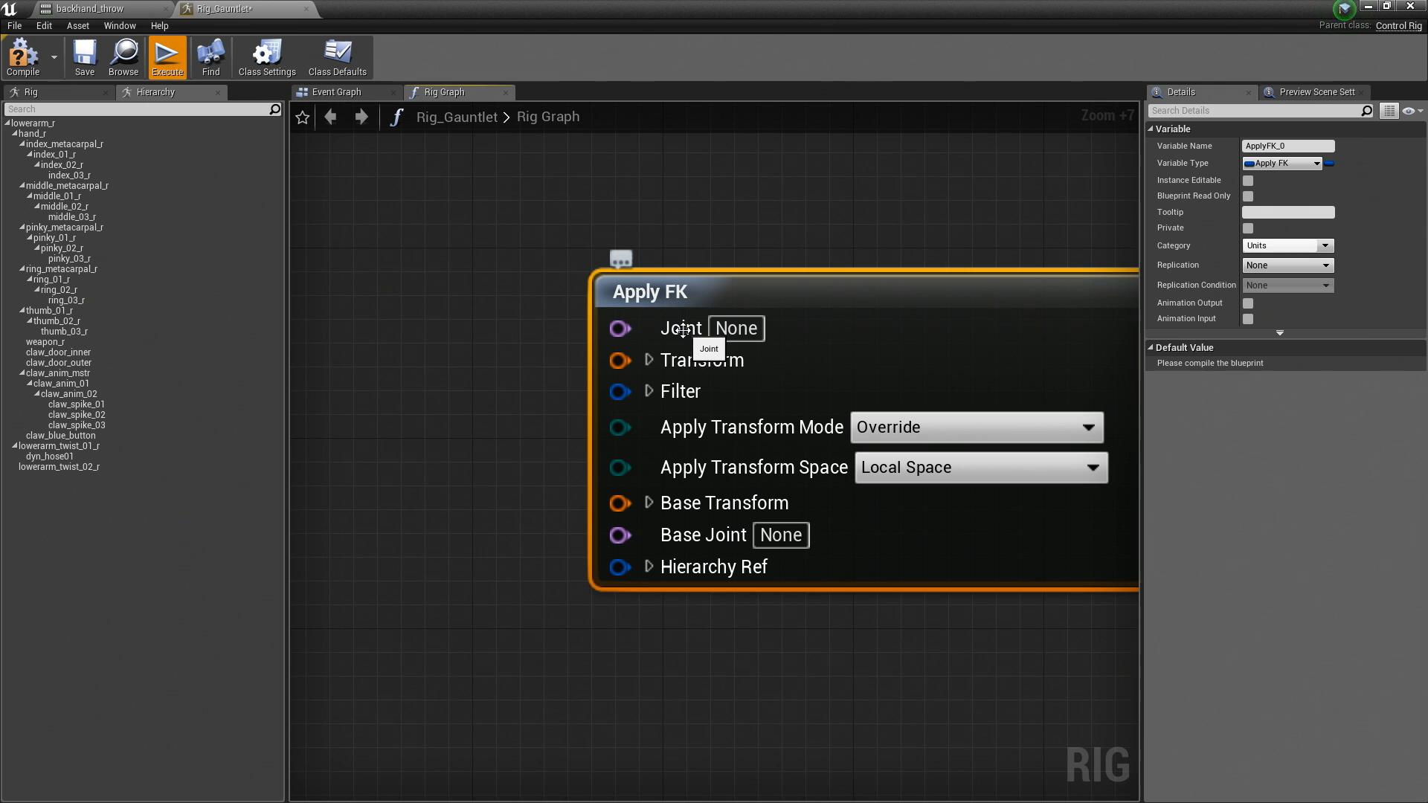
drag(620, 360, 529, 360)
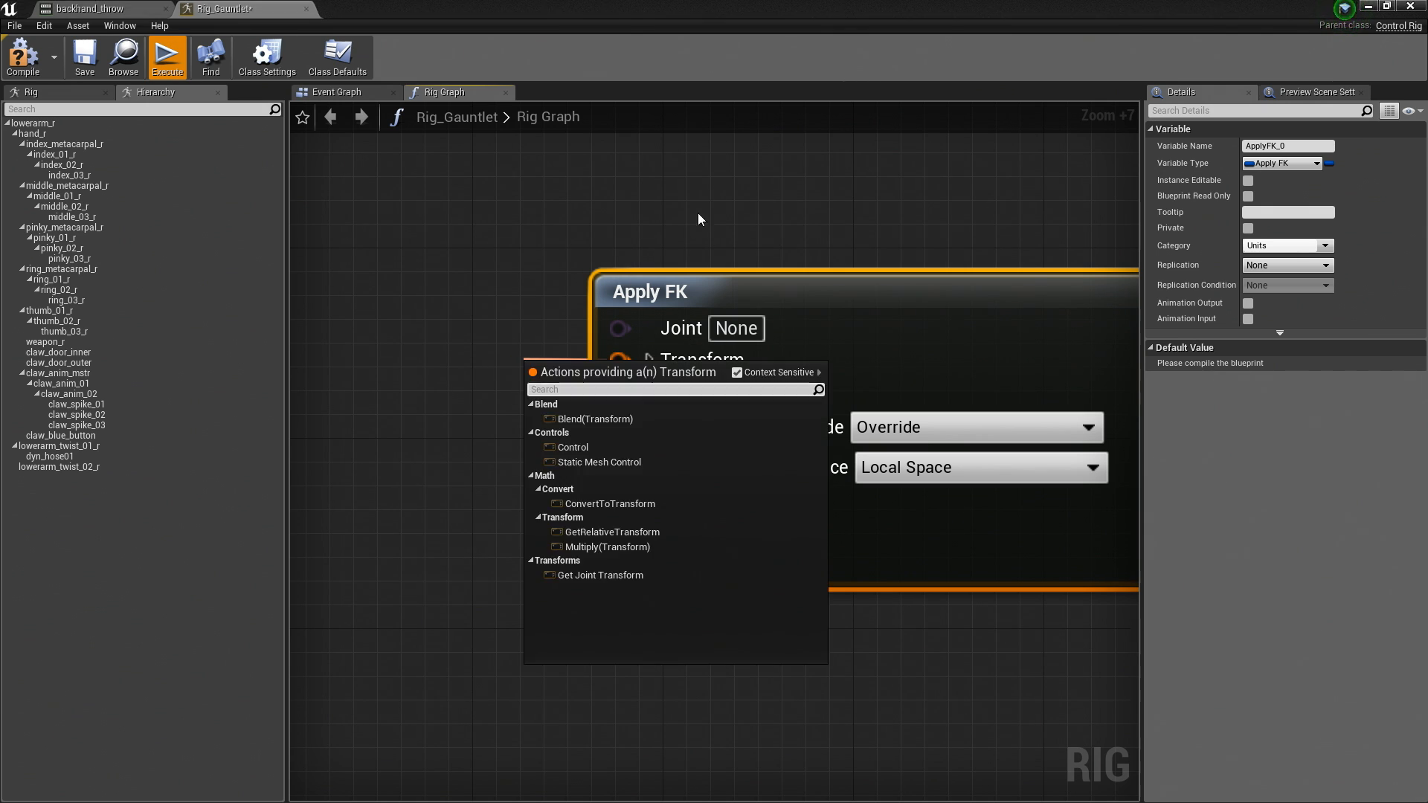
click(706, 205)
Step: Connect the BaseHierarchy output to the Hierarchy Ref input of Apply FK and move Apply FK slightly farther away
right_drag(710, 212, 765, 204)
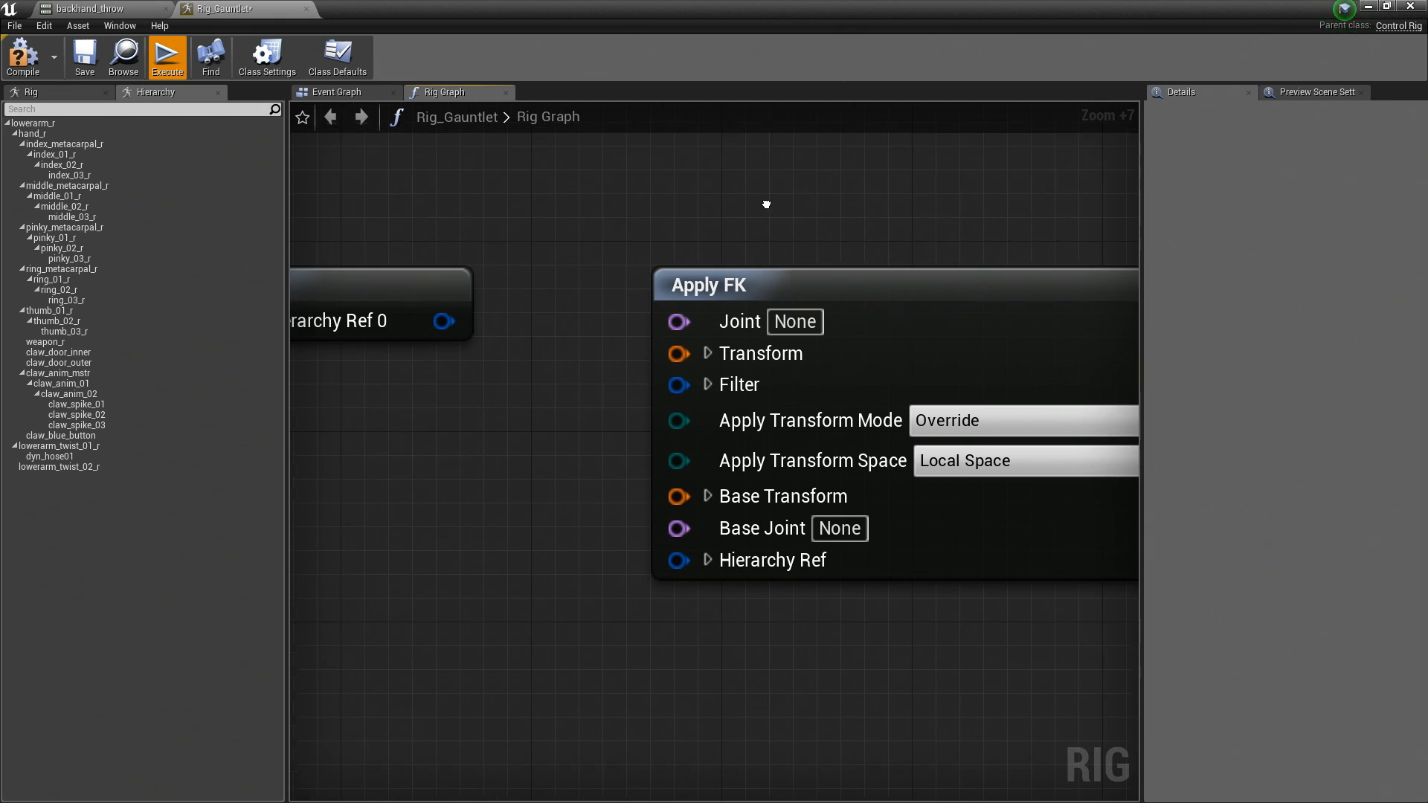
right_drag(491, 331, 571, 266)
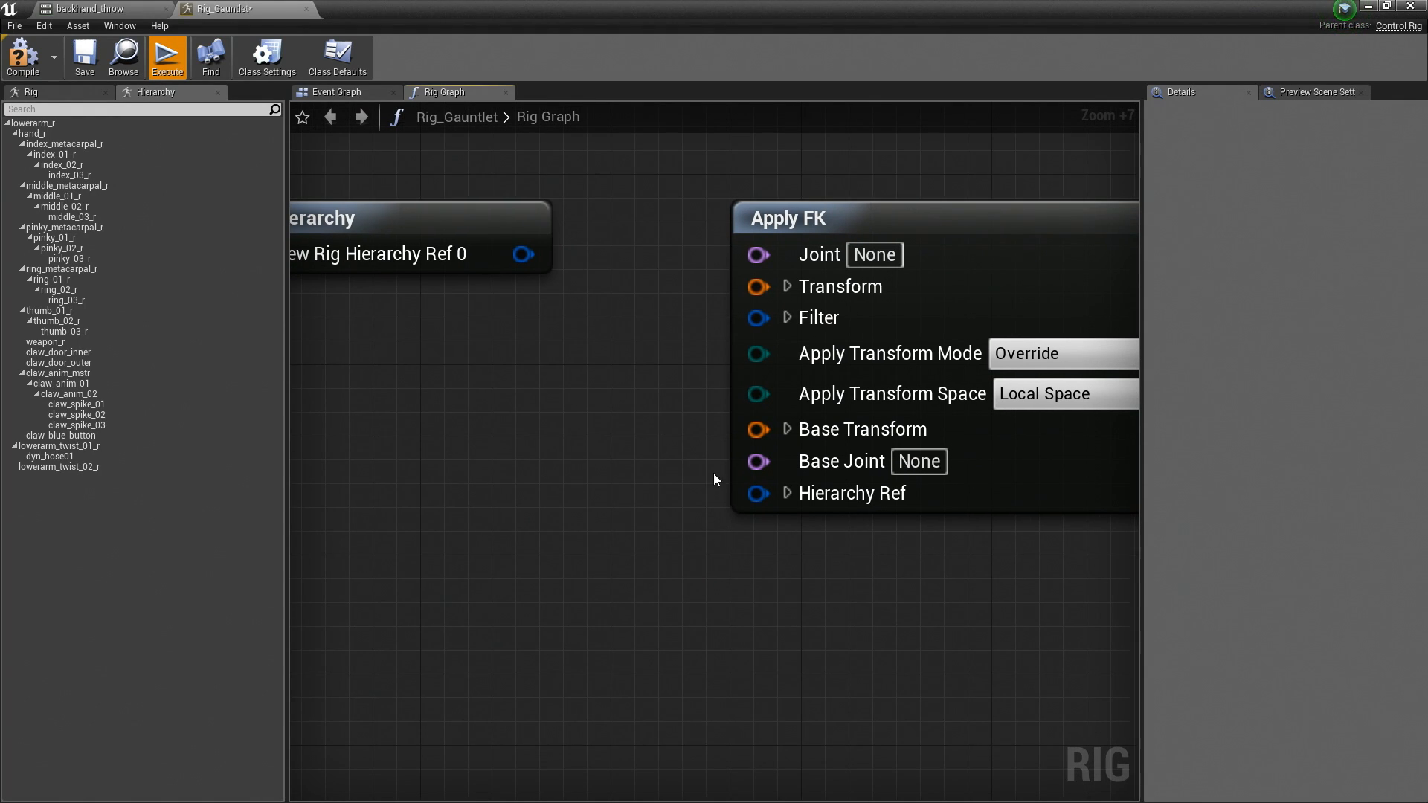
right_drag(758, 477, 786, 463)
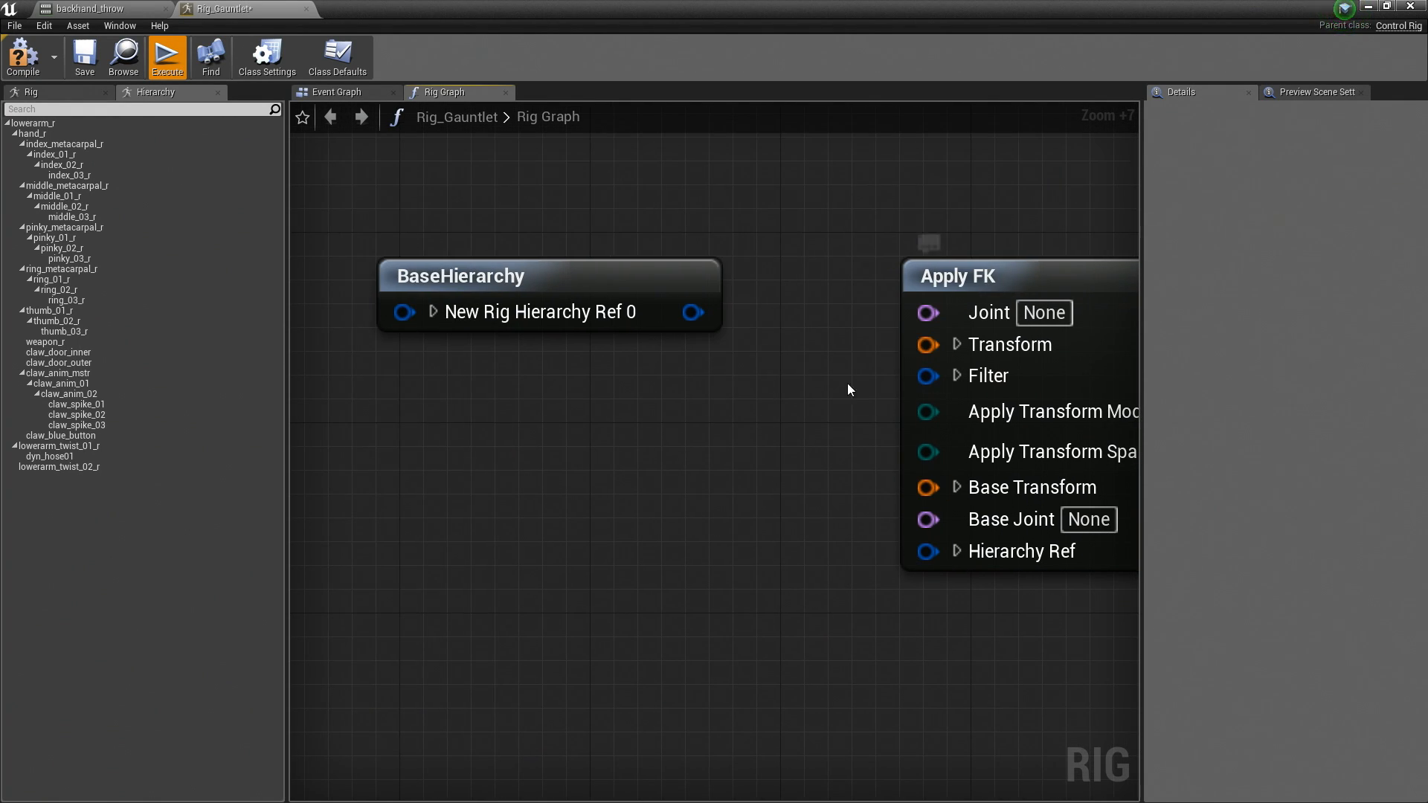
drag(695, 313, 927, 551)
right_drag(805, 494, 525, 512)
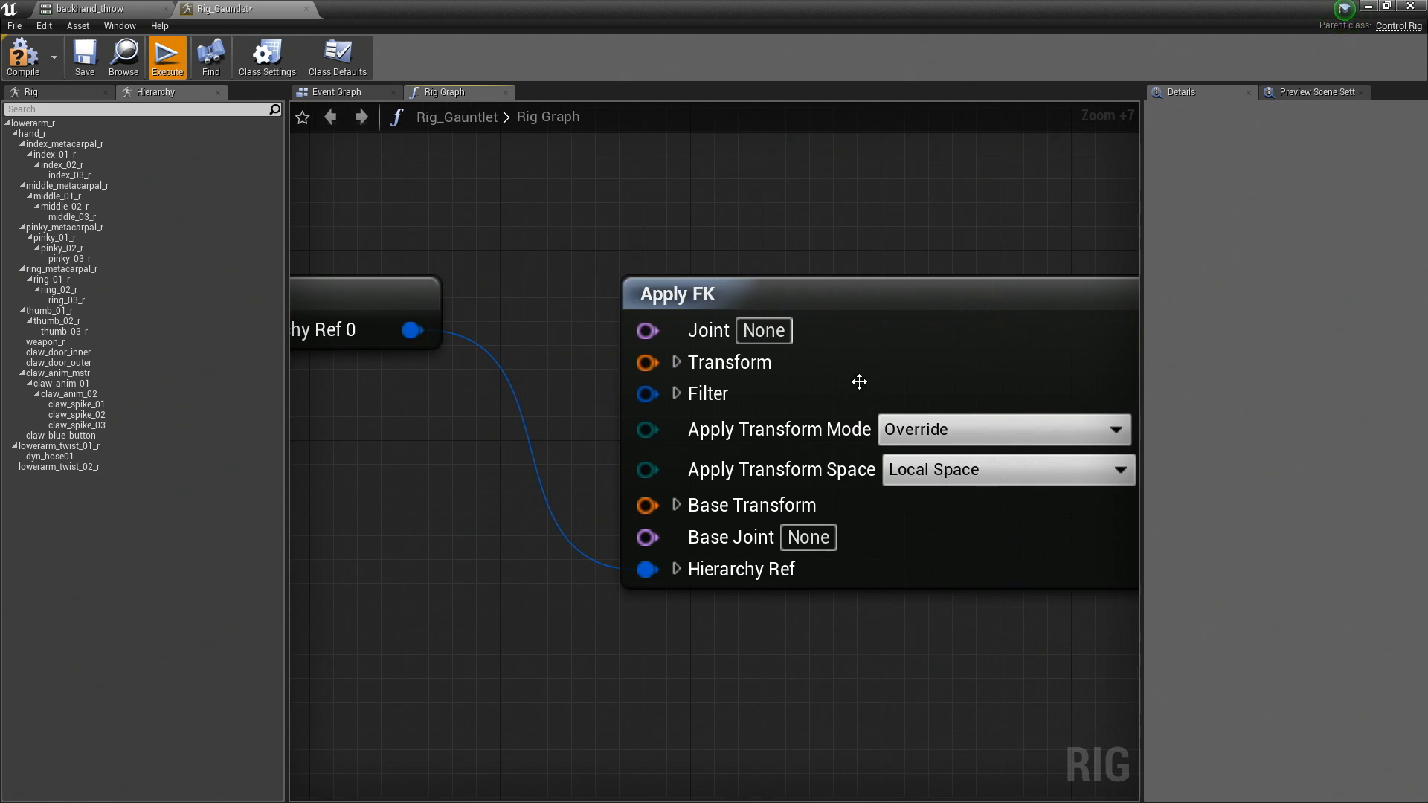
drag(868, 304, 939, 287)
right_drag(643, 208, 538, 207)
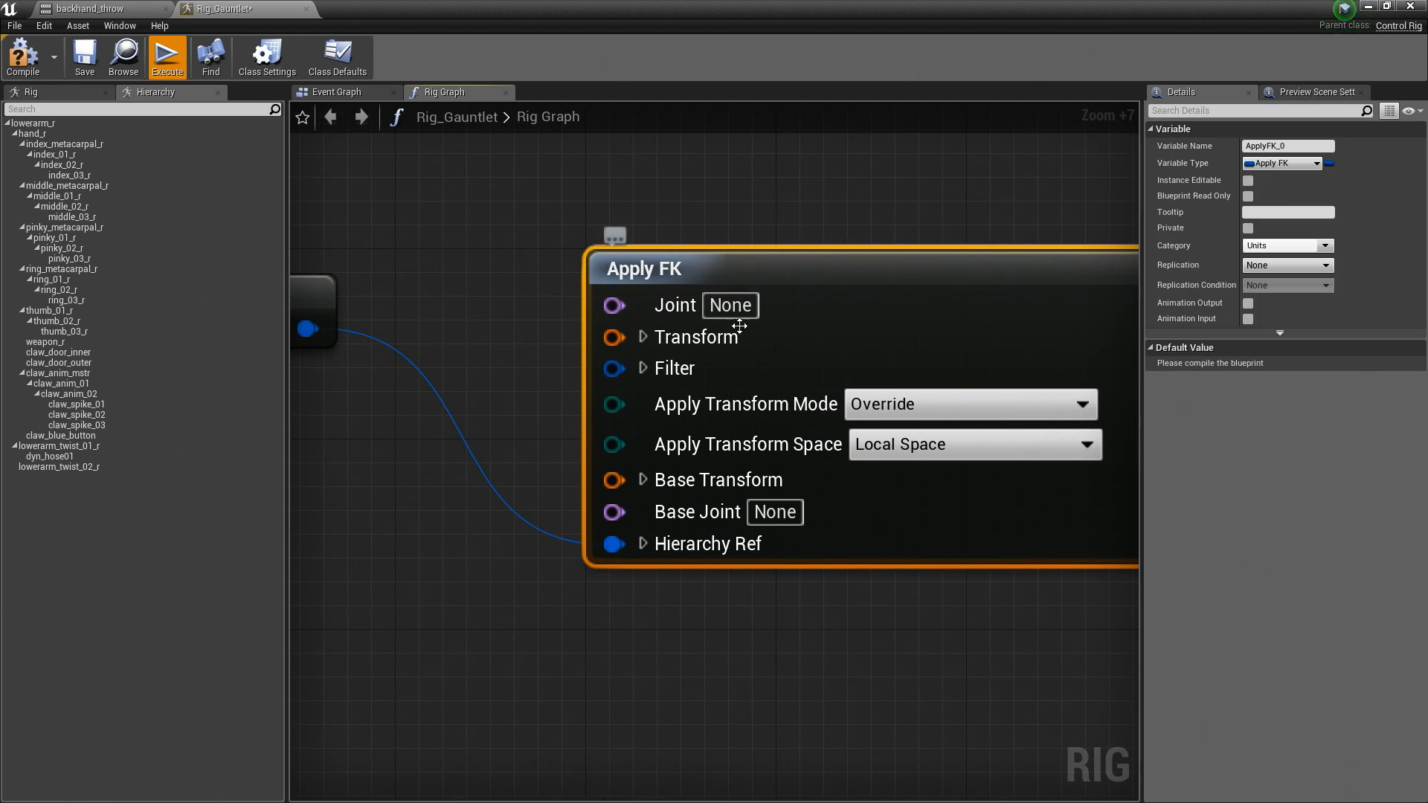
Step: Copy the index_metacarpal_r bone name from the hierarchy and use it as the Joint of the Apply FK node
click(95, 143)
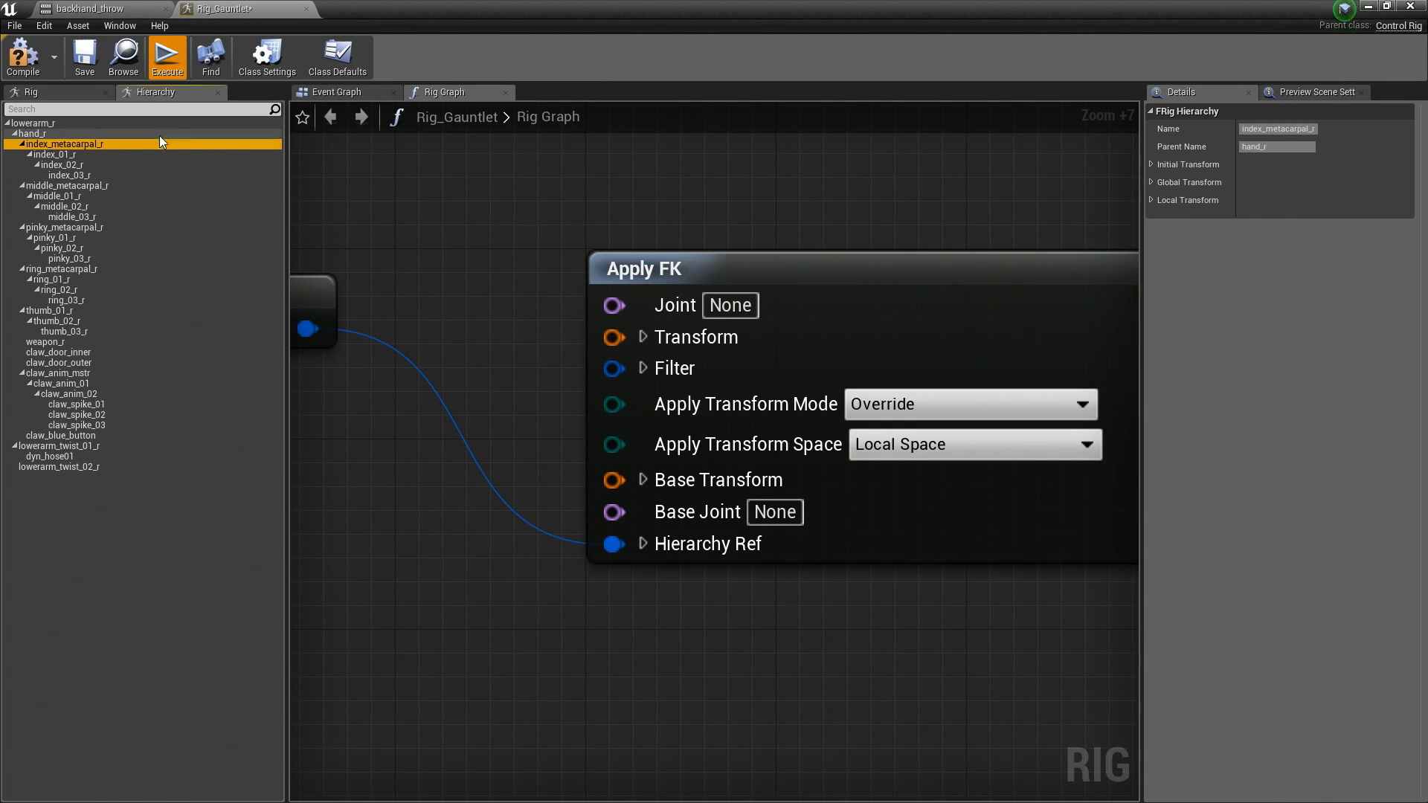
right_click(101, 144)
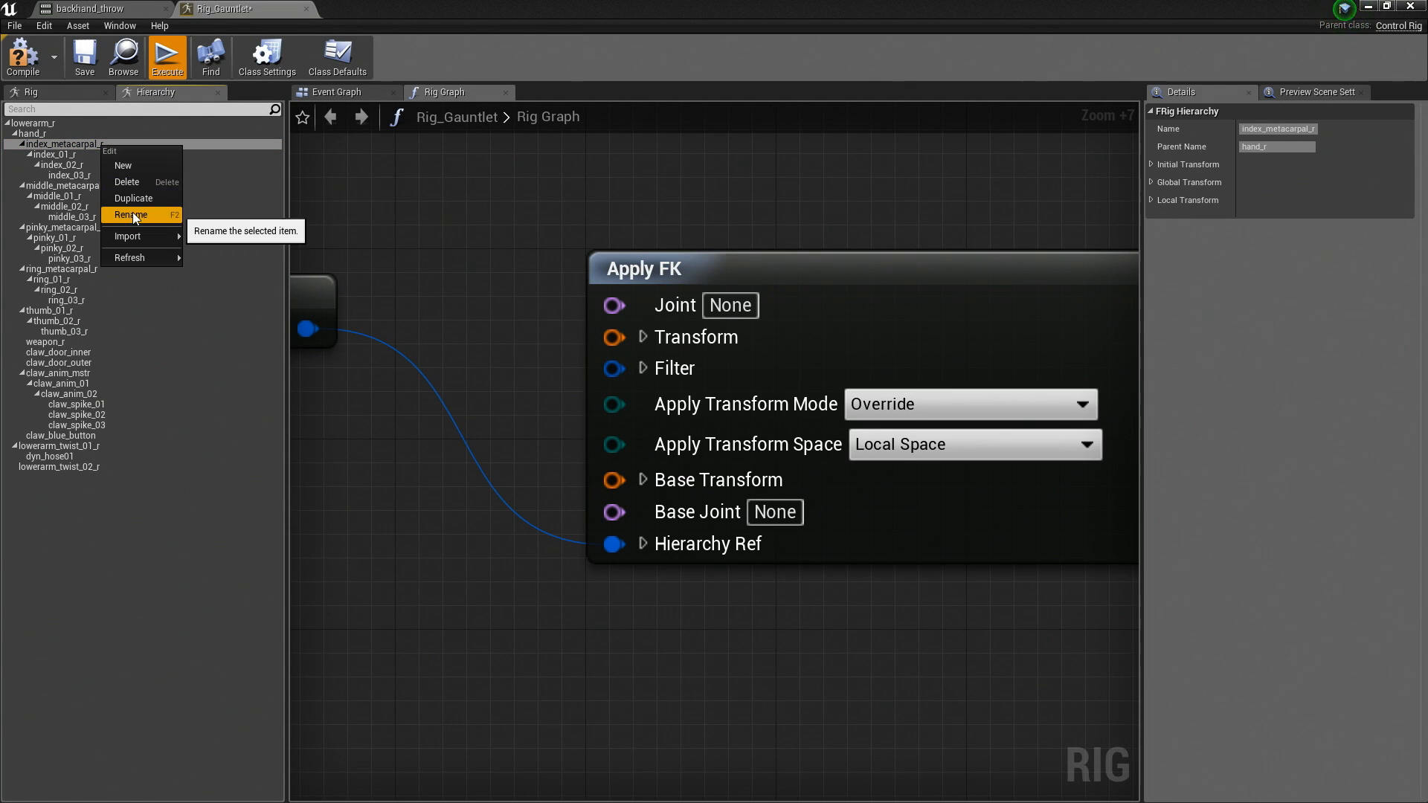
click(132, 214)
key(ctrl+c)
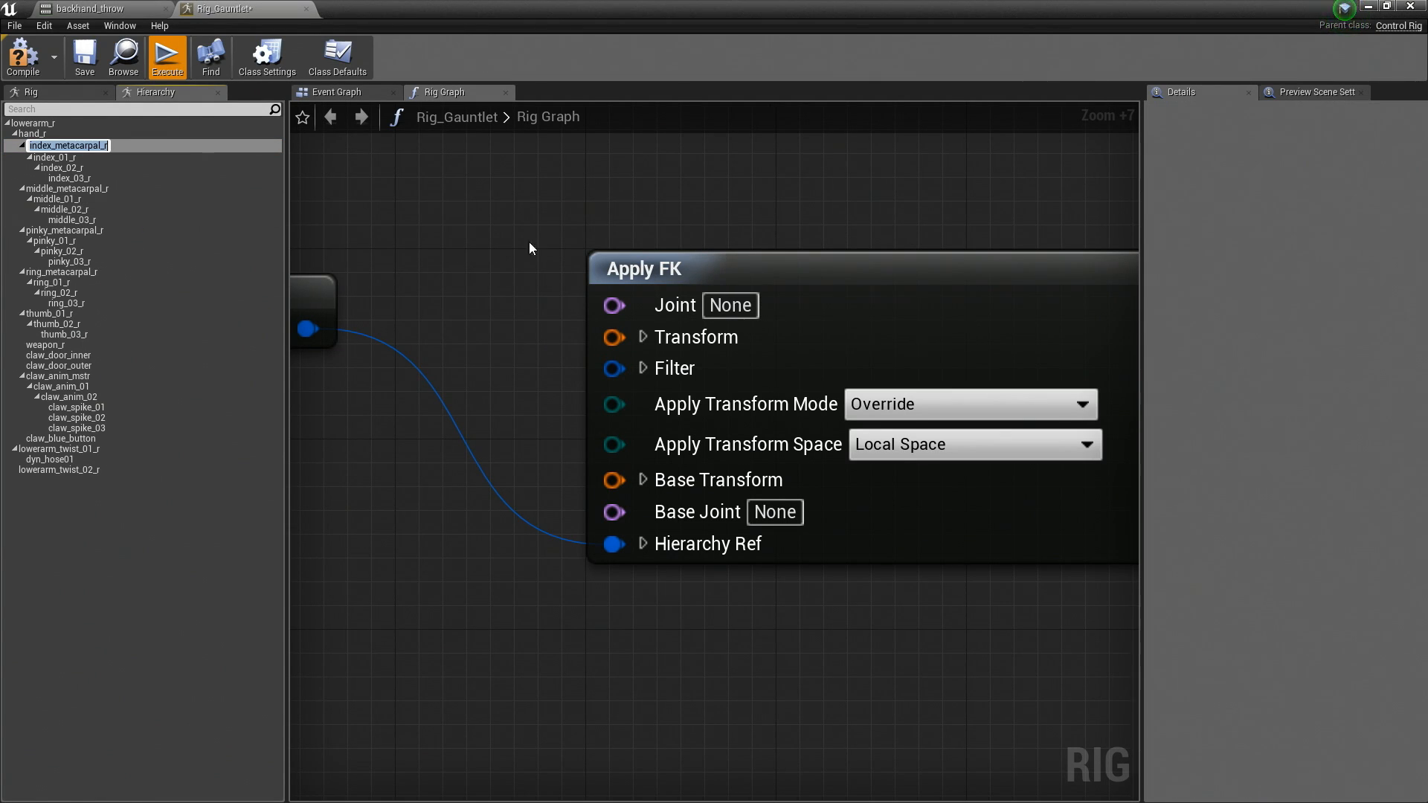
click(715, 305)
click(712, 305)
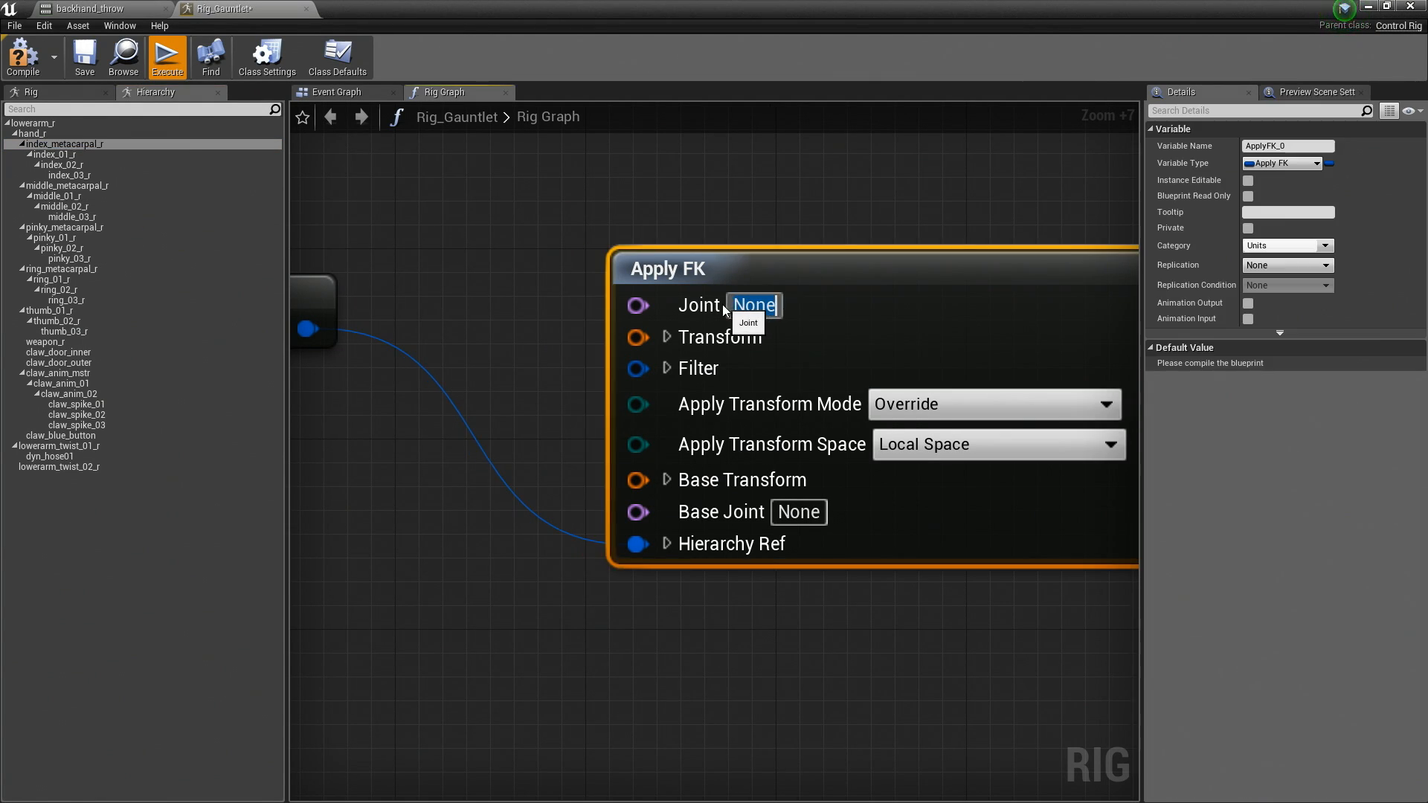
key(ctrl+v)
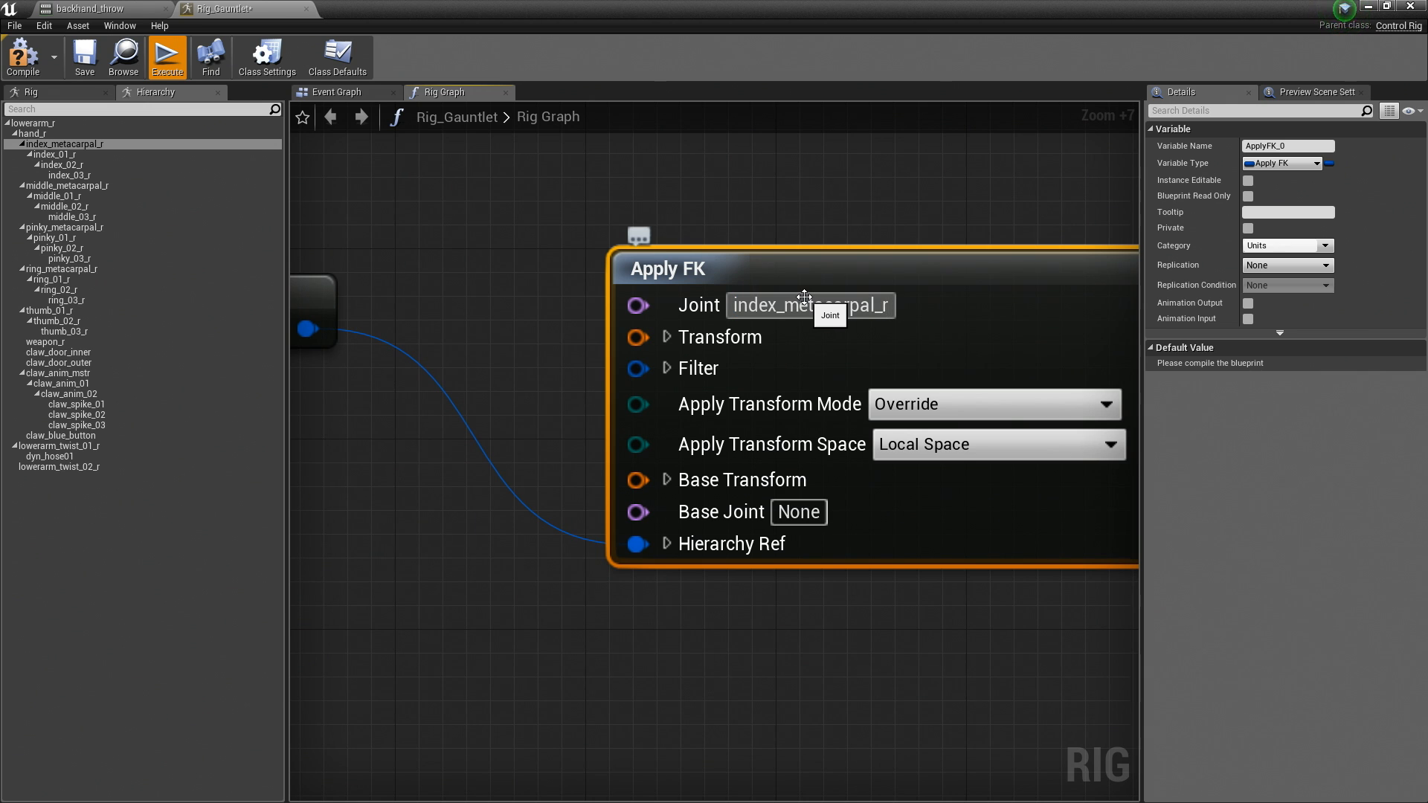
Step: Move the Apply FK and BaseHierarchy nodes farther apart to make room between them
right_drag(781, 277, 622, 293)
drag(711, 274, 854, 286)
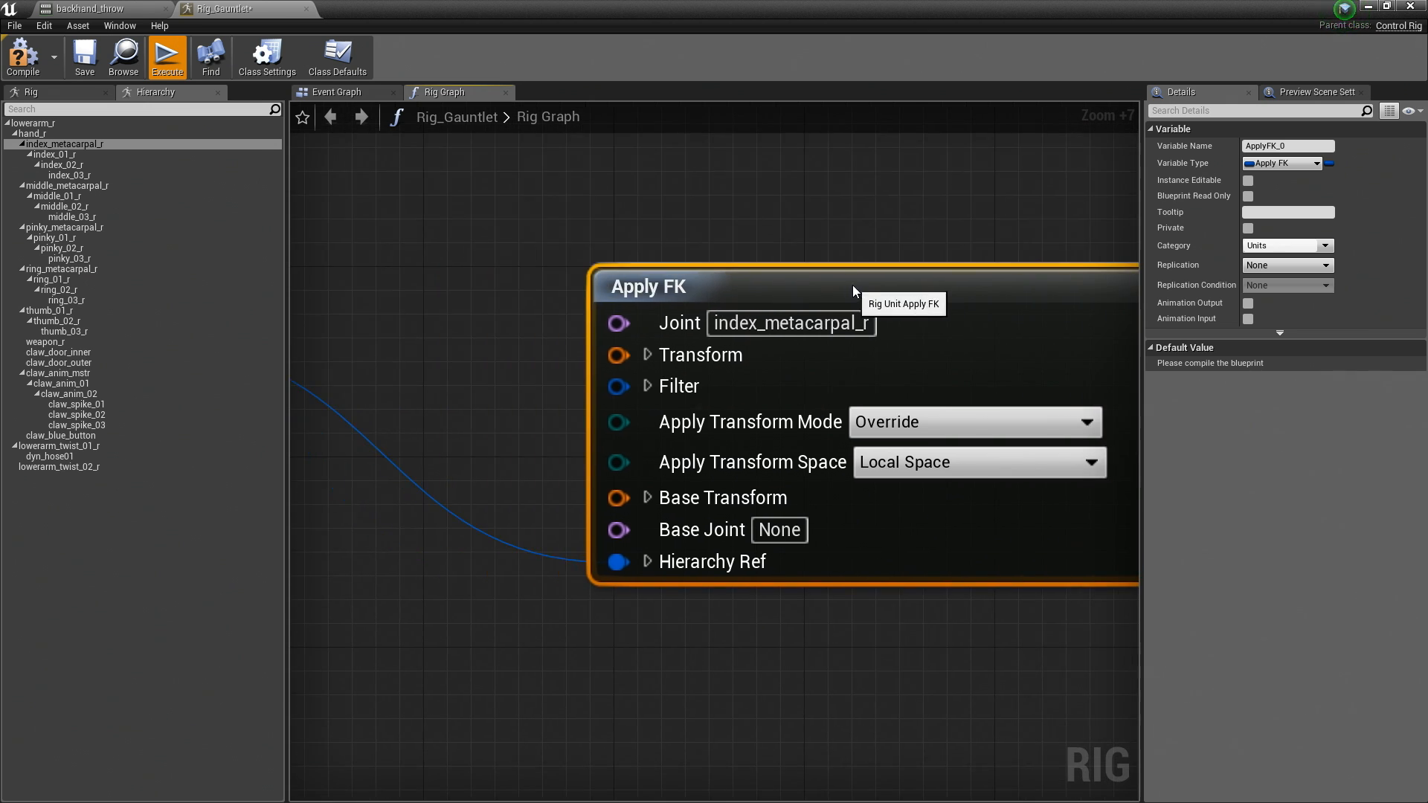
right_drag(587, 264, 865, 264)
right_drag(625, 310, 821, 328)
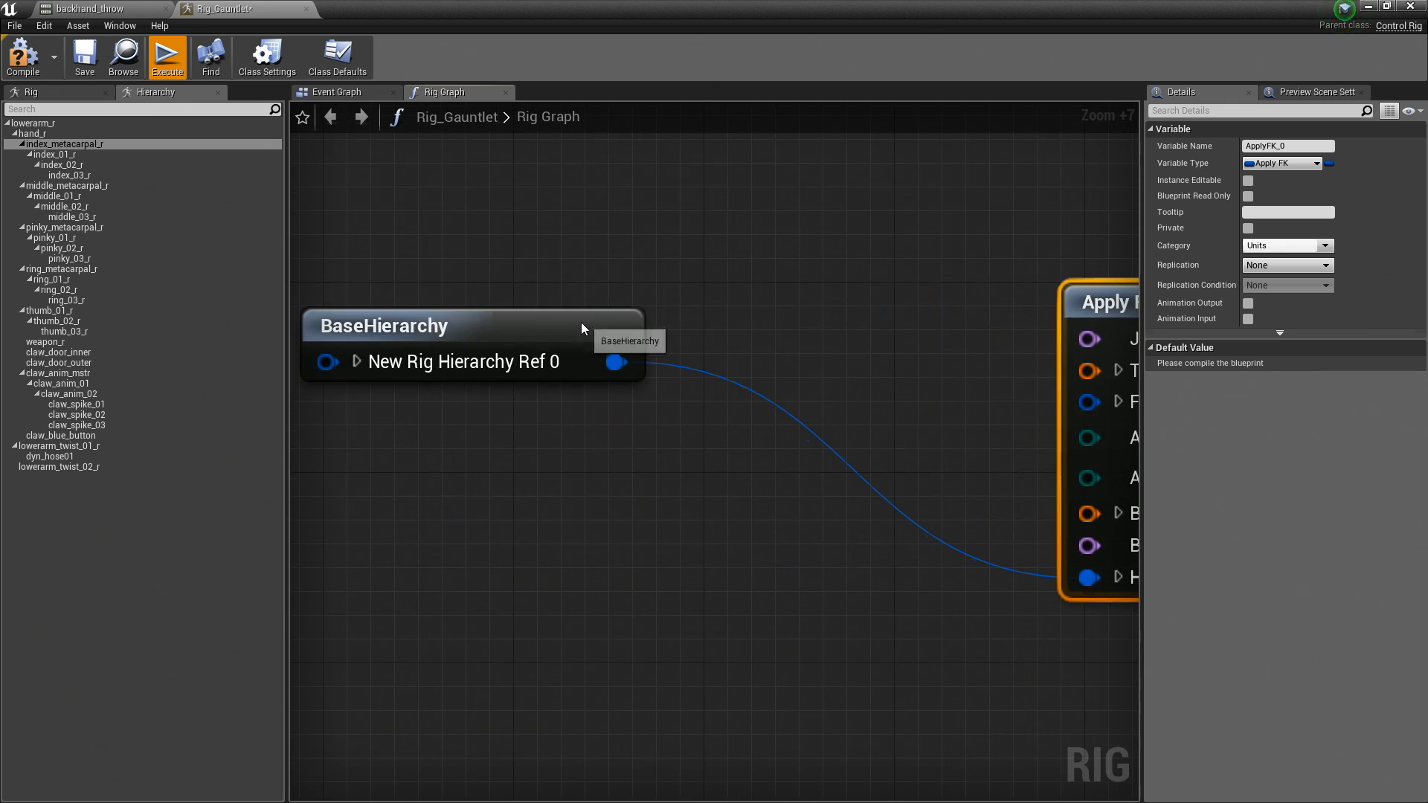
drag(581, 325, 487, 349)
right_drag(735, 362, 806, 343)
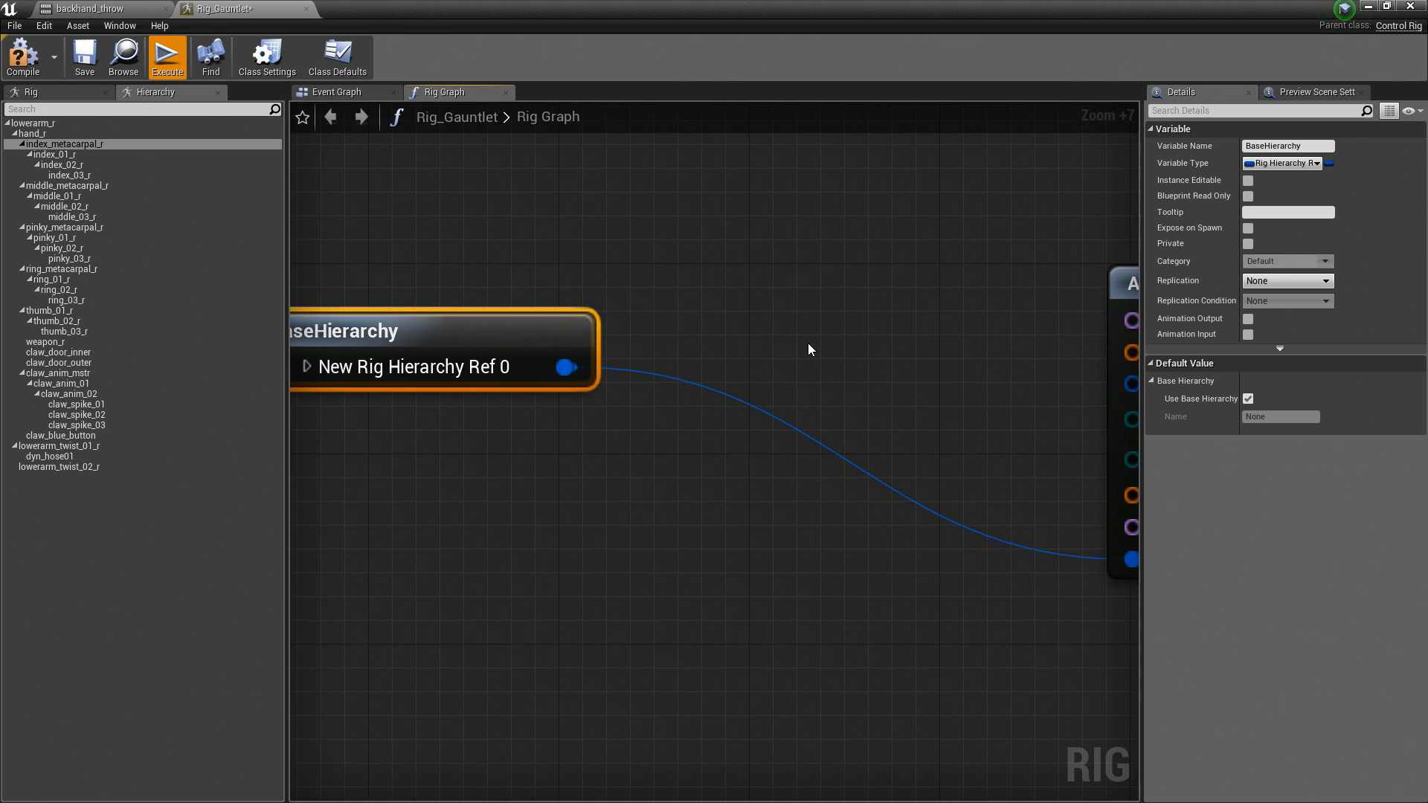
Step: Add a Get Joint Transform node between BaseHierarchy and Apply FK, shifting Apply FK away so the nodes do not overlap
right_drag(809, 349, 621, 315)
right_click(621, 320)
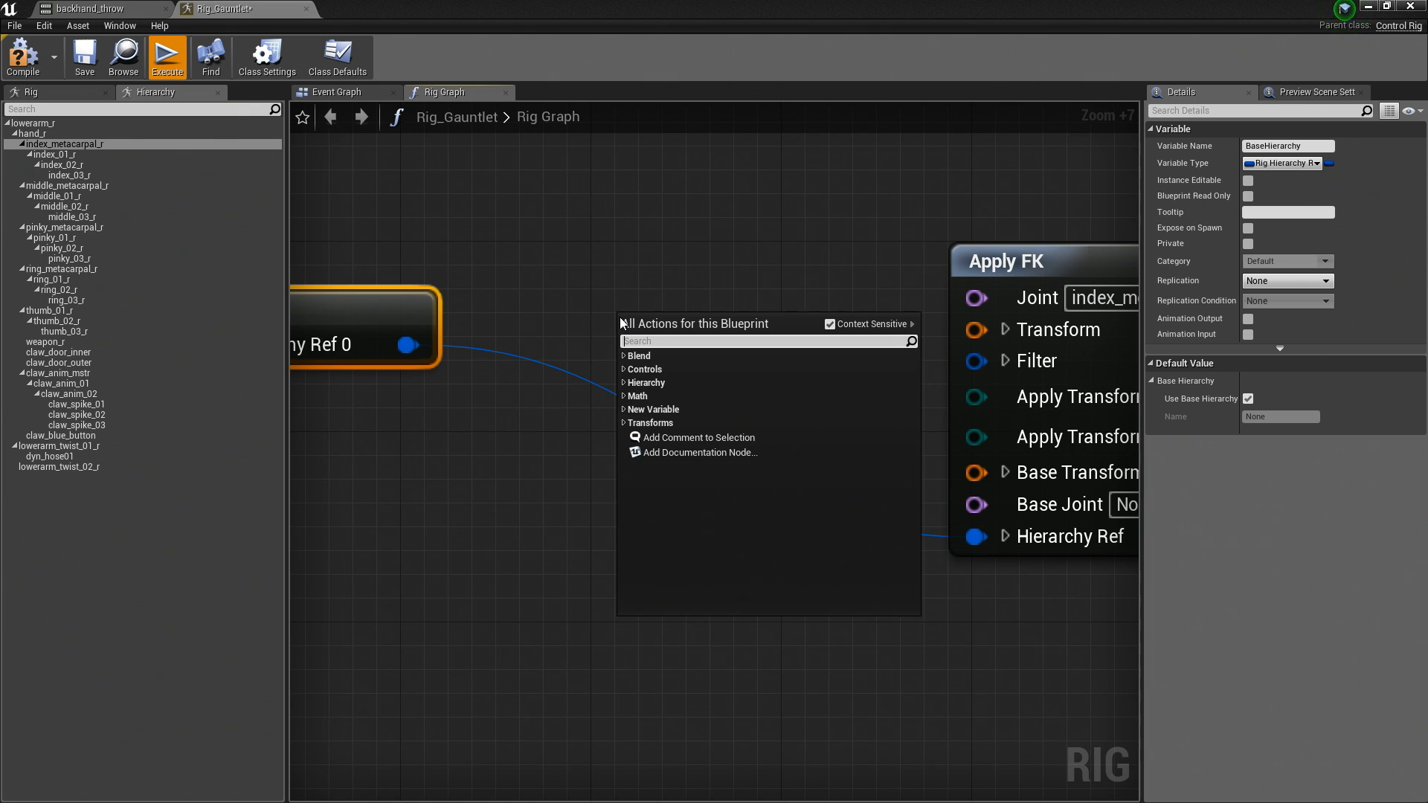
text(get joint)
key(Return)
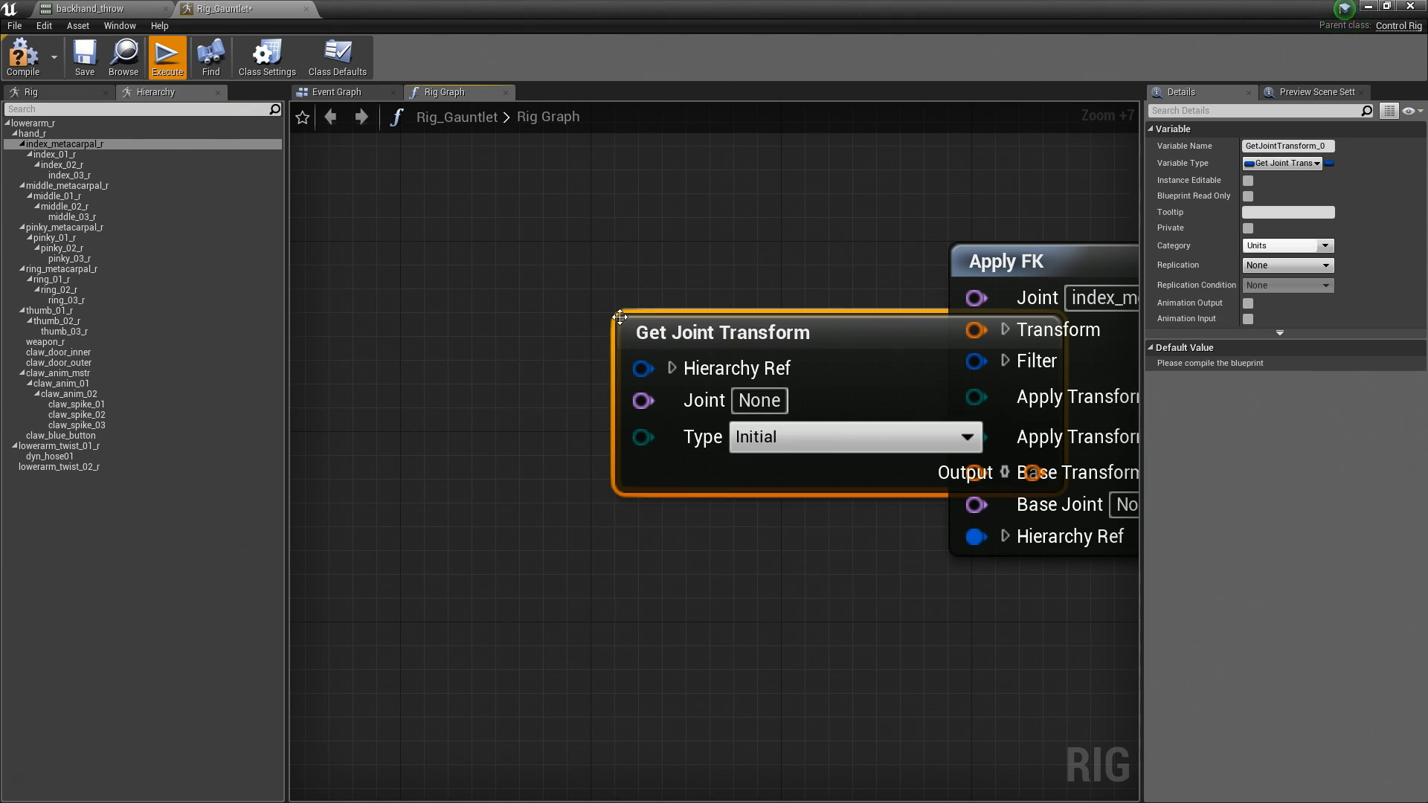
right_drag(641, 297, 409, 317)
click(911, 309)
drag(911, 309, 1099, 307)
right_drag(677, 239, 966, 202)
drag(837, 327, 671, 281)
Step: Set the Get Joint Transform node's Joint to index_metacarpal_r and its Type to Current
click(602, 351)
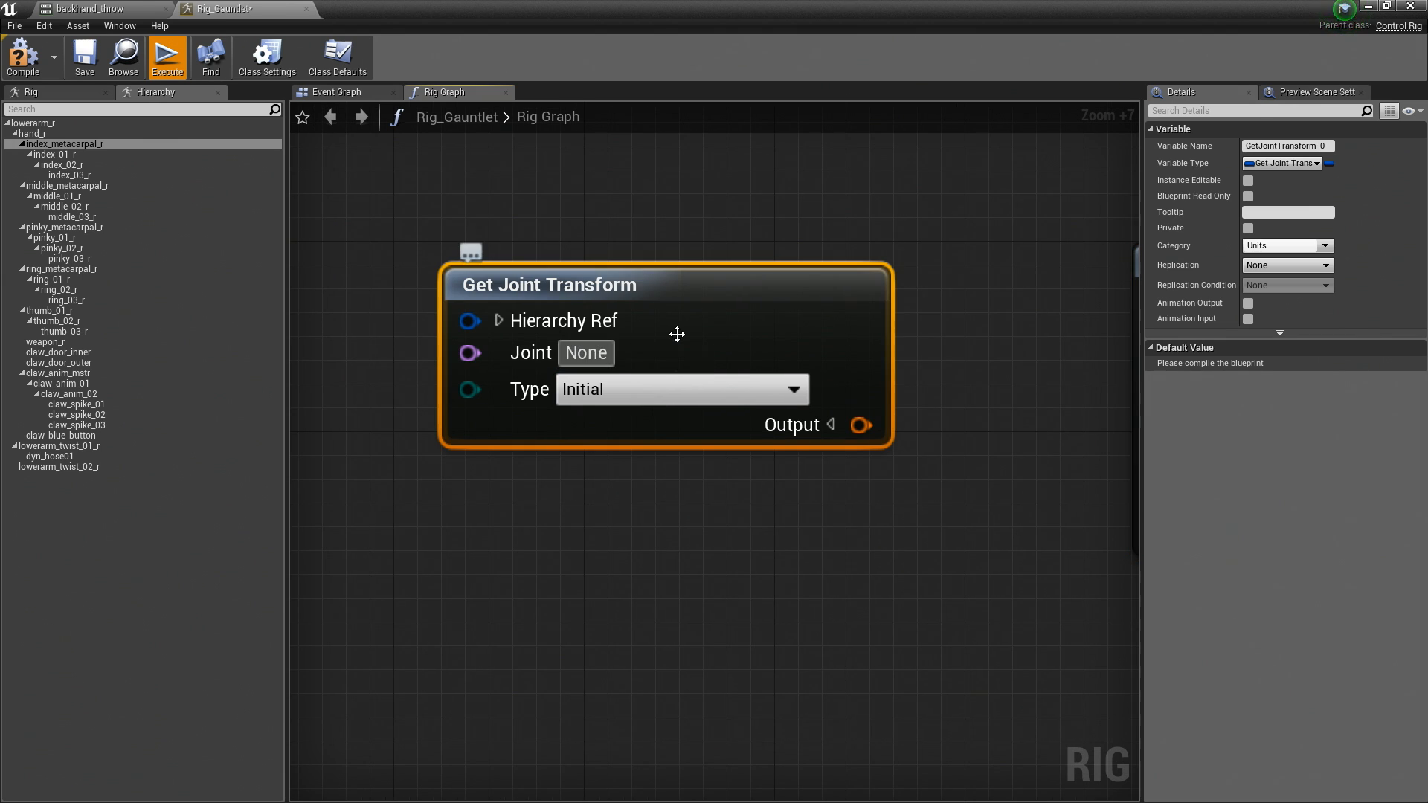
key(ctrl+v)
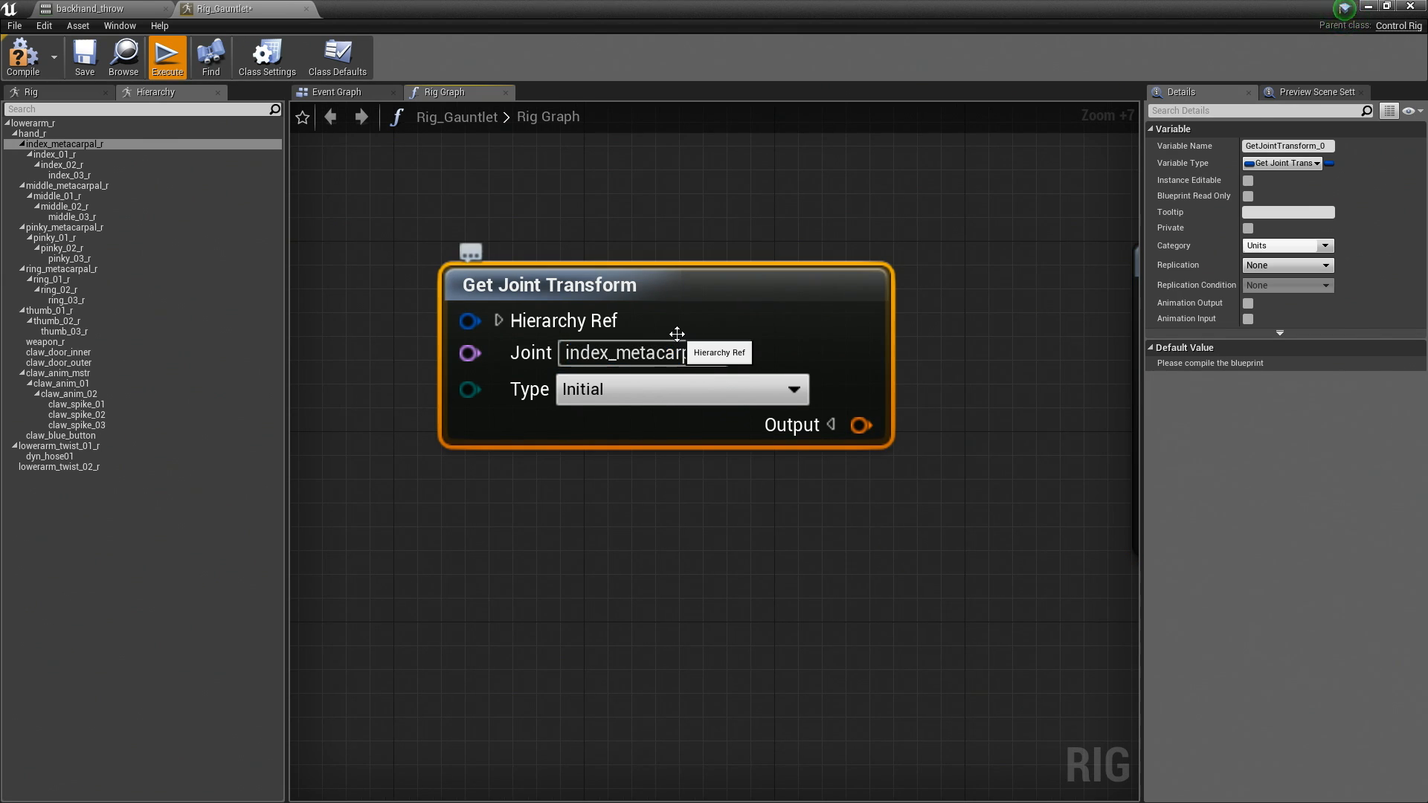
key(Return)
click(661, 387)
click(638, 414)
Step: Connect the BaseHierarchy output to the Hierarchy Ref input of the Get Joint Transform node
right_drag(639, 402, 950, 369)
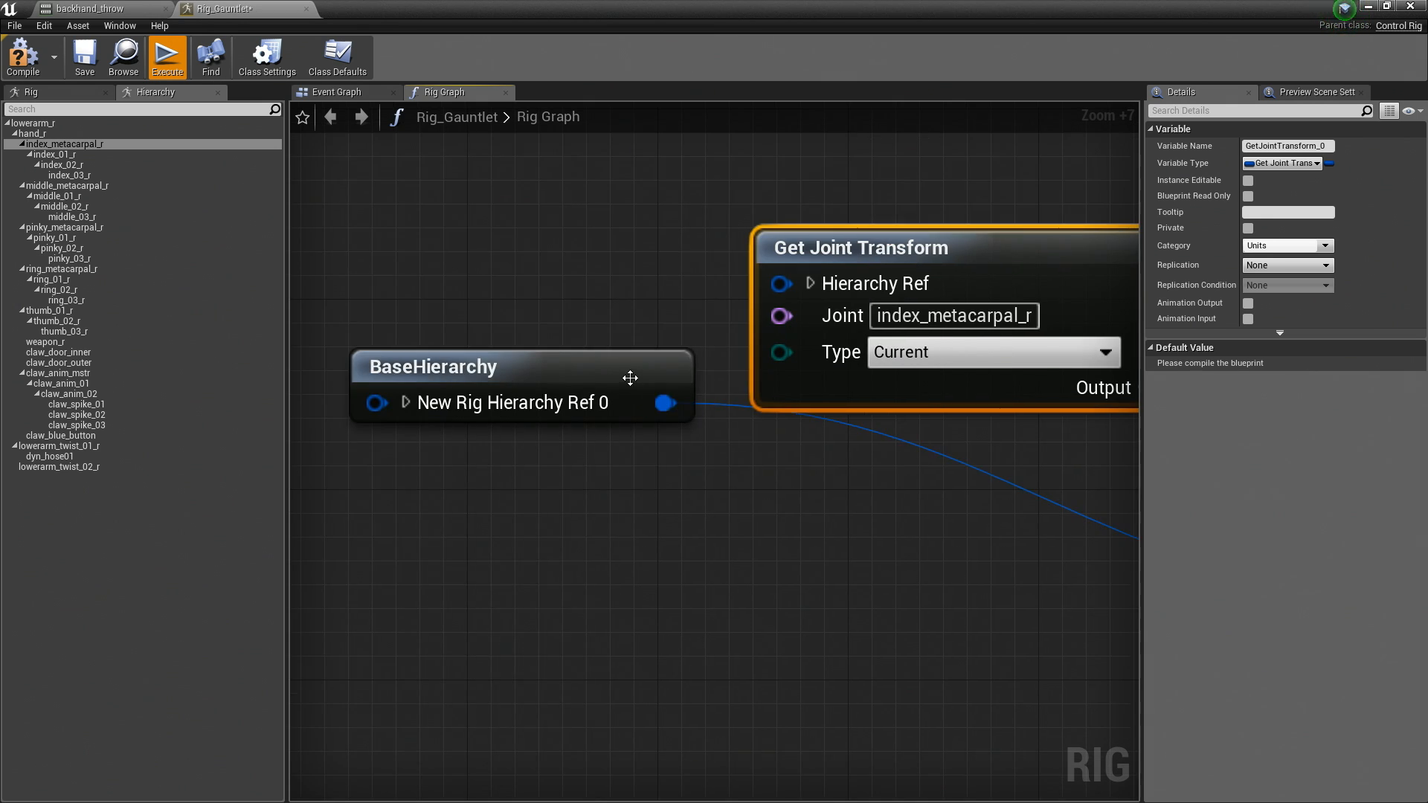
click(525, 370)
drag(547, 404, 781, 285)
Step: Duplicate the Get Joint Transform node, place the copy beneath the original, and set its Type to Initial Local
right_drag(805, 278, 517, 256)
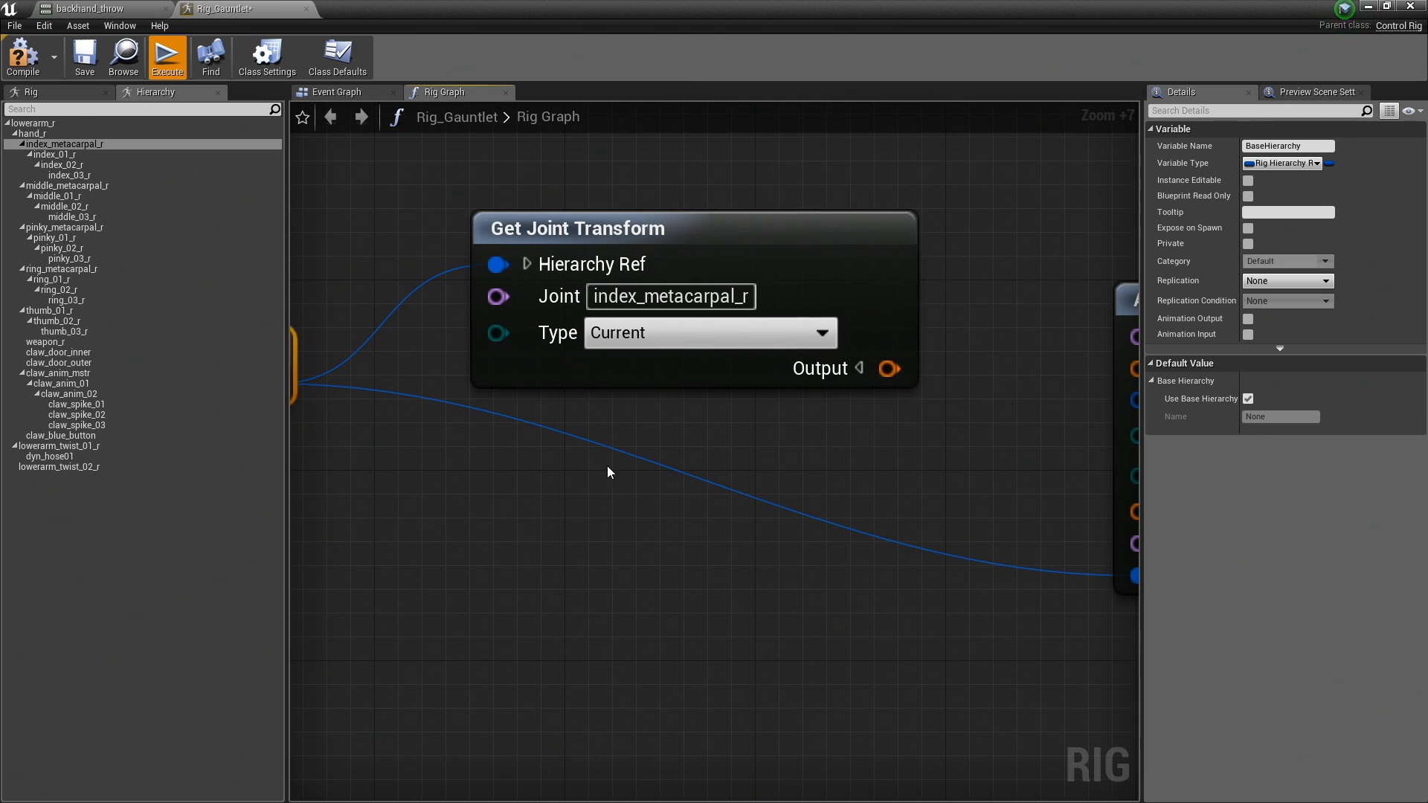
key(ctrl+c)
click(637, 439)
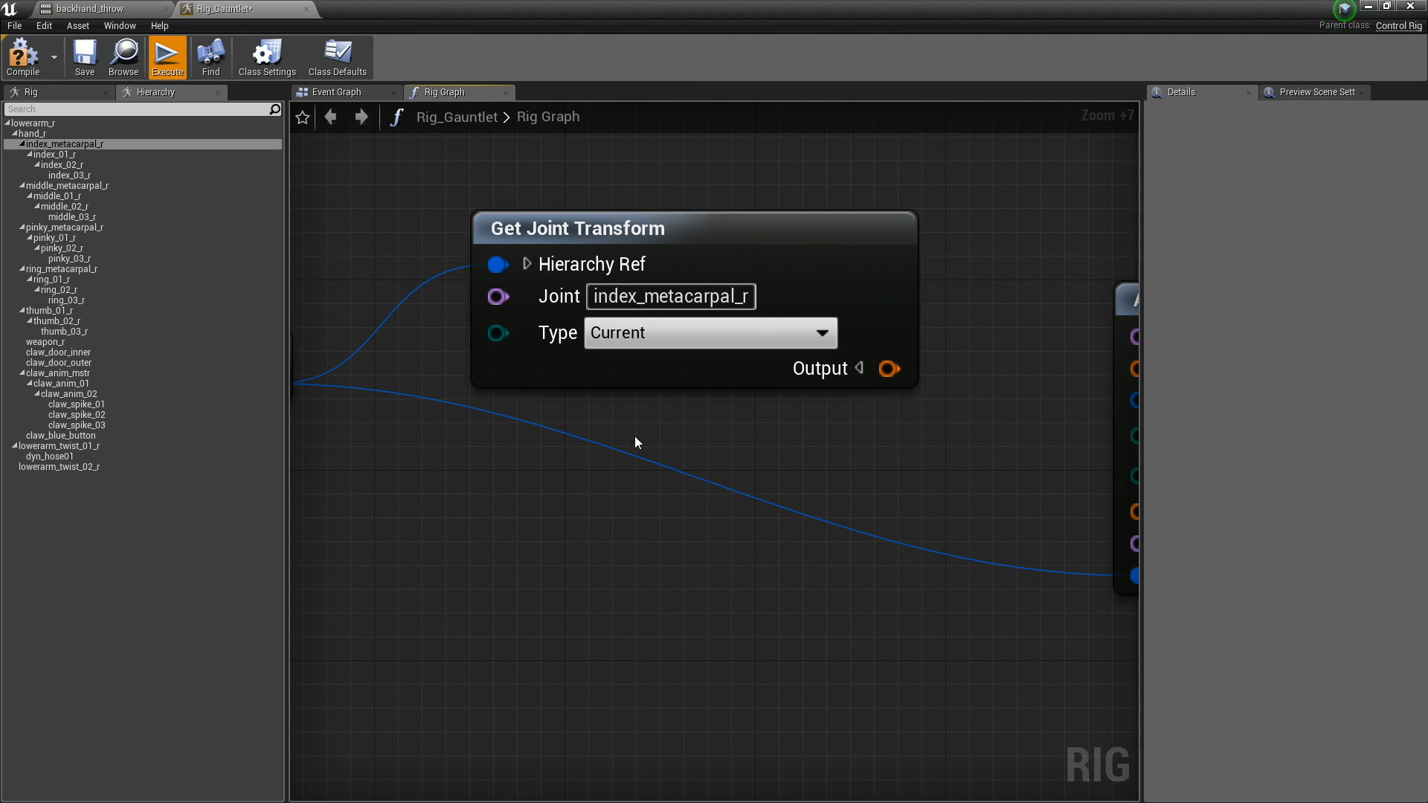
key(ctrl+v)
drag(766, 461, 644, 421)
scroll(645, 431, down, 1)
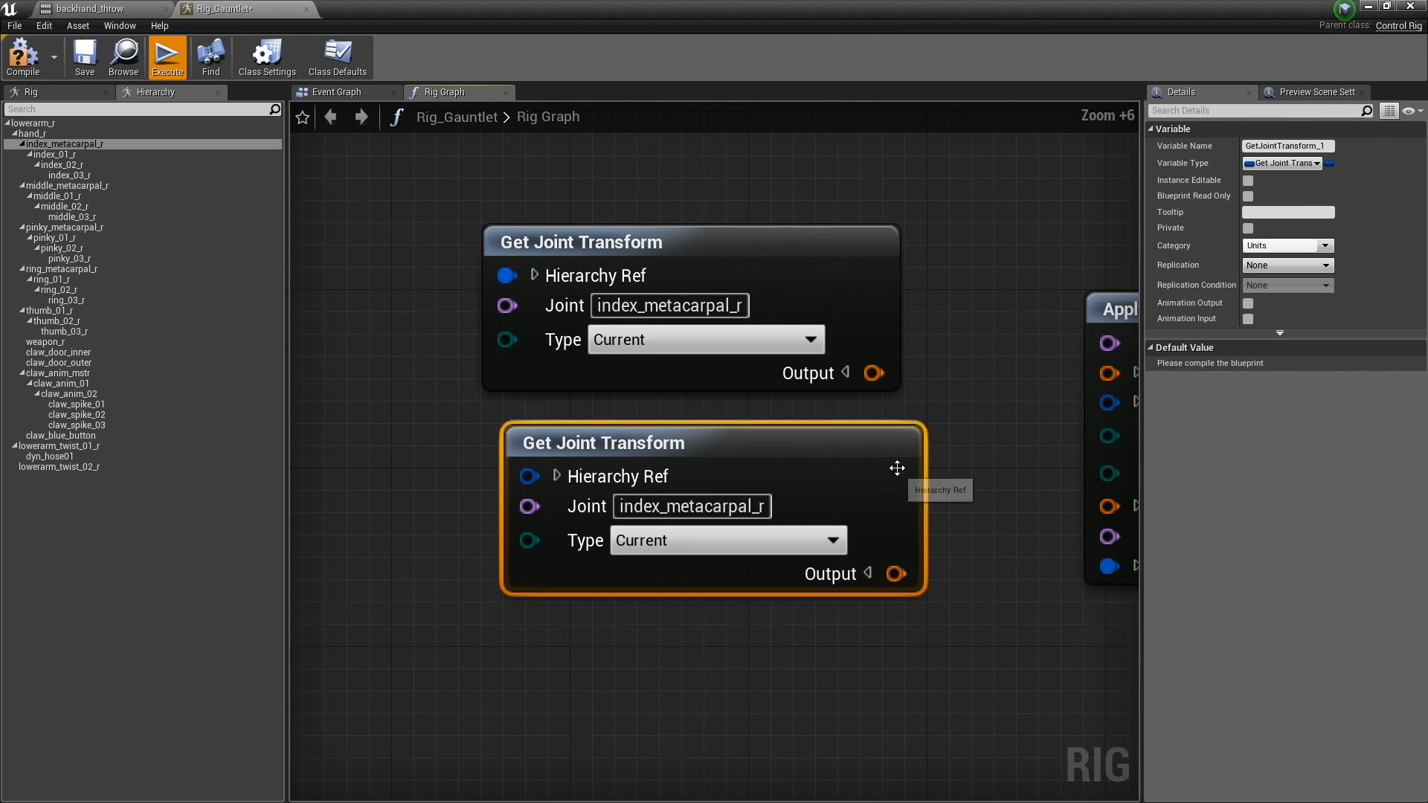
right_drag(760, 551, 818, 391)
click(819, 391)
click(734, 422)
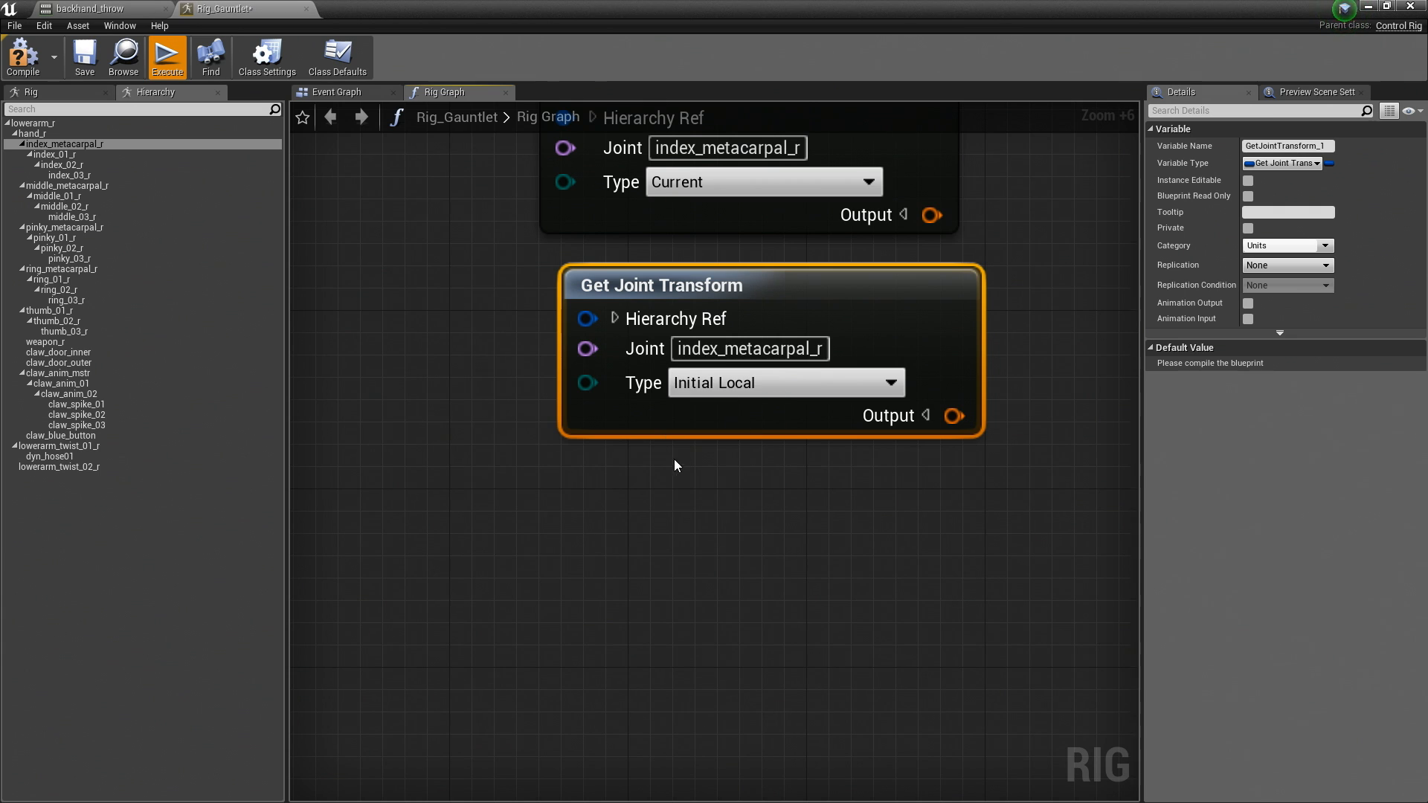
Step: Connect the BaseHierarchy output to the Hierarchy Ref input of the Initial Local Get Joint Transform node
right_drag(662, 427, 822, 528)
right_drag(733, 376, 829, 396)
drag(604, 350, 821, 461)
Step: Move the Apply FK node farther from the two Get Joint Transform nodes to free up space
right_drag(863, 351, 306, 412)
drag(918, 309, 1123, 303)
right_drag(670, 319, 938, 300)
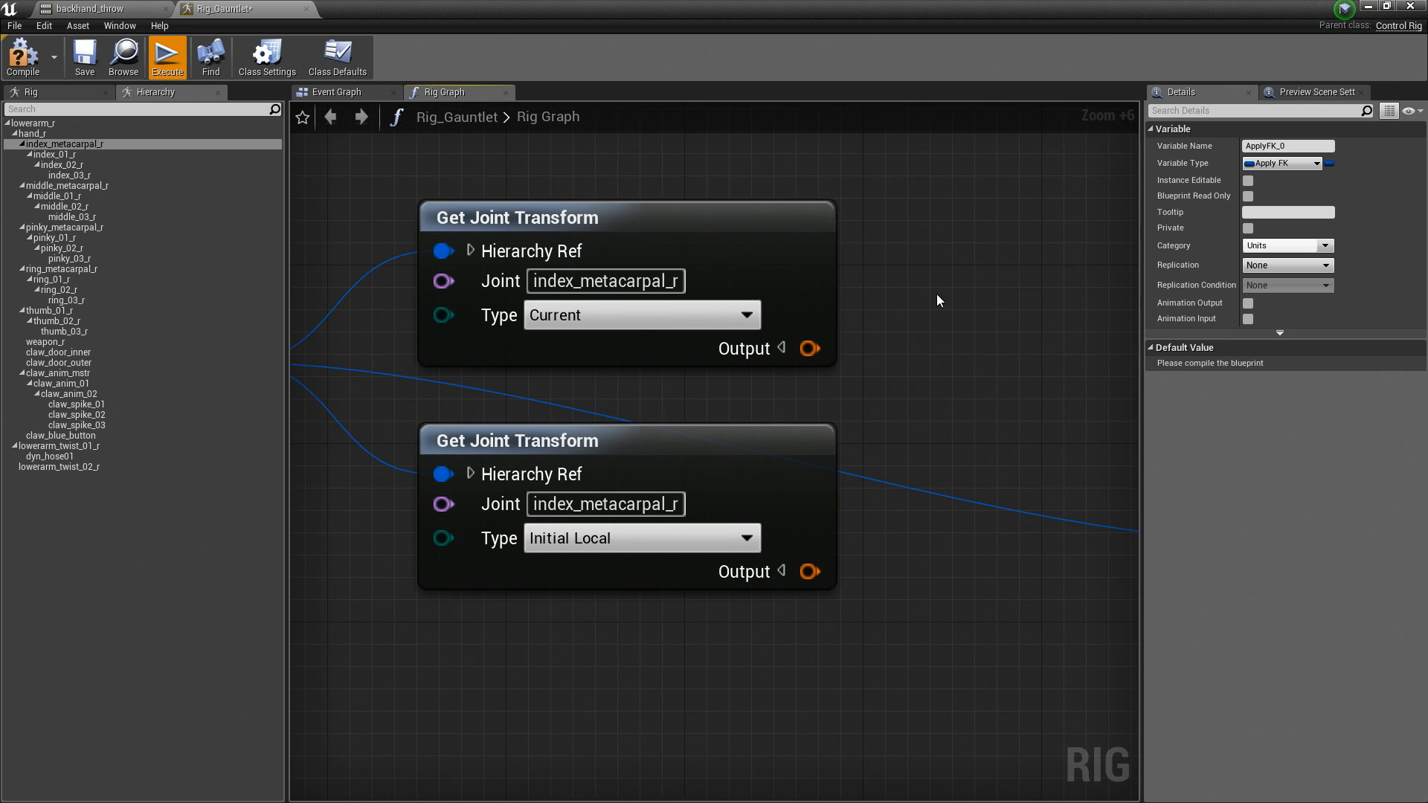
right_drag(898, 431, 431, 459)
drag(917, 321, 1049, 325)
Step: Add a Control node between the Get Joint Transform nodes and Apply FK
right_drag(532, 411, 746, 386)
right_click(729, 367)
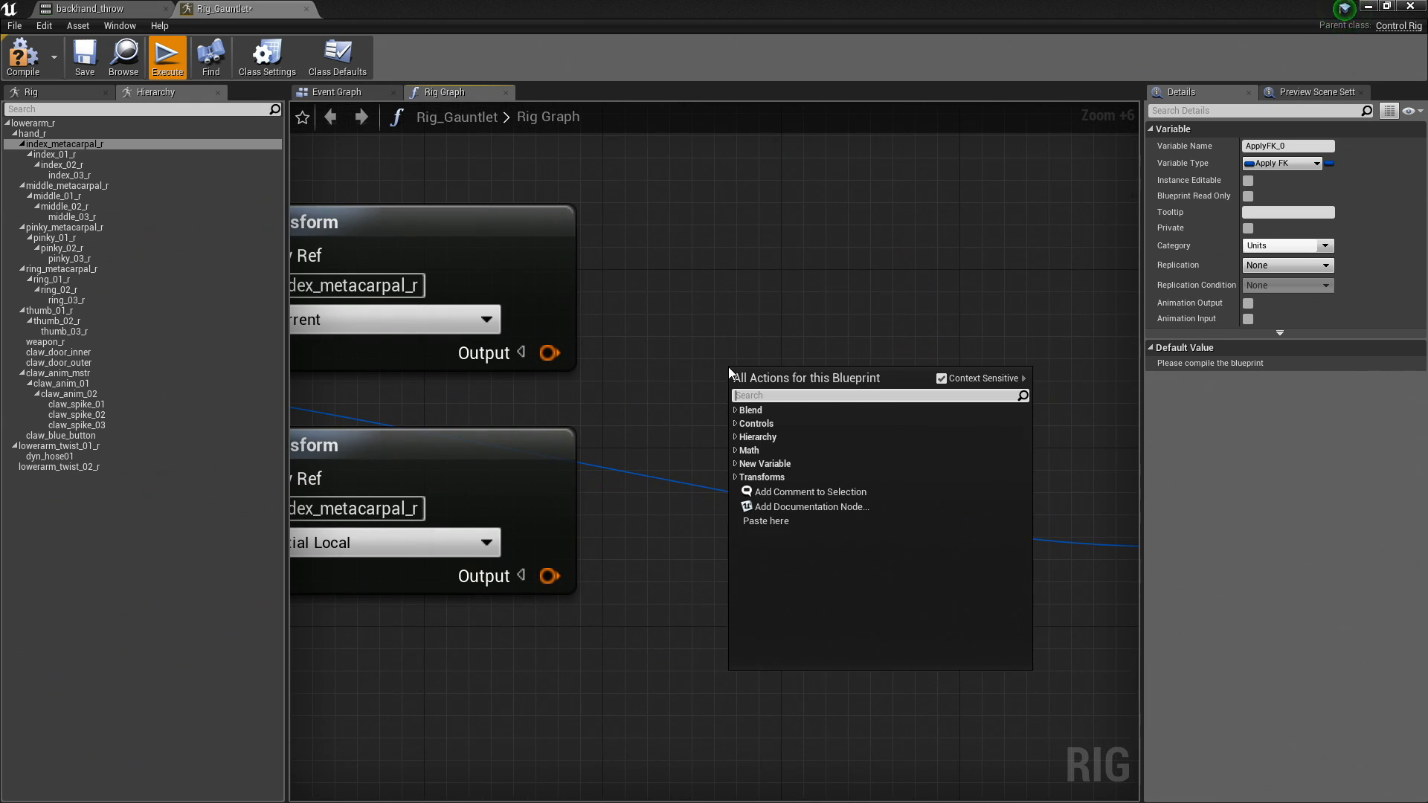
text(contro)
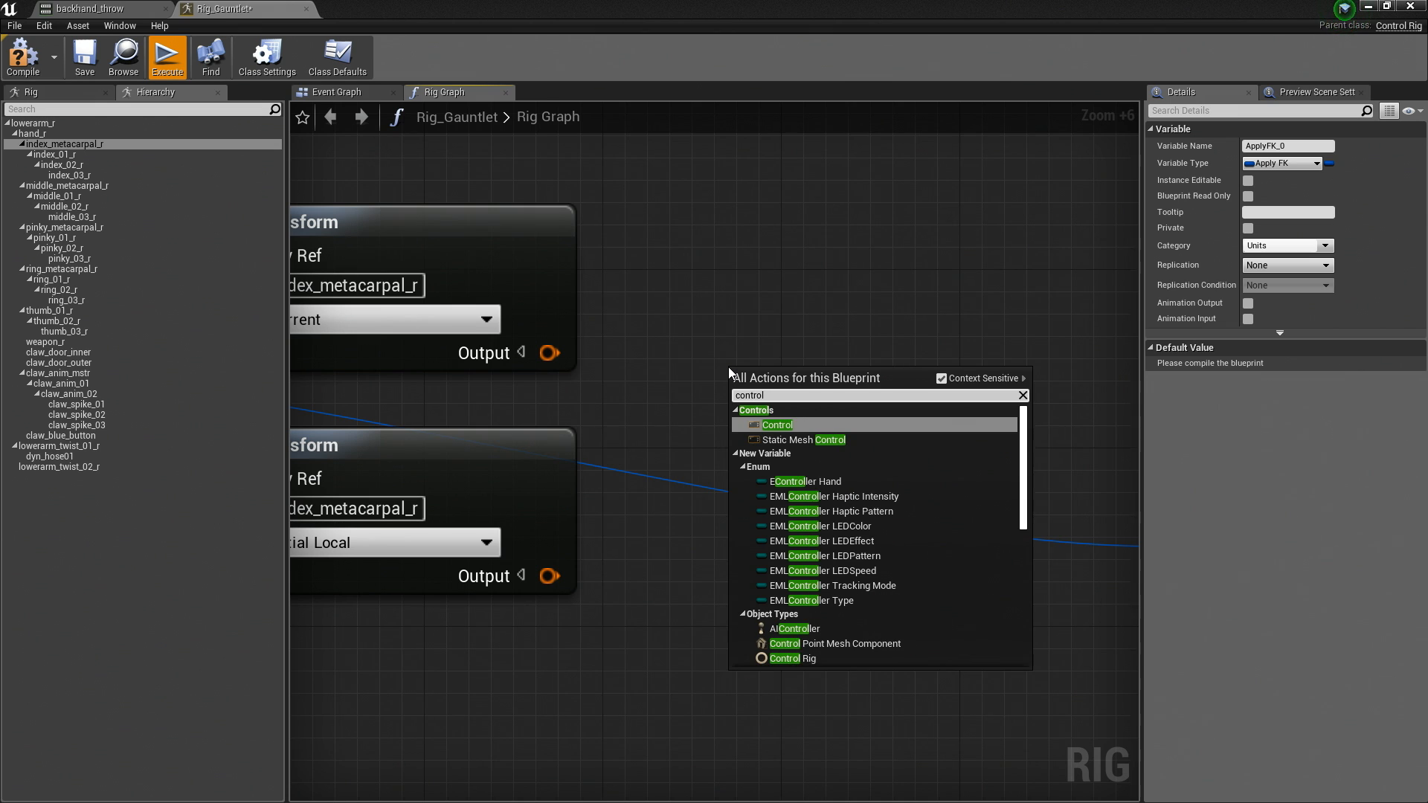
text(l)
key(Return)
Step: Connect the Current joint transform output to the Control's Base and the Initial Local output to its Init Transform
right_drag(758, 335, 924, 251)
drag(711, 269, 919, 353)
drag(993, 302, 948, 280)
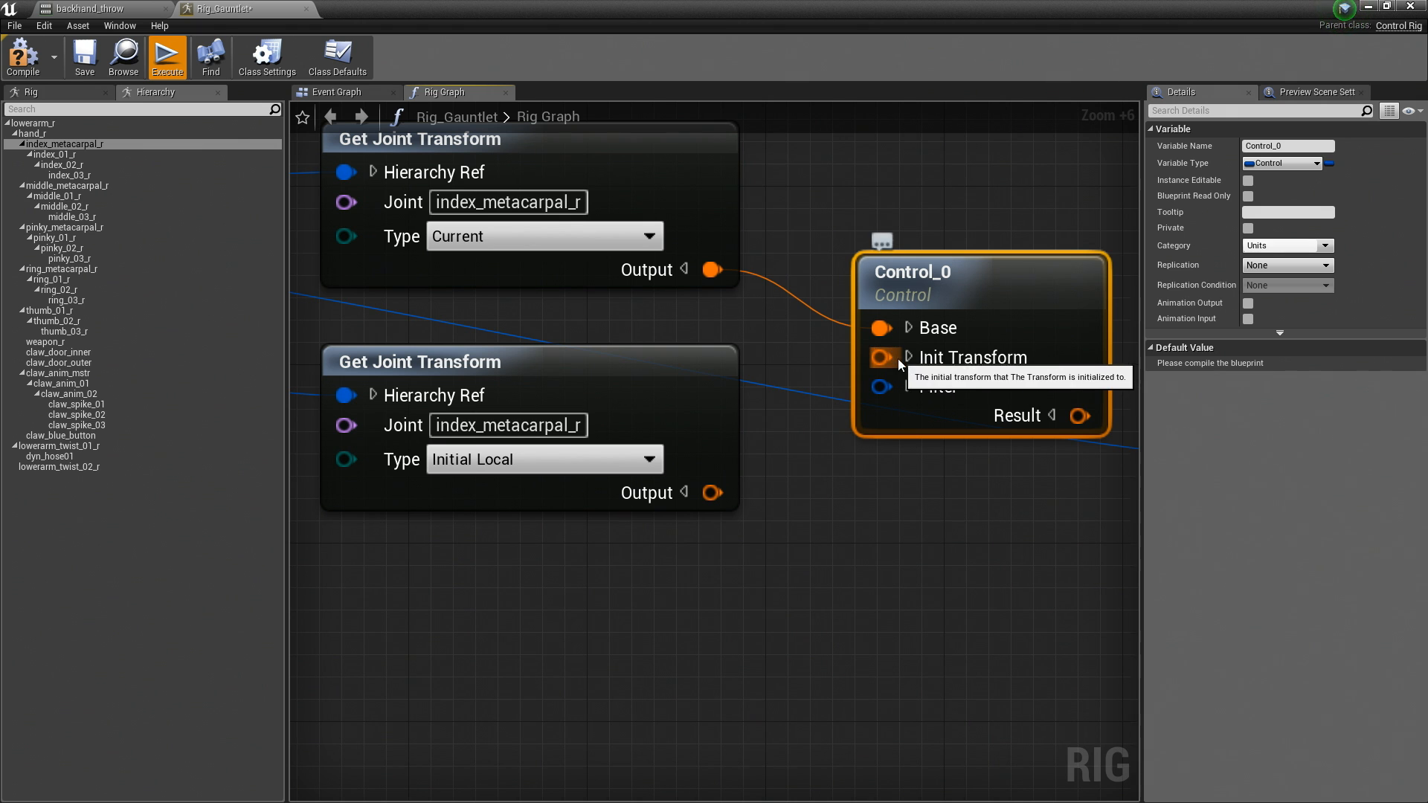
drag(713, 493, 882, 360)
right_drag(993, 470, 623, 466)
drag(704, 411, 805, 380)
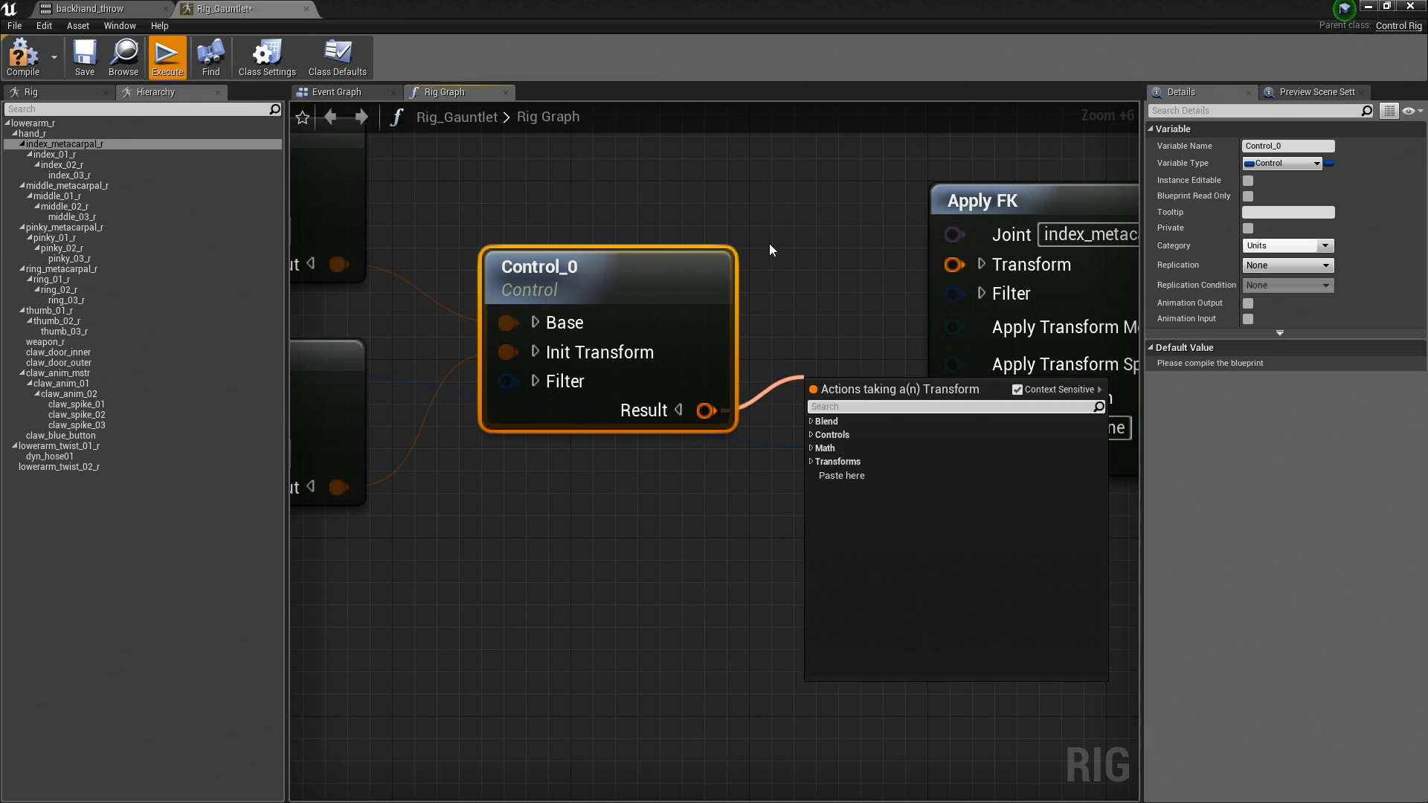
right_drag(769, 252, 915, 274)
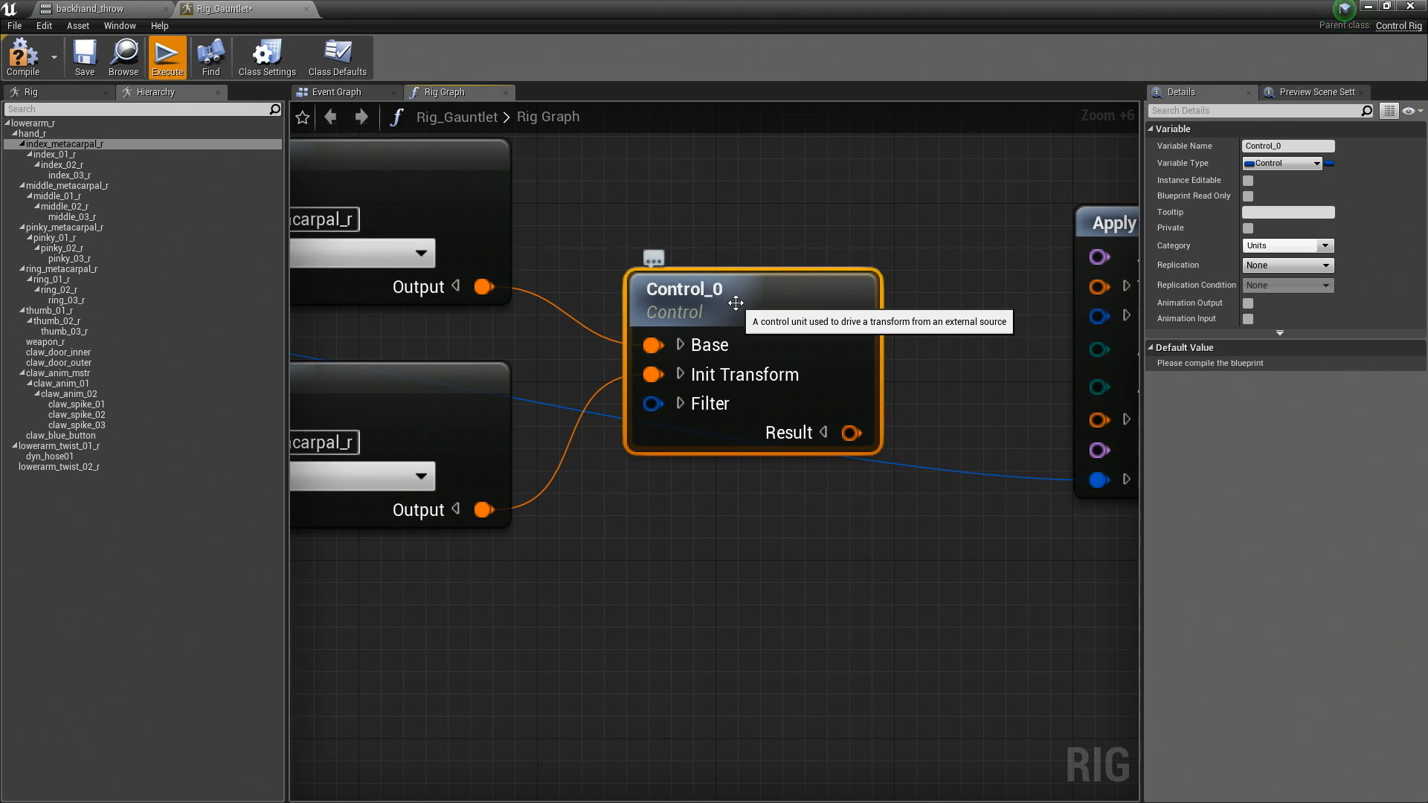
right_drag(736, 303, 933, 403)
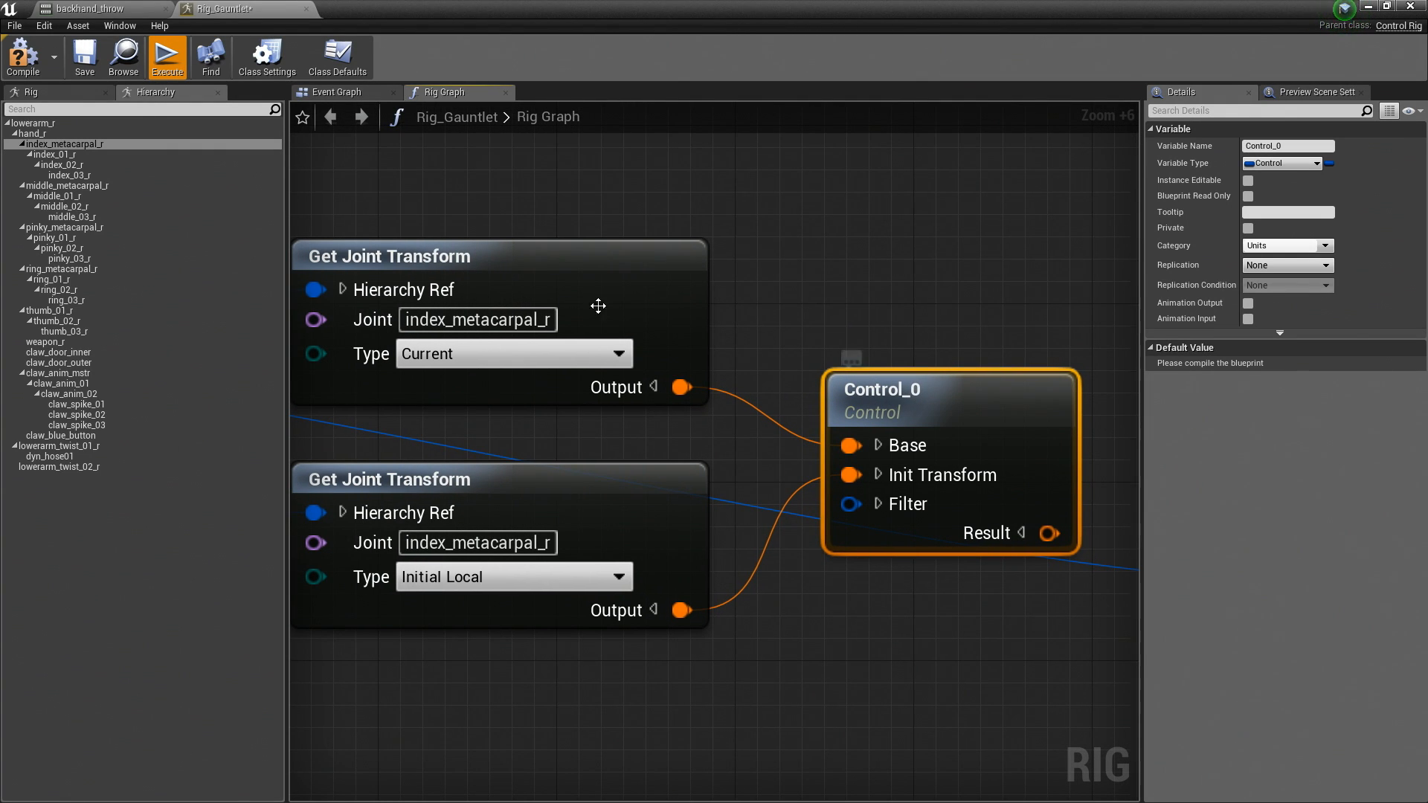
Step: Add a GetRelativeTransform node between the Control node and Apply FK
right_drag(837, 361, 502, 276)
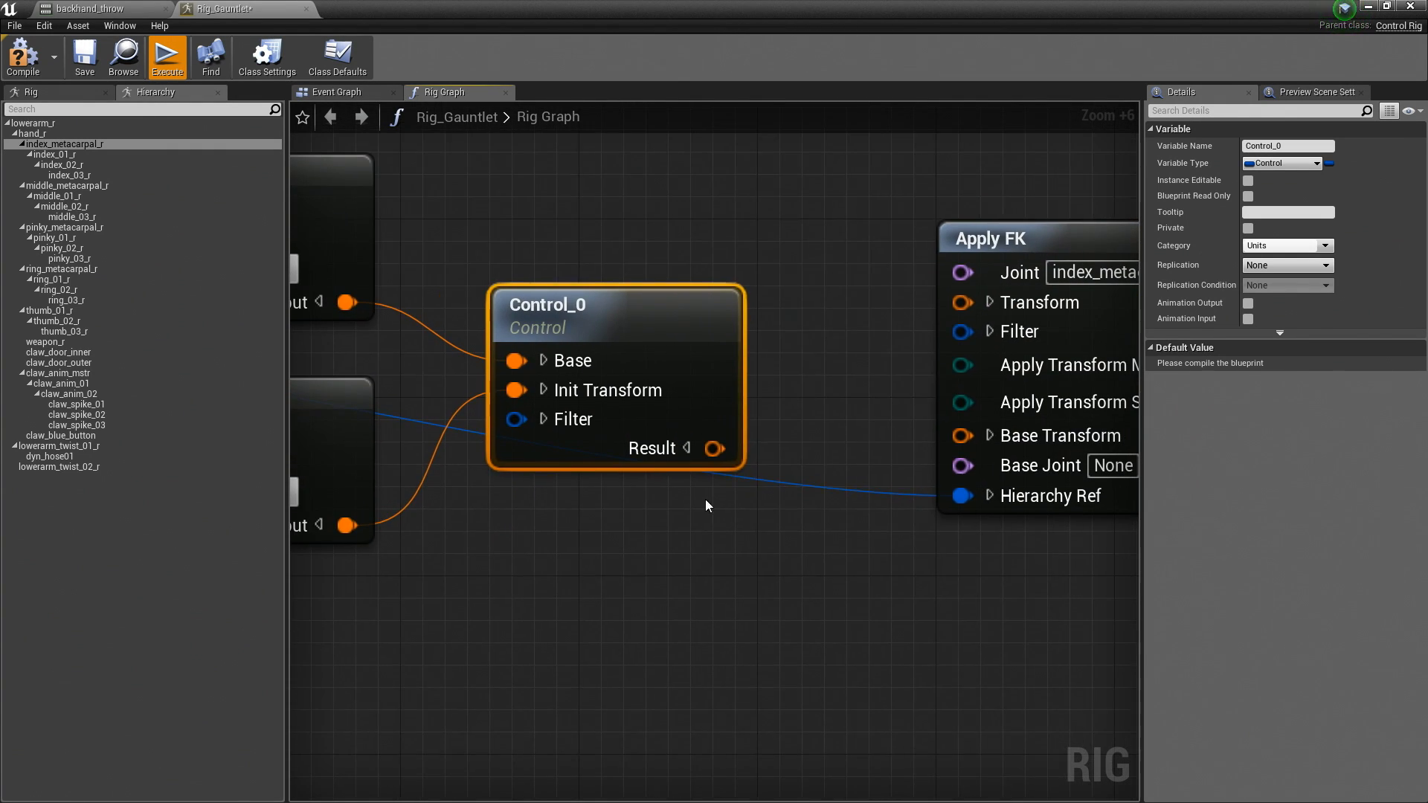
right_click(703, 513)
text(get rel)
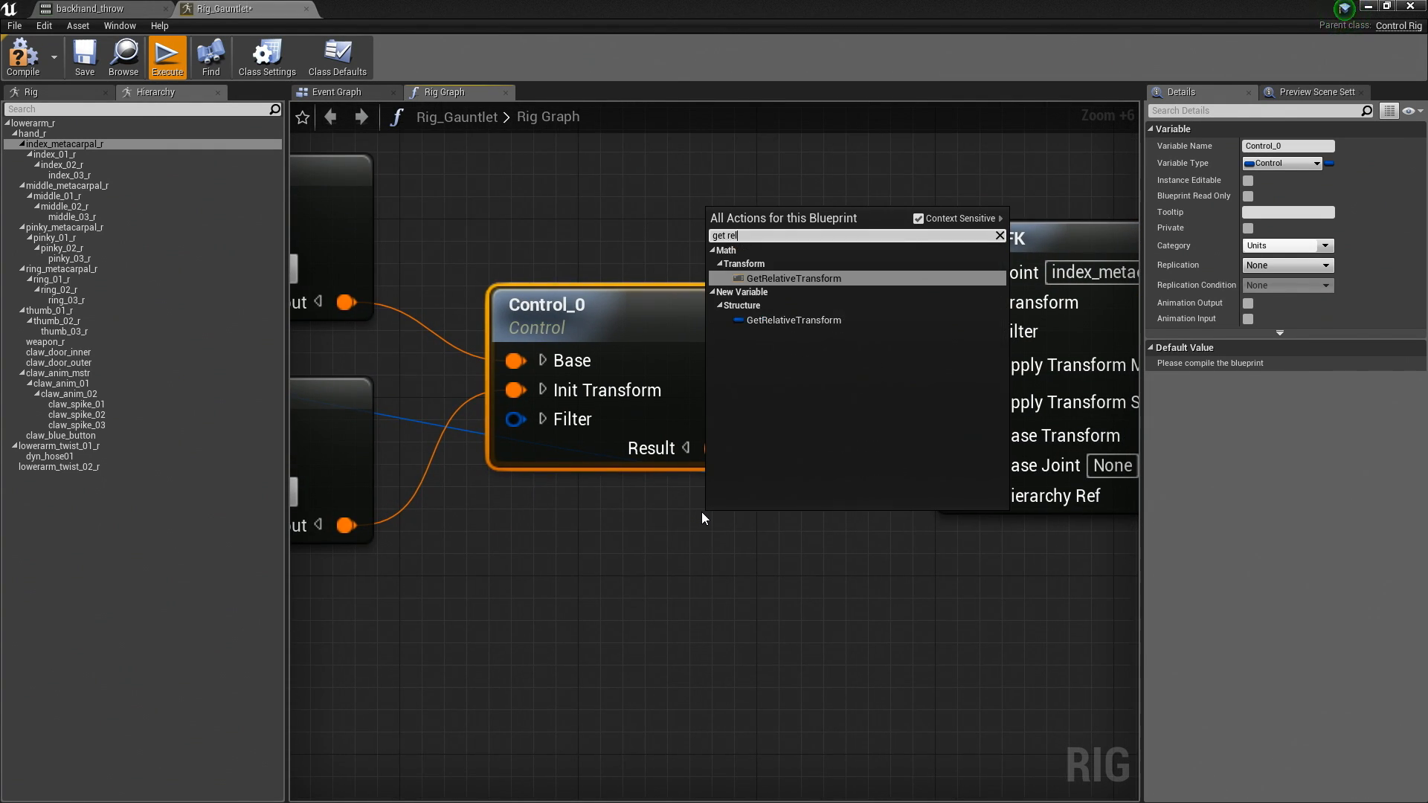
key(Return)
right_drag(1097, 221, 918, 228)
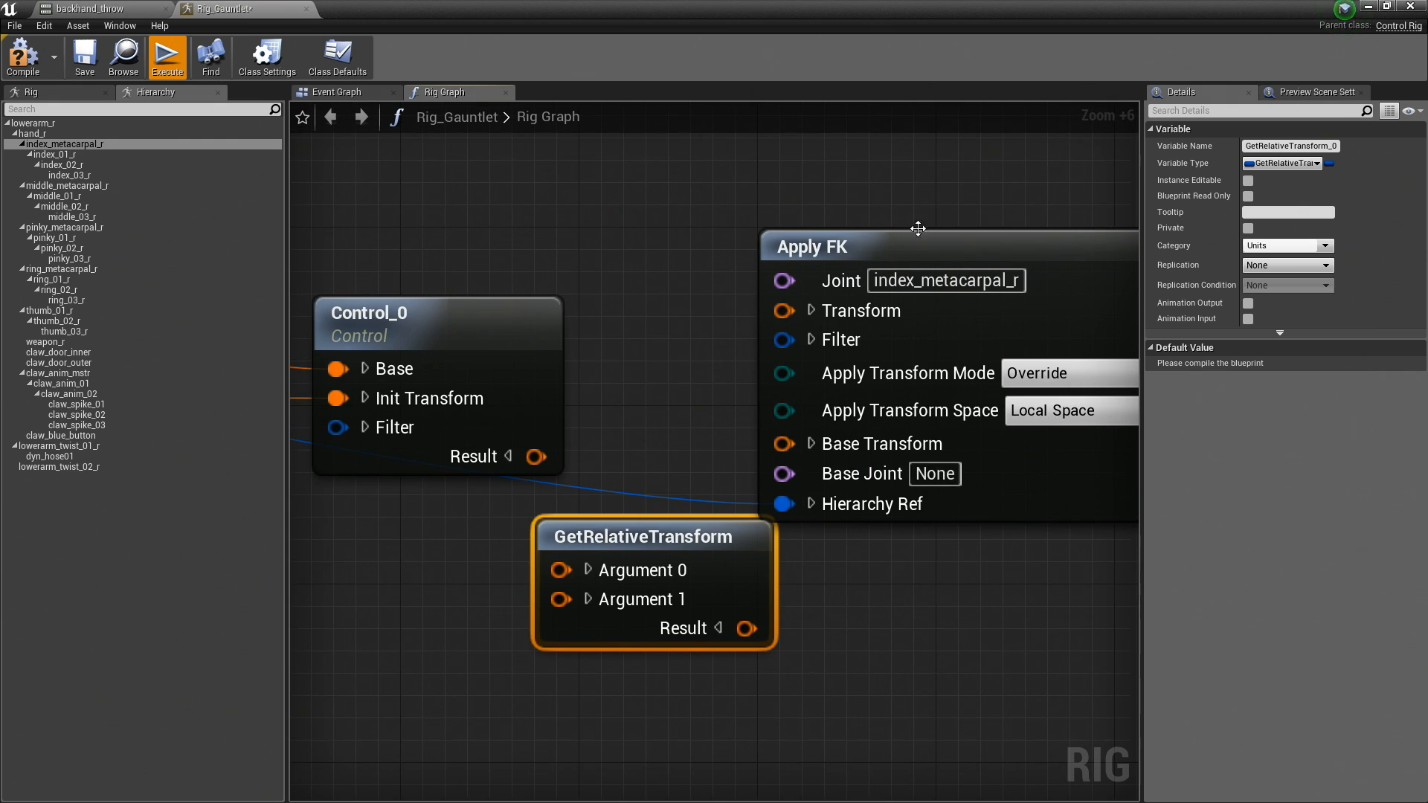
click(922, 246)
Step: Connect the Control's Result to Argument 0 of GetRelativeTransform and the Current joint transform's Output to Argument 1
right_drag(828, 334, 1107, 312)
drag(815, 435, 840, 548)
drag(887, 510, 951, 463)
right_drag(699, 493, 944, 535)
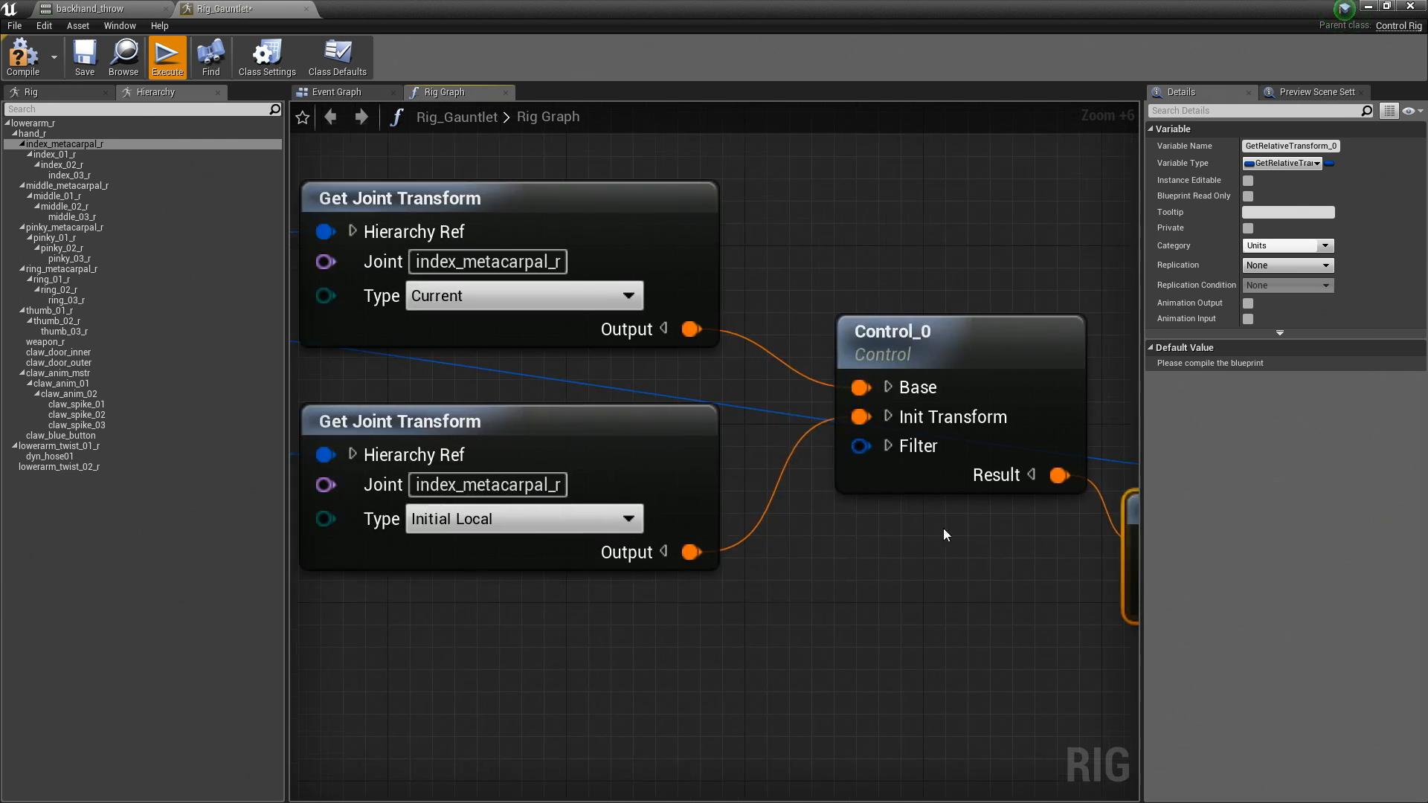
drag(691, 329, 943, 574)
Step: Connect the GetRelativeTransform Result to the Transform input of Apply FK
right_drag(970, 411, 542, 461)
drag(708, 654, 901, 359)
right_drag(891, 365, 817, 365)
Step: Rename the Control node to FingerControl and compile the rig
click(662, 379)
drag(1298, 146, 1211, 148)
text(Fin)
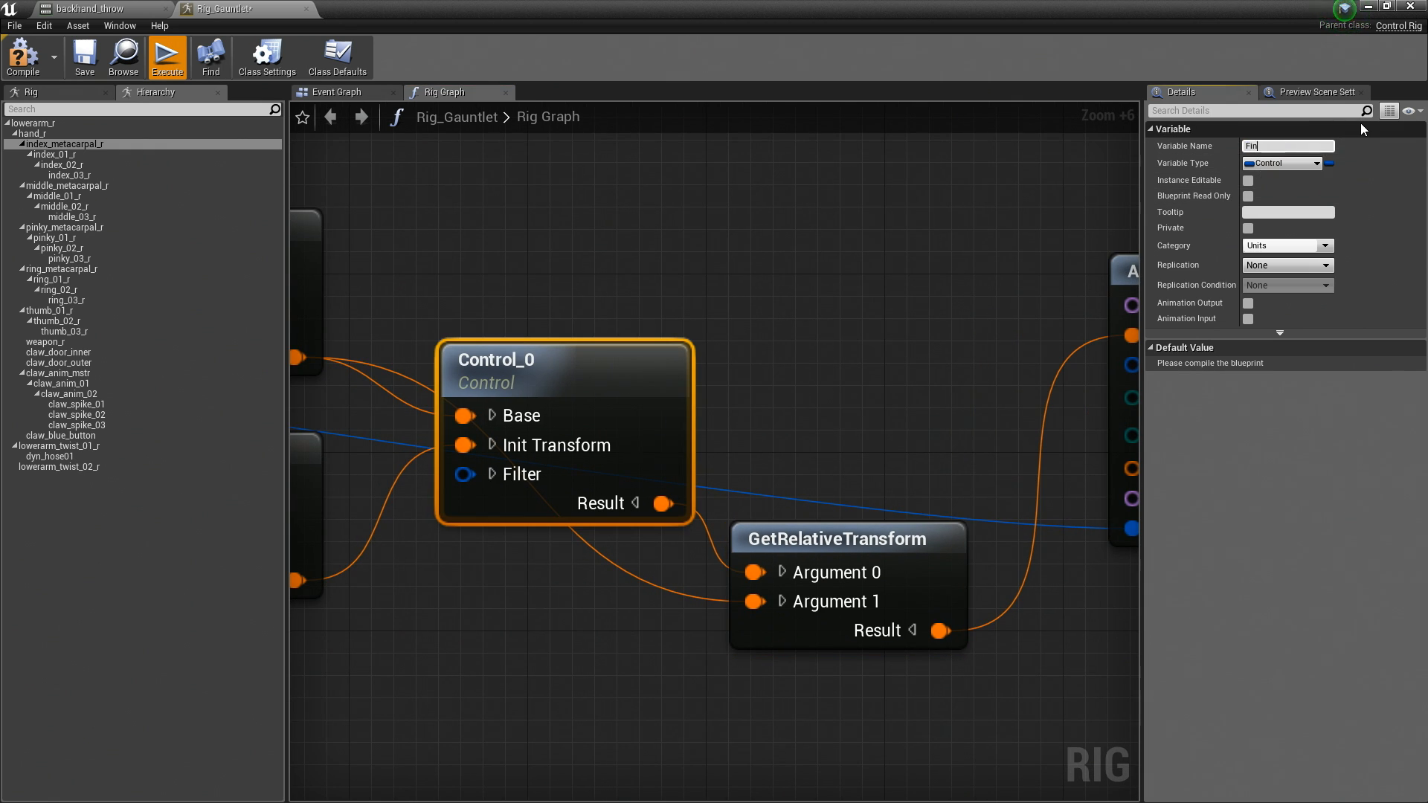
text(gerControl)
key(Return)
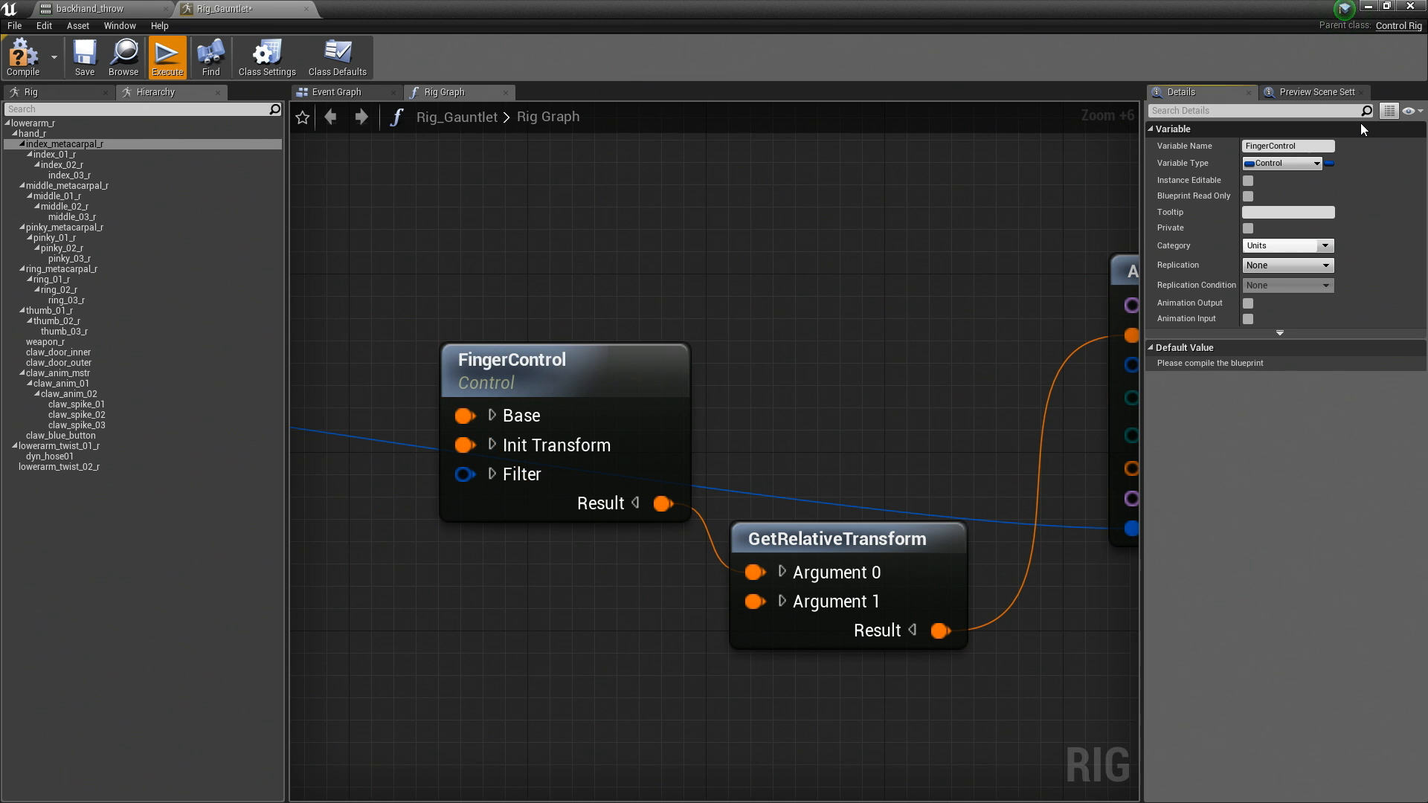
right_drag(1052, 262, 712, 251)
key(F7)
right_drag(433, 288, 890, 275)
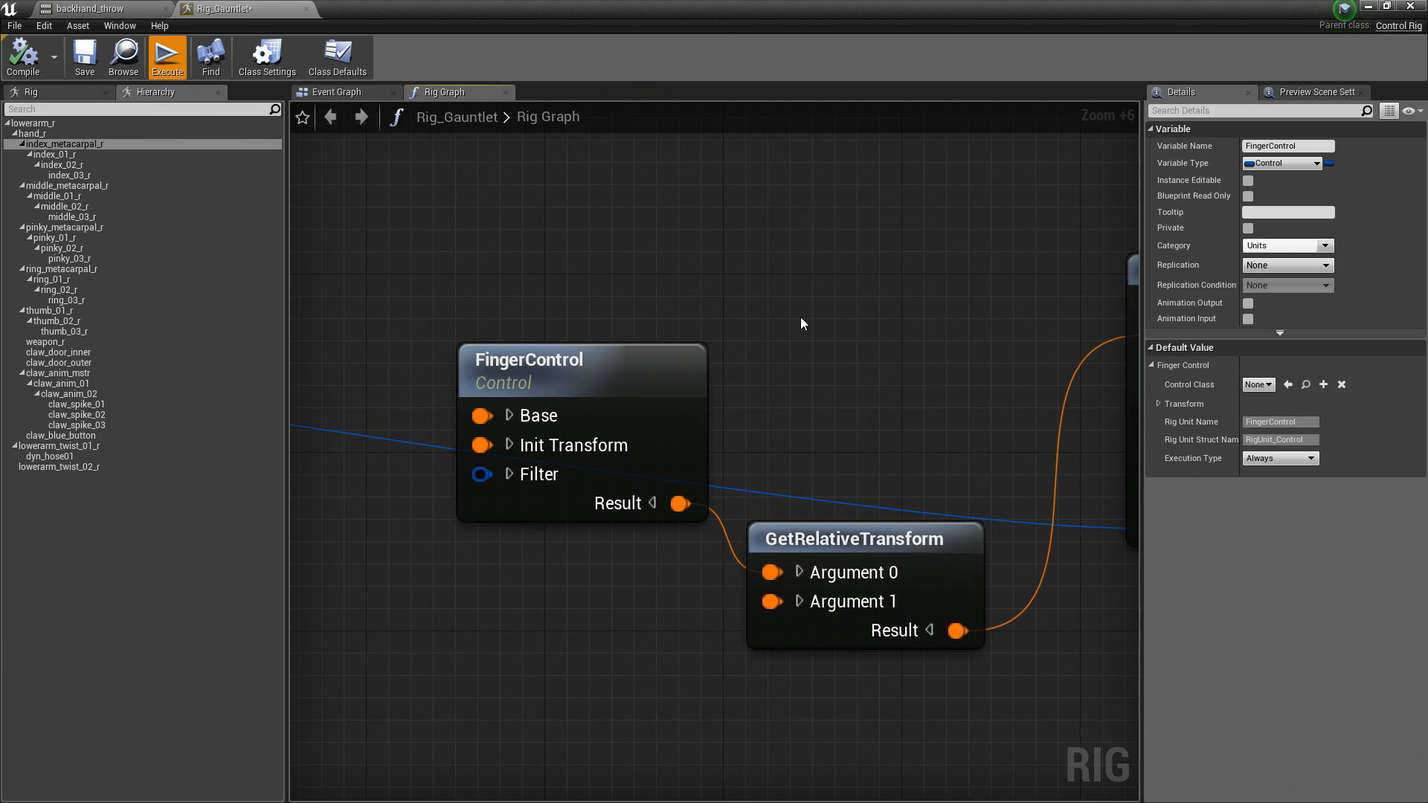
click(708, 363)
mouse_move(824, 361)
mouse_down()
mouse_move(855, 370)
mouse_move(855, 388)
mouse_move(824, 361)
mouse_up()
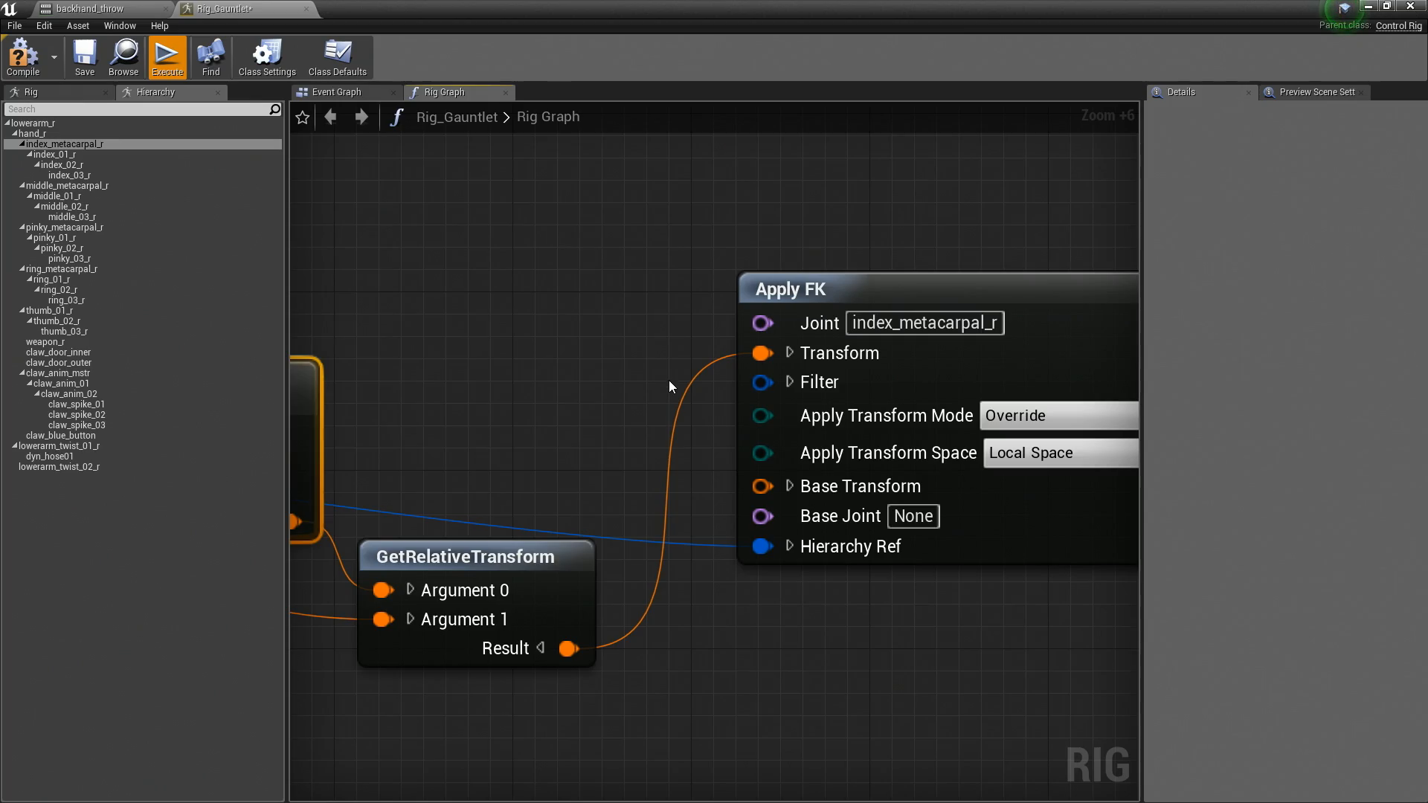
Step: Set the Execution Type of the index_metacarpal_r Apply FK node to In Editing Time and compile the rig
scroll(668, 381, up, 3)
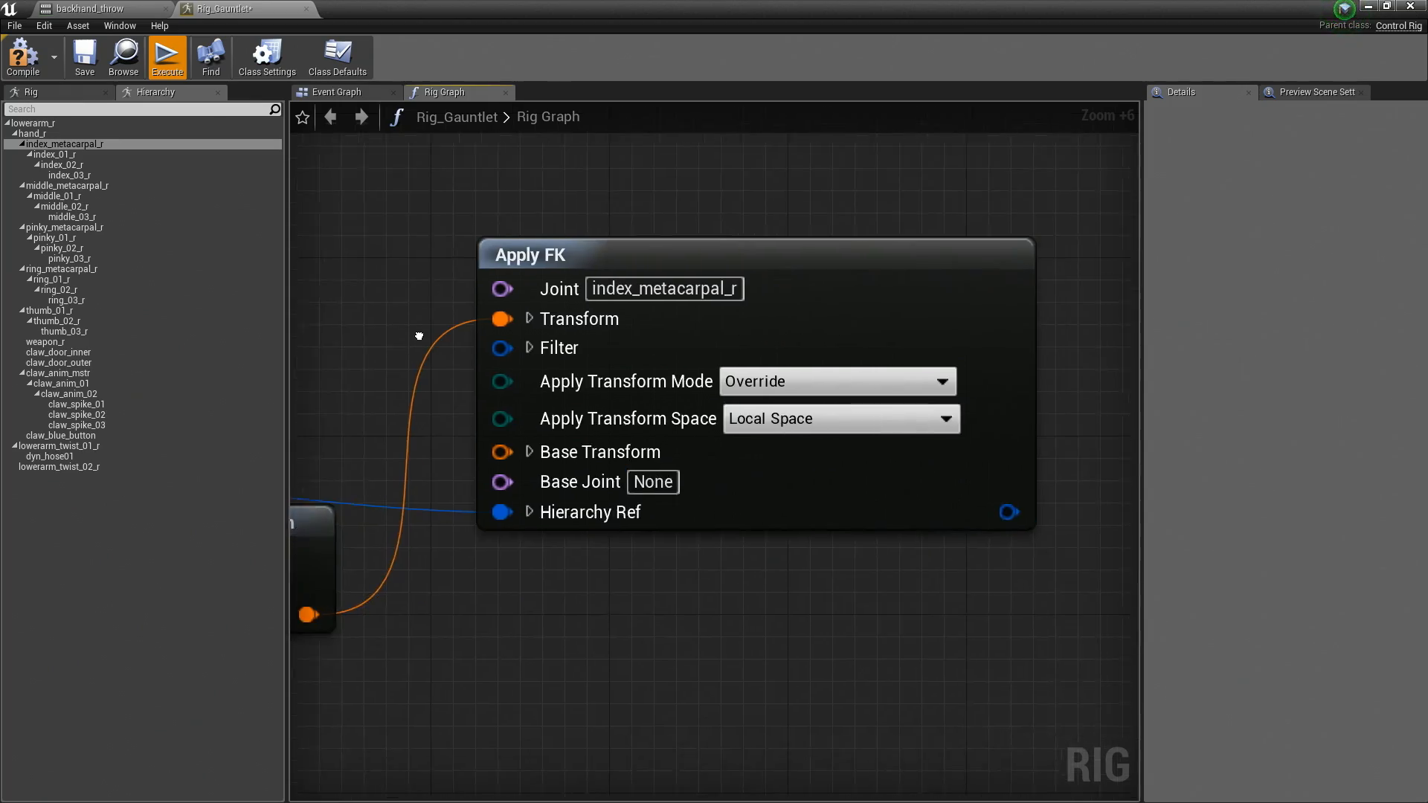
click(774, 263)
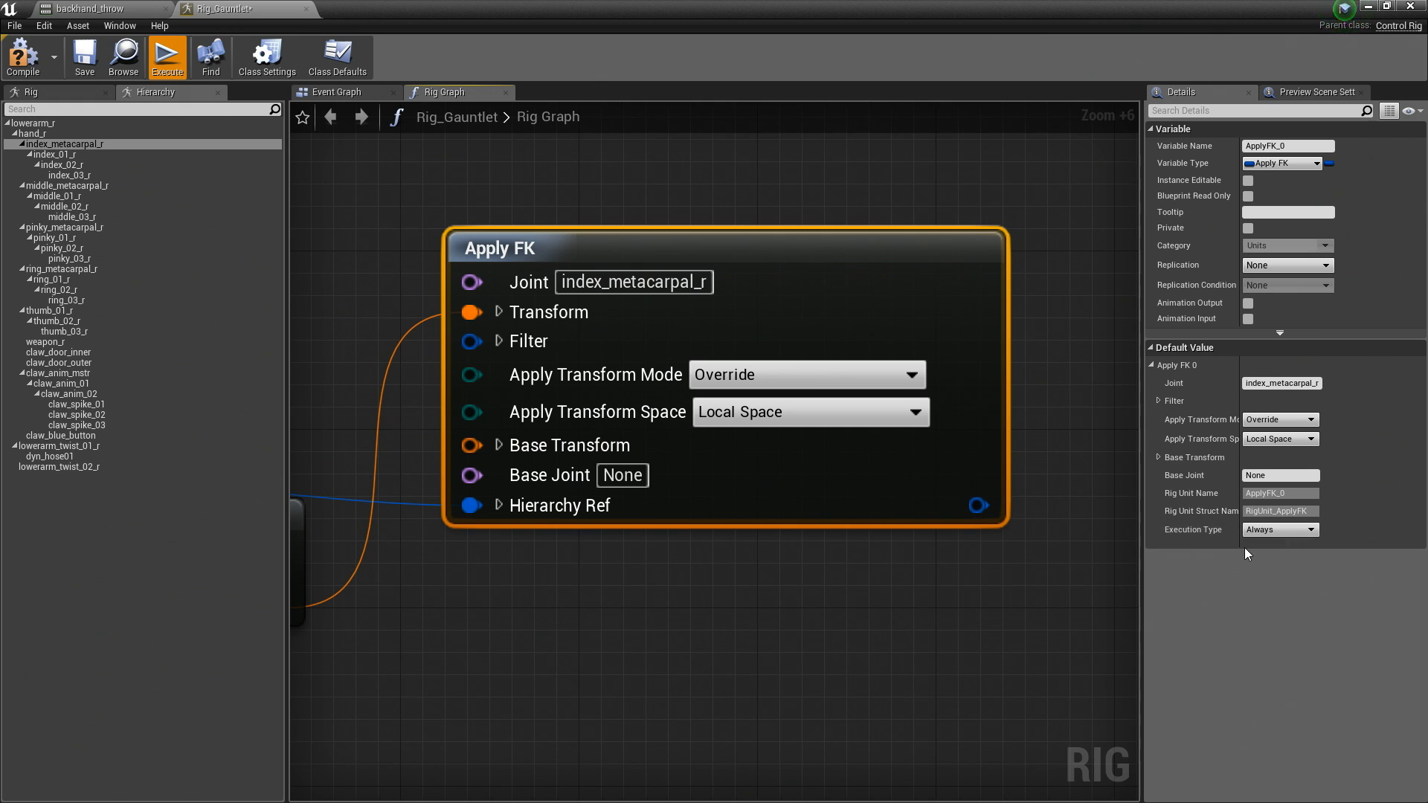
click(1268, 530)
click(1275, 551)
right_drag(830, 654, 734, 660)
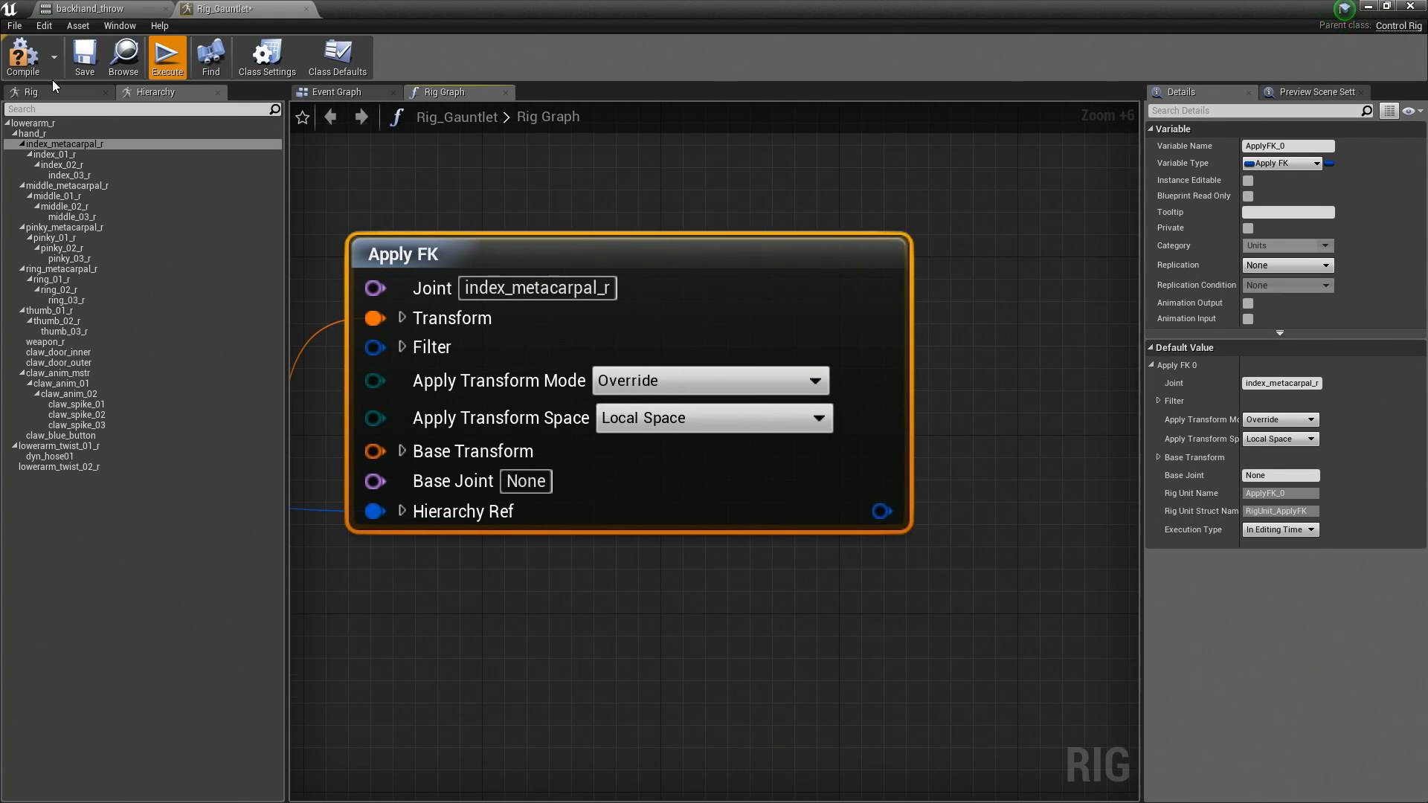
click(23, 58)
Step: Duplicate the Apply FK node and place the copy in the empty space beyond the original
right_drag(436, 279, 717, 275)
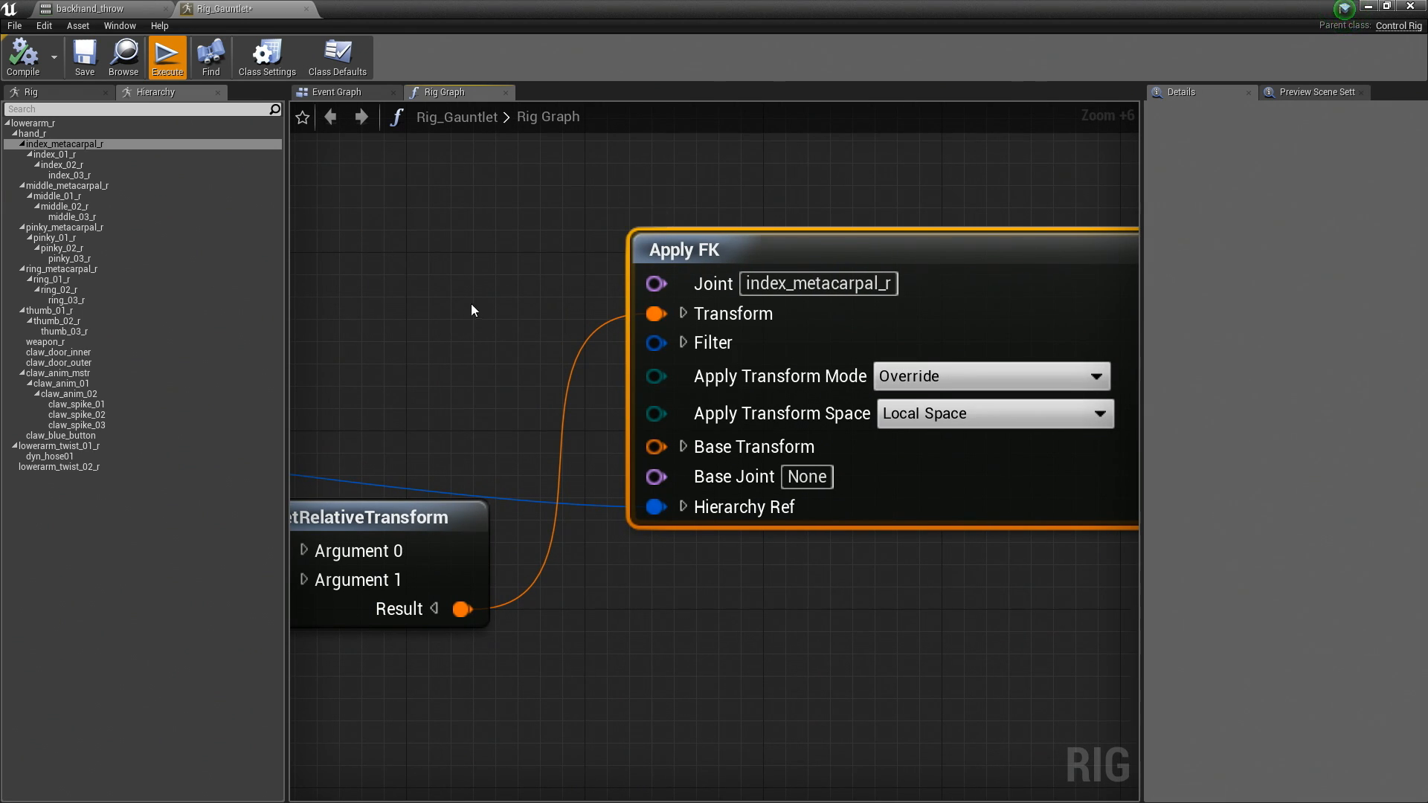
right_drag(471, 303, 543, 299)
click(105, 383)
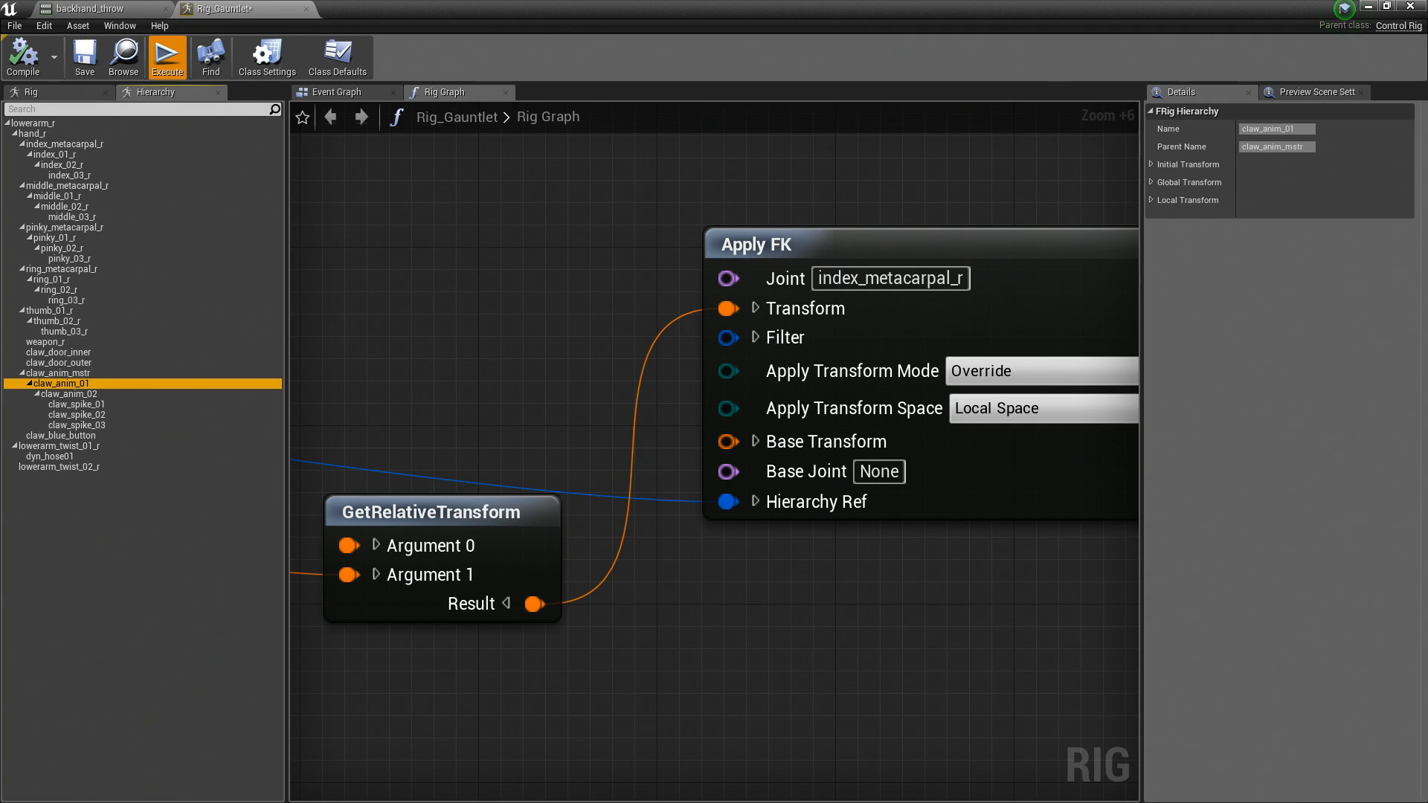
click(868, 642)
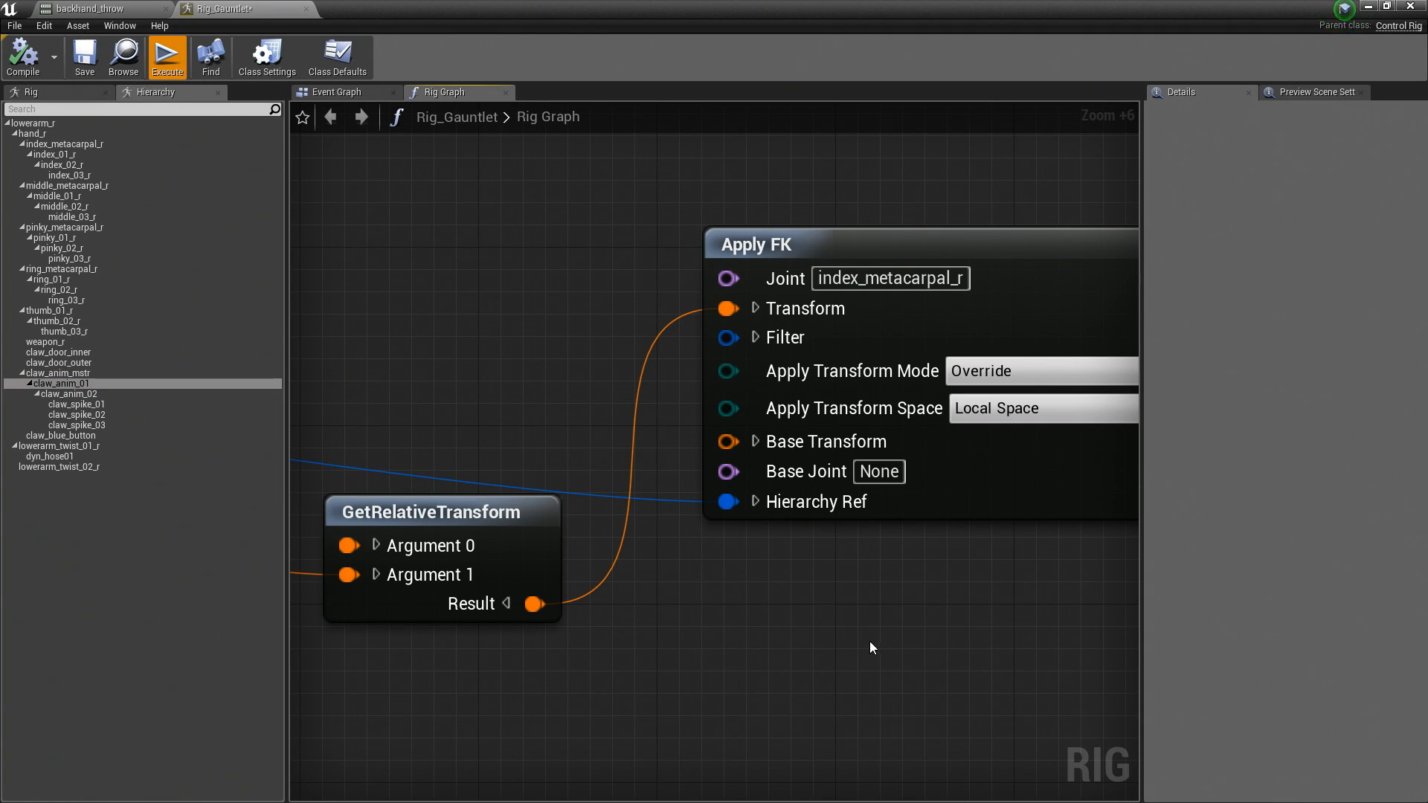
scroll(850, 540, down, 7)
right_drag(831, 555, 563, 479)
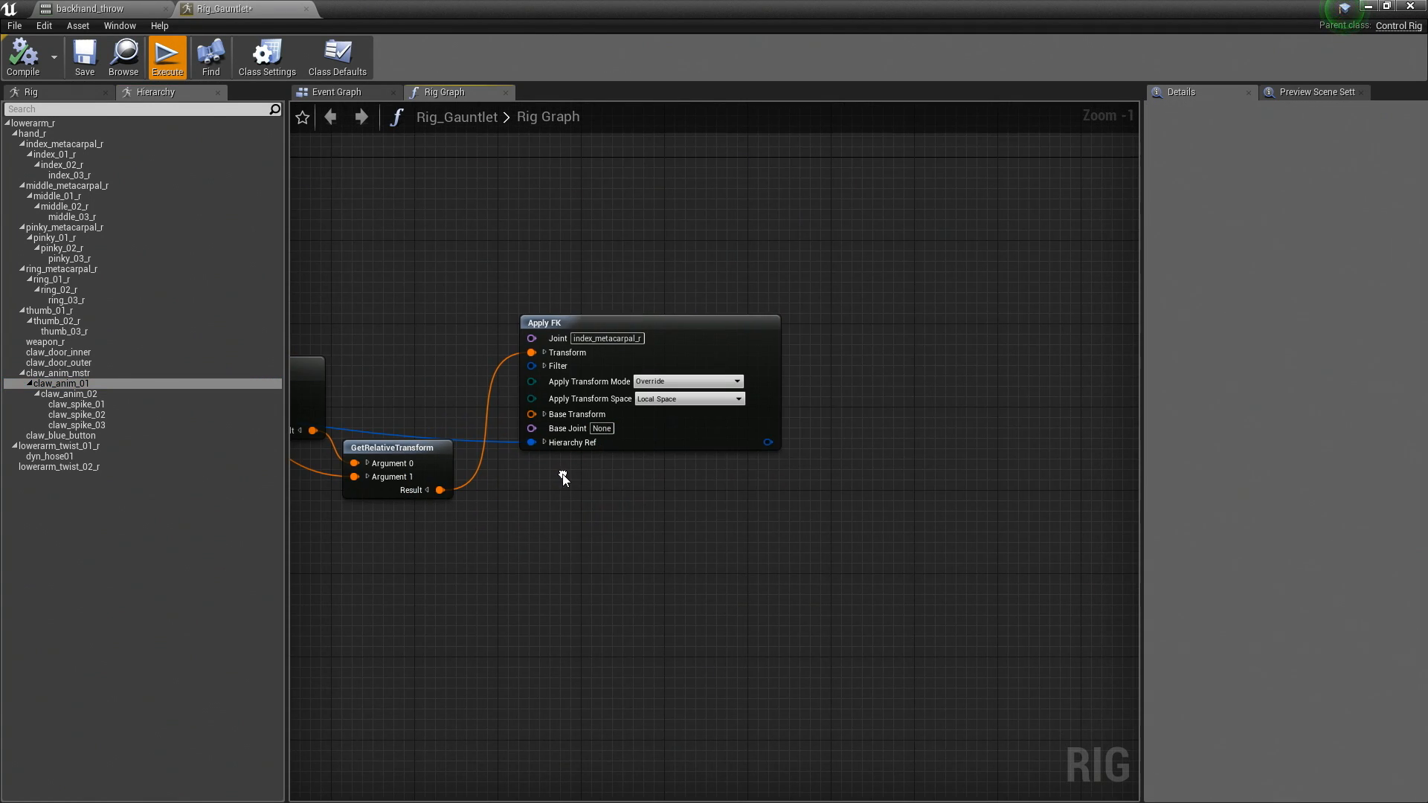
click(730, 353)
right_drag(860, 543, 586, 342)
key(ctrl+w)
scroll(759, 446, up, 5)
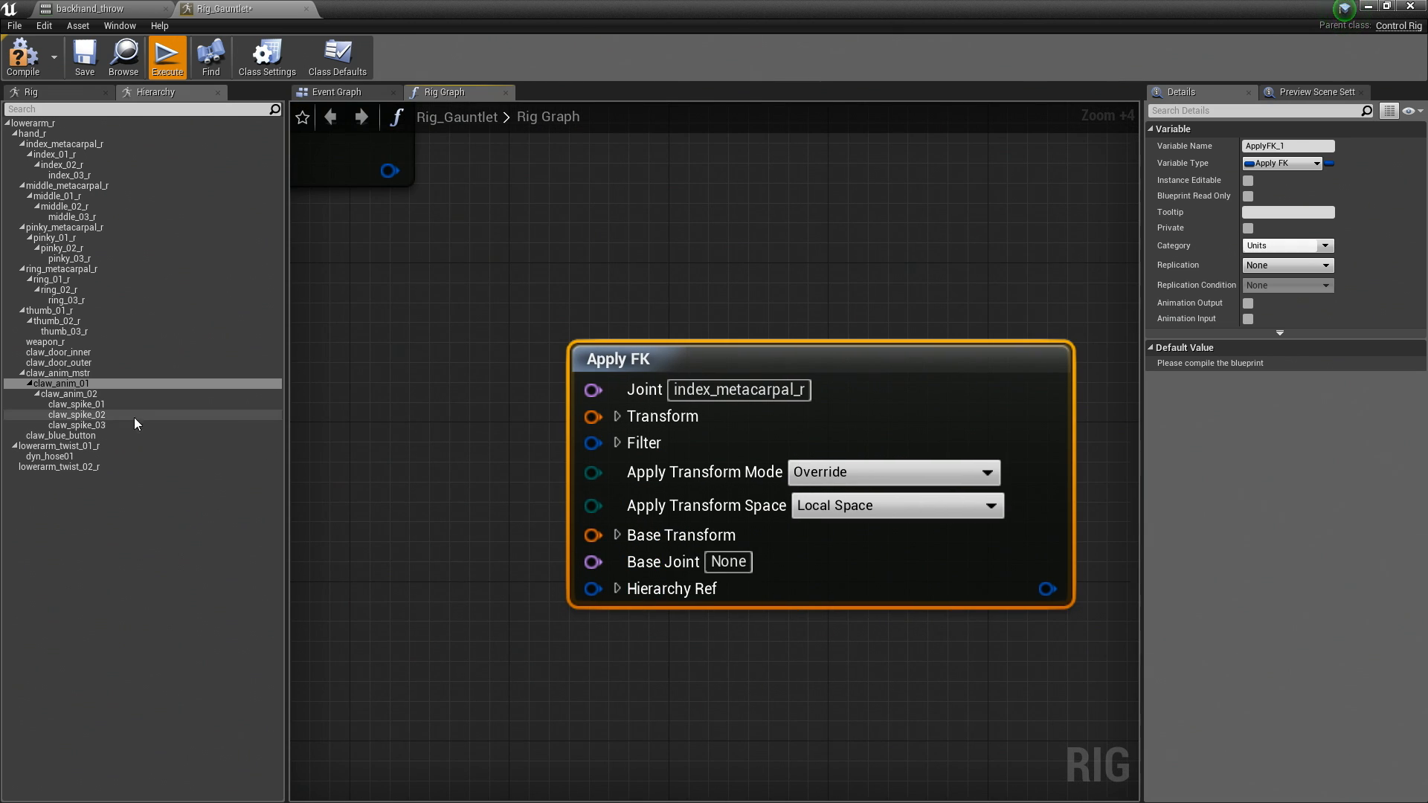
Step: Copy the claw_anim_01 joint name into the duplicated Apply FK node's Joint and set its Apply Transform Mode to Additive
right_click(64, 384)
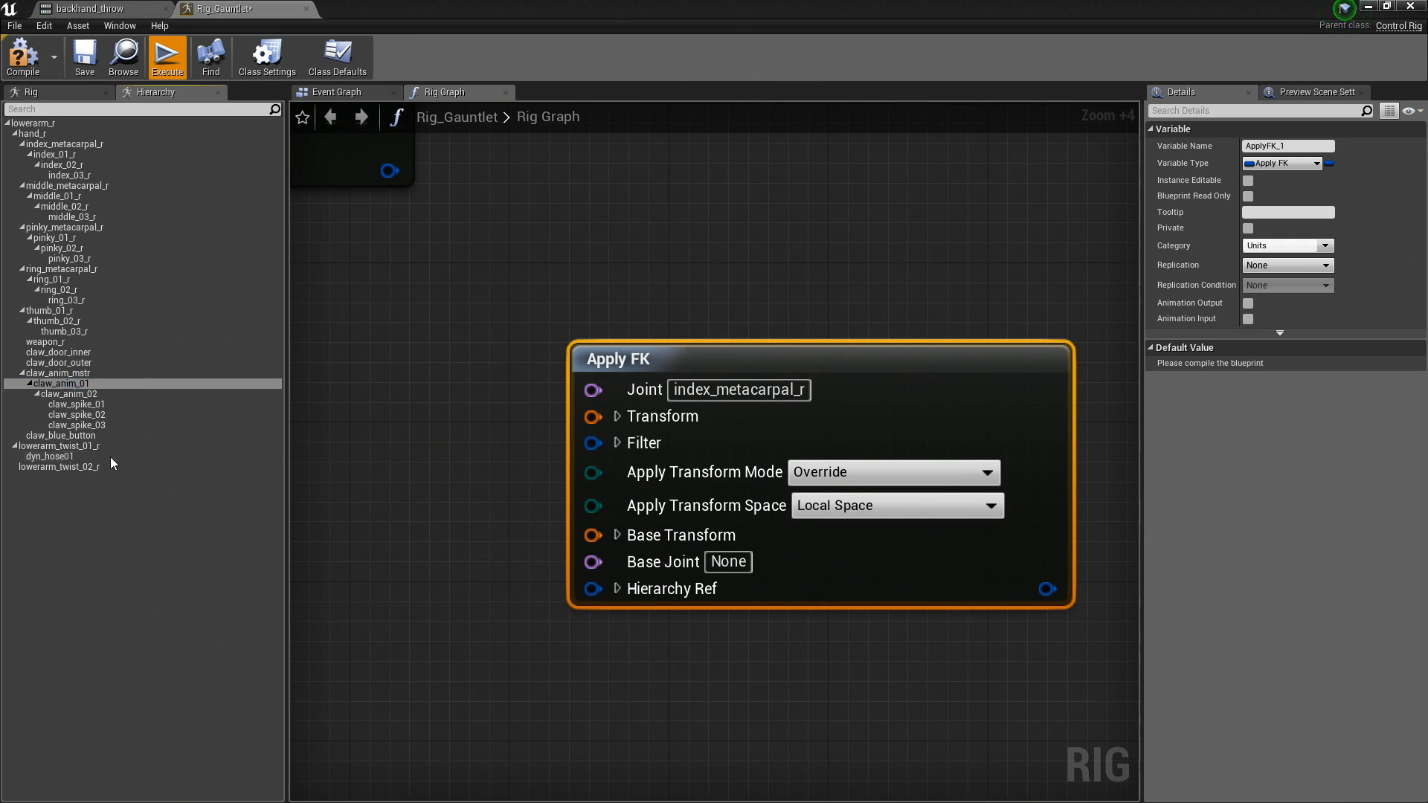
click(110, 457)
key(ctrl+c)
click(749, 392)
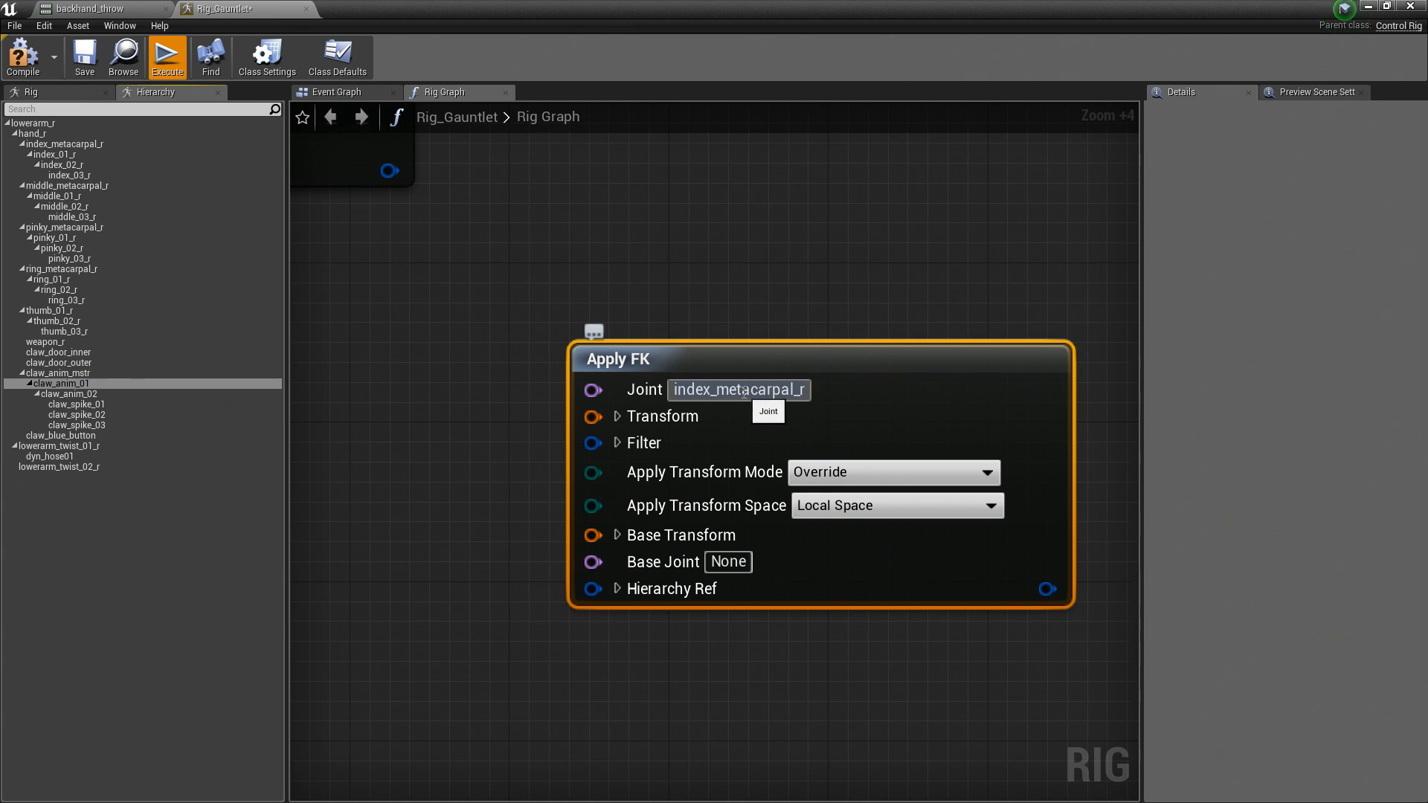
key(ctrl+v)
click(862, 380)
click(885, 472)
click(846, 499)
Step: Connect the first Apply FK's Hierarchy Ref output to the claw_anim_01 Apply FK and expand the latter's Transform input
drag(876, 373, 937, 354)
right_drag(573, 545, 718, 628)
drag(542, 257, 801, 653)
right_drag(673, 560, 500, 537)
drag(863, 438, 924, 416)
right_drag(875, 424, 852, 351)
click(686, 369)
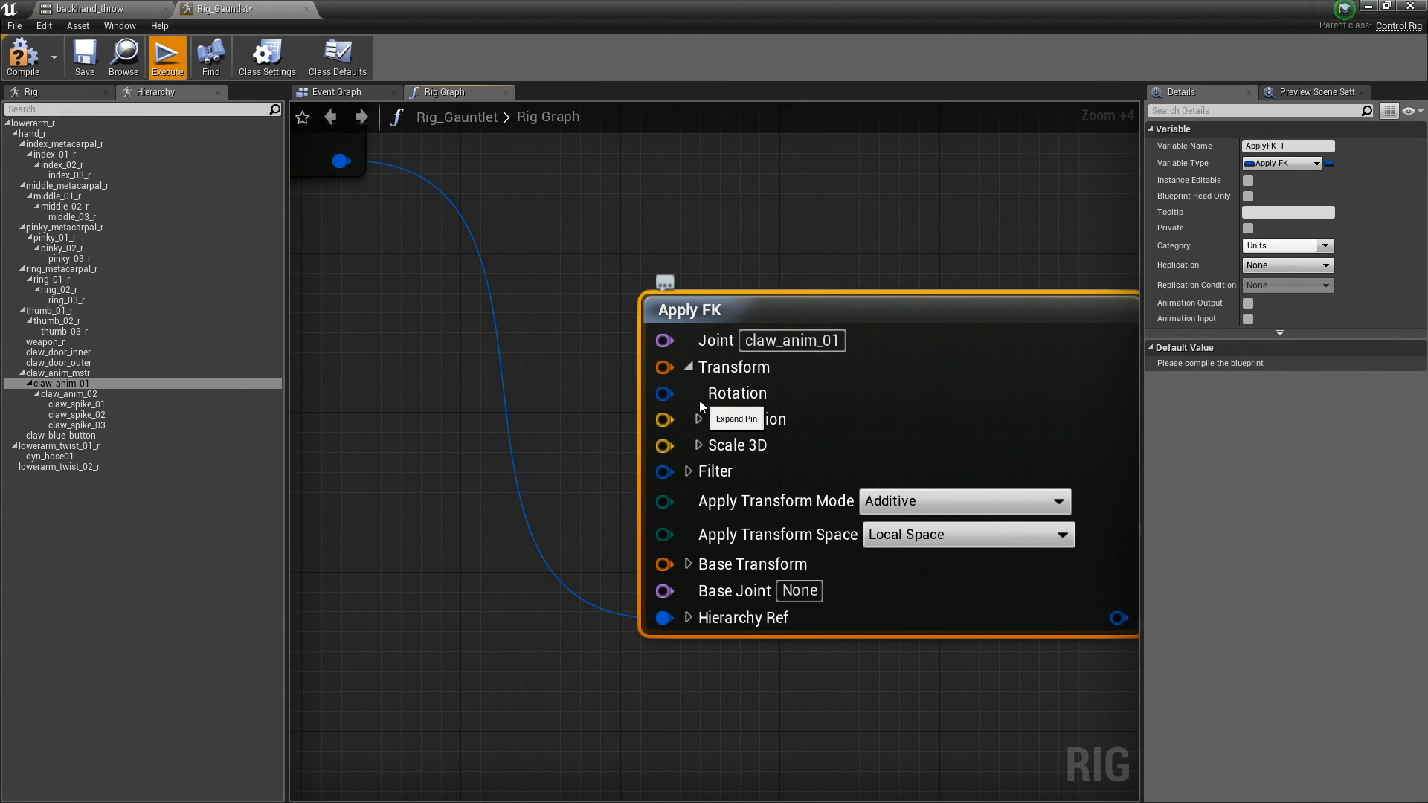
Step: Copy the two index_metacarpal_r Get Joint Transform nodes and paste them below the first Apply FK node
mouse_move(552, 412)
right_down()
mouse_move(627, 406)
mouse_move(571, 391)
right_up()
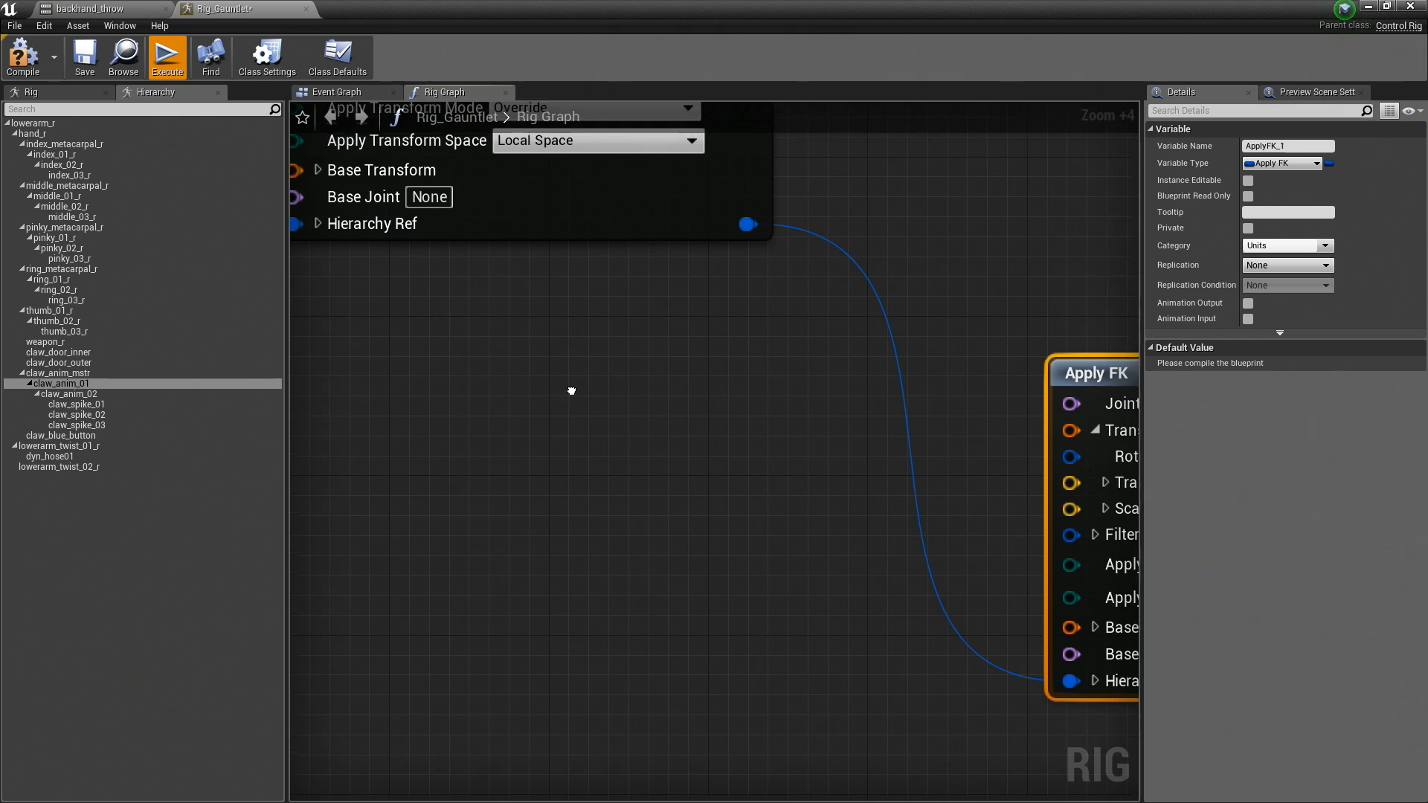
scroll(758, 409, down, 8)
scroll(632, 414, up, 5)
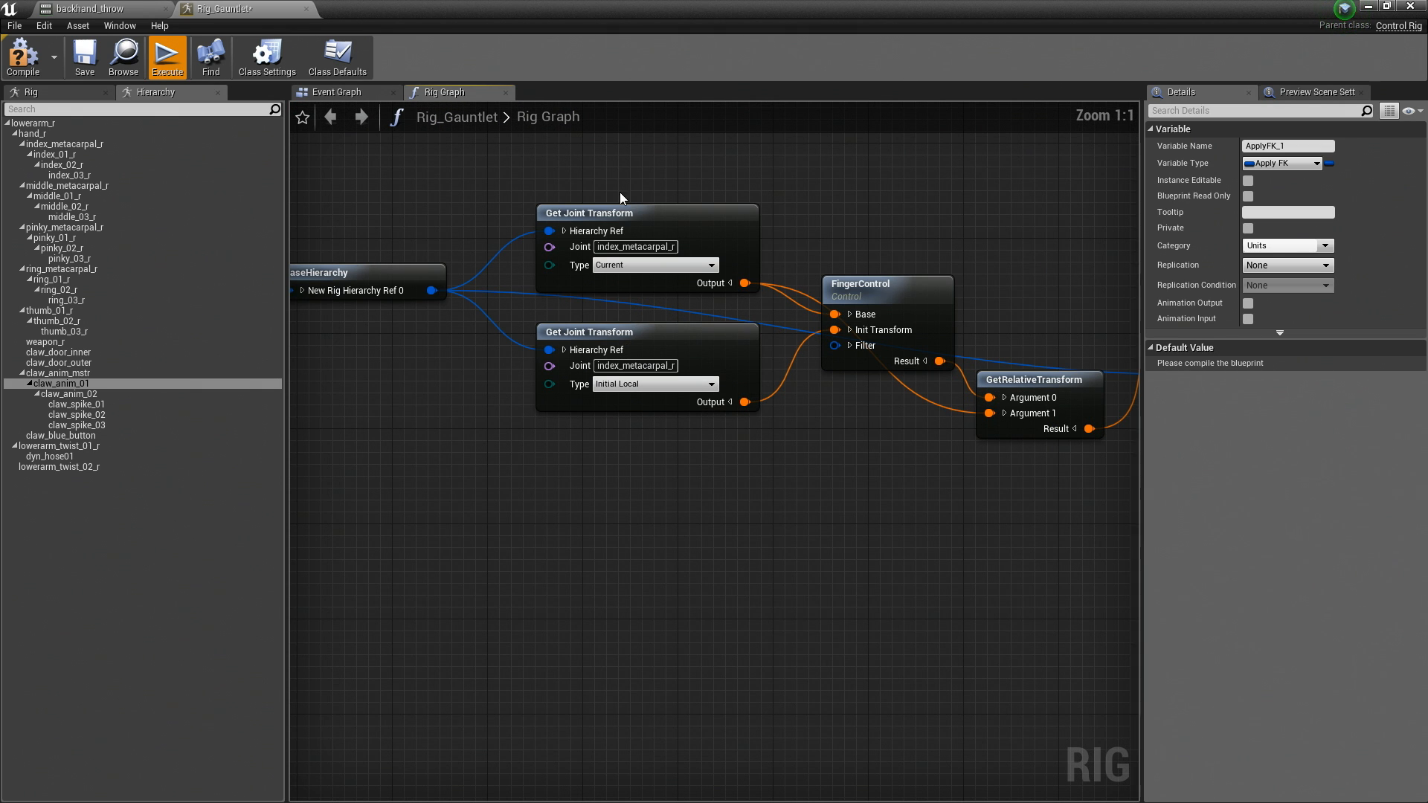
drag(611, 196, 658, 422)
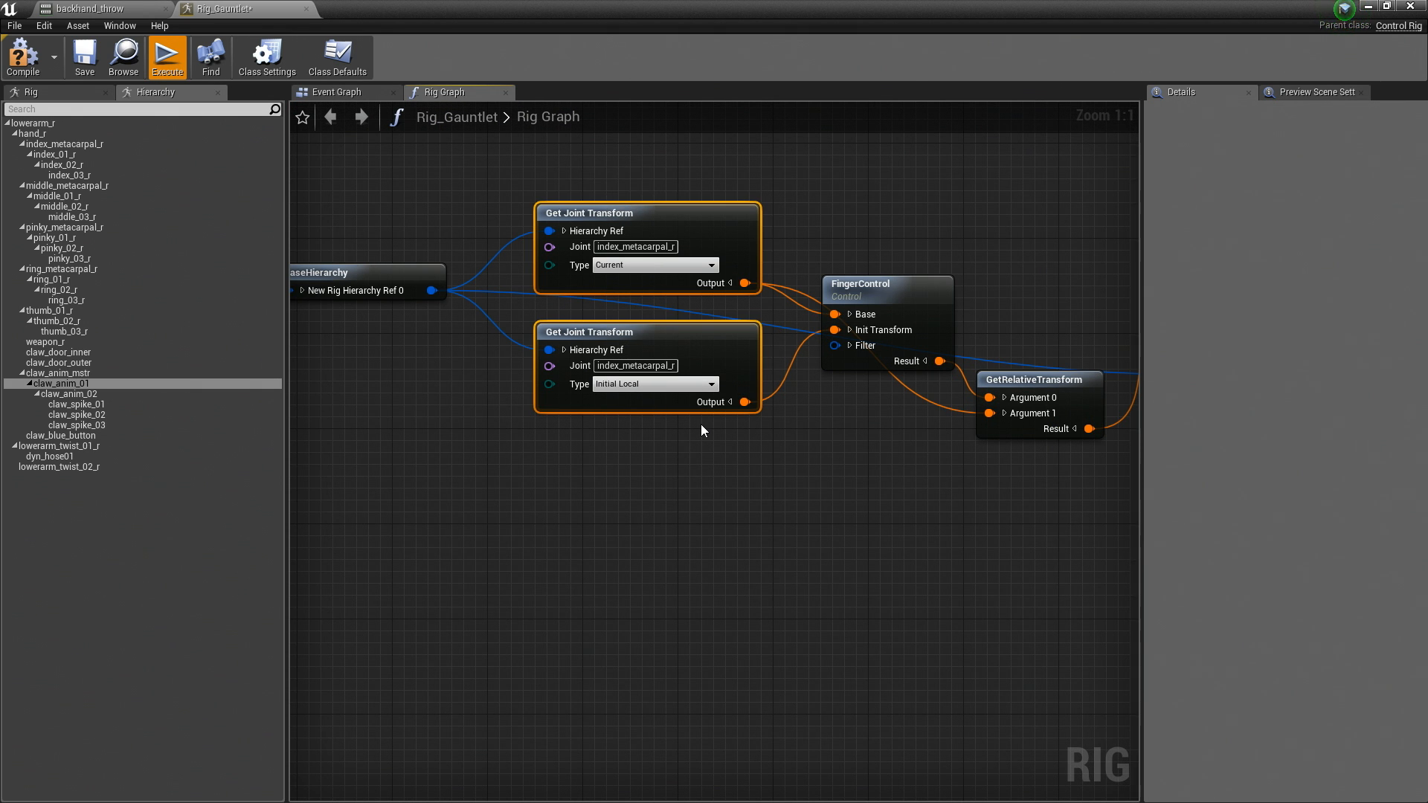
right_drag(897, 566, 463, 411)
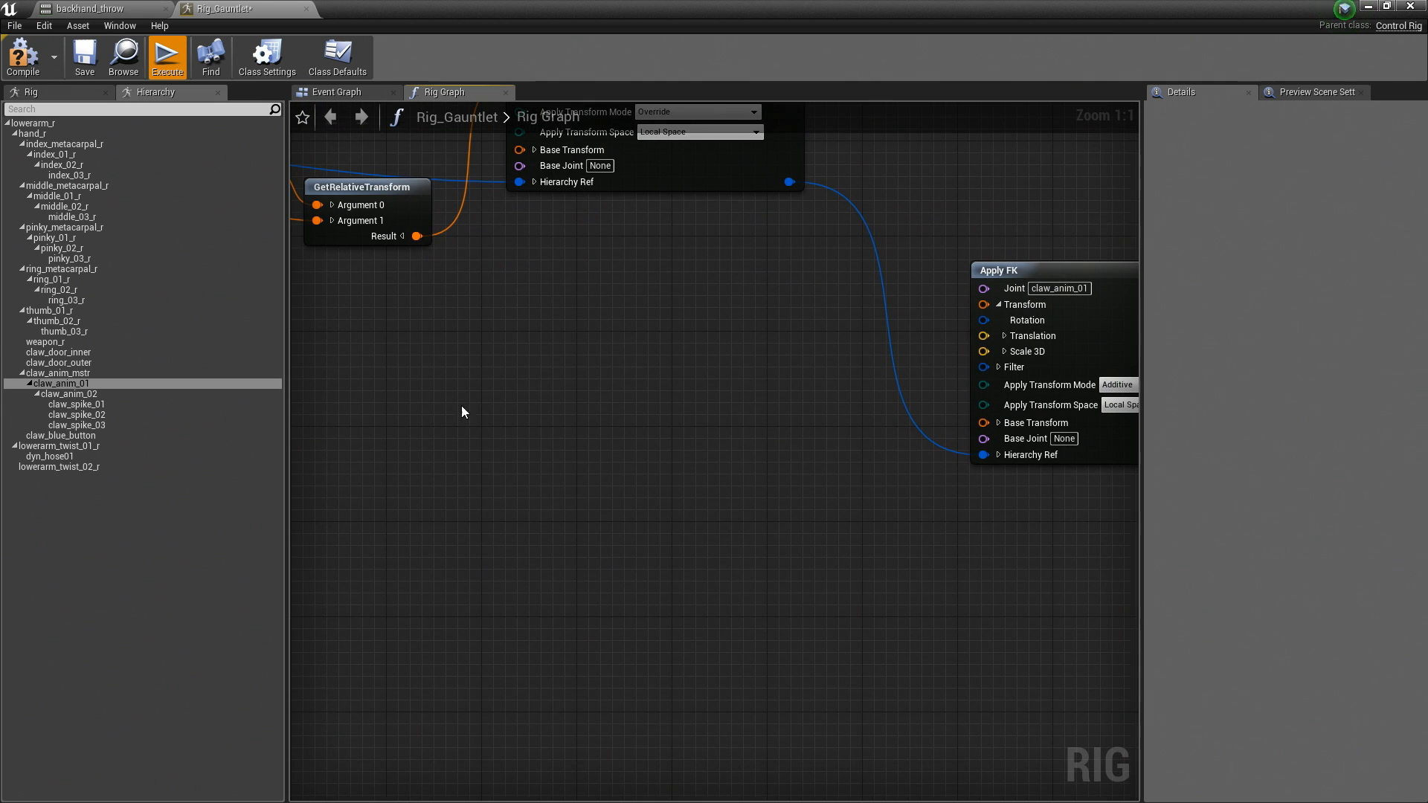
key(ctrl+v)
drag(750, 337, 833, 291)
right_drag(871, 313, 532, 361)
Step: Move the claw_anim_01 Apply FK farther away and set the copied Current Get Joint Transform to Current Local
click(854, 332)
drag(854, 337, 998, 335)
right_drag(446, 400, 634, 408)
click(628, 392)
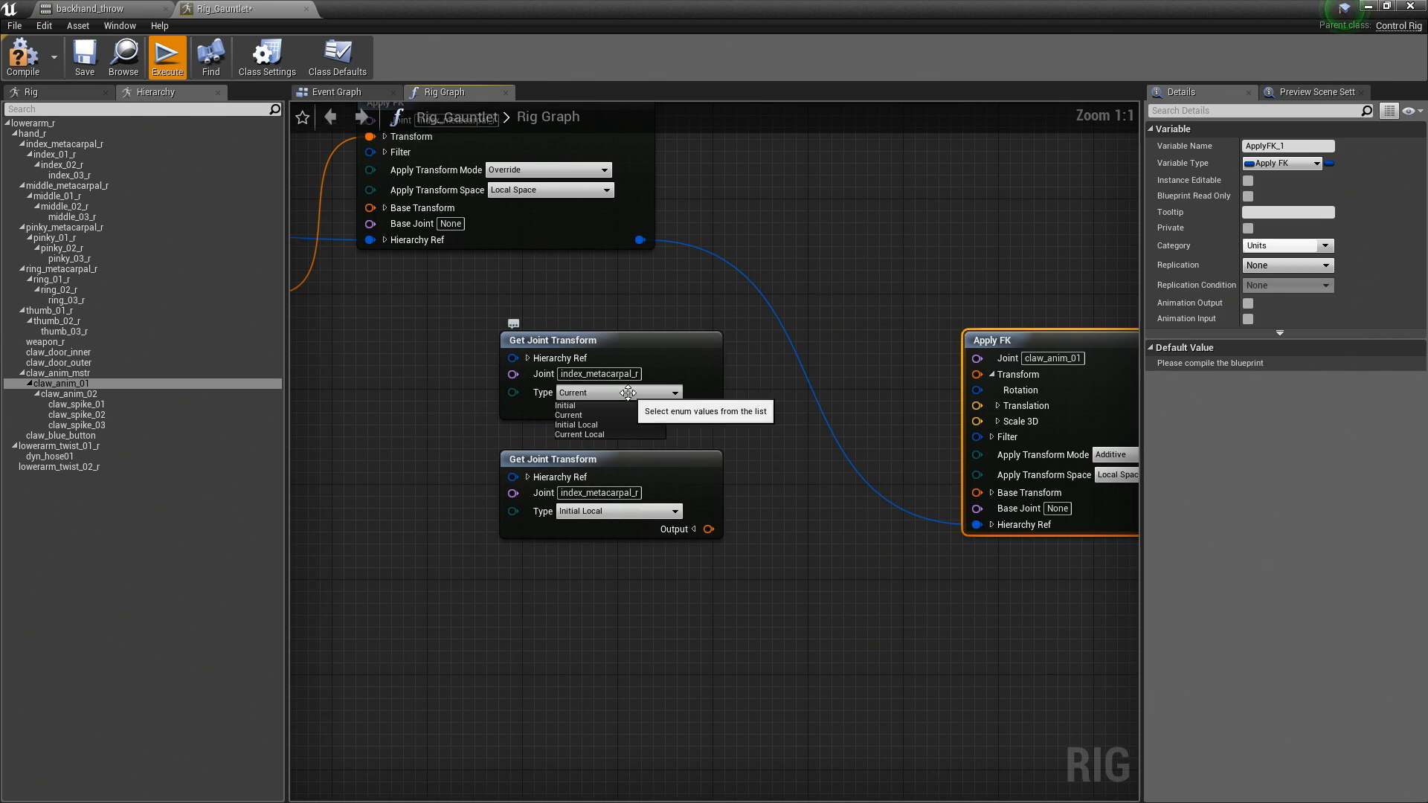
click(605, 435)
right_drag(650, 442, 648, 400)
click(649, 463)
Step: Connect the first Apply FK's Hierarchy Ref output to the Hierarchy Ref inputs of both copied Get Joint Transform nodes
right_drag(621, 237, 707, 369)
scroll(706, 368, up, 3)
drag(739, 311, 567, 488)
right_drag(757, 394, 822, 336)
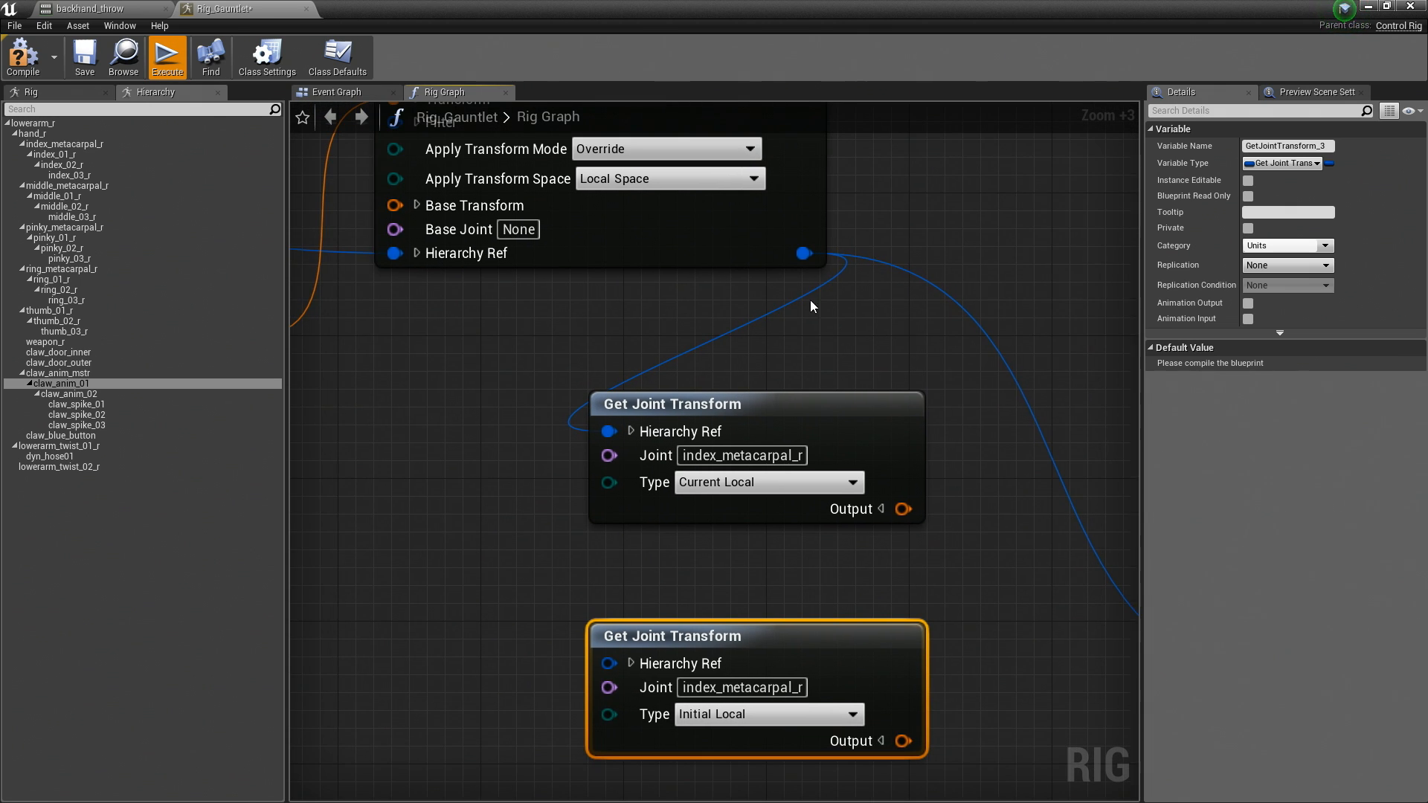
drag(804, 255, 609, 662)
Step: Expand the Output of both copied Get Joint Transform nodes and move the claw_anim_01 Apply FK away to make room
right_drag(917, 609, 690, 377)
click(665, 294)
click(661, 290)
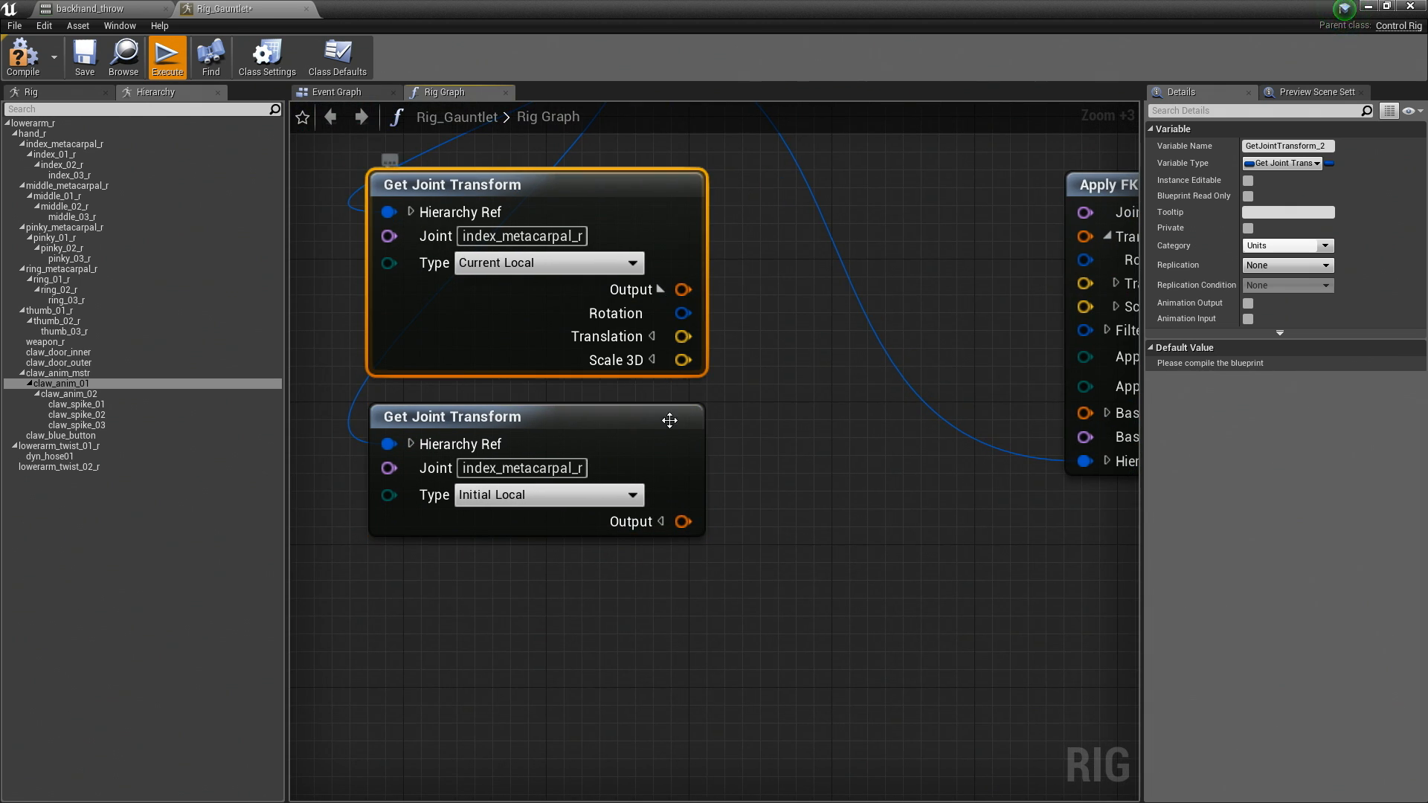
click(662, 521)
right_drag(915, 312, 682, 425)
drag(930, 298, 1095, 359)
right_drag(576, 361, 840, 338)
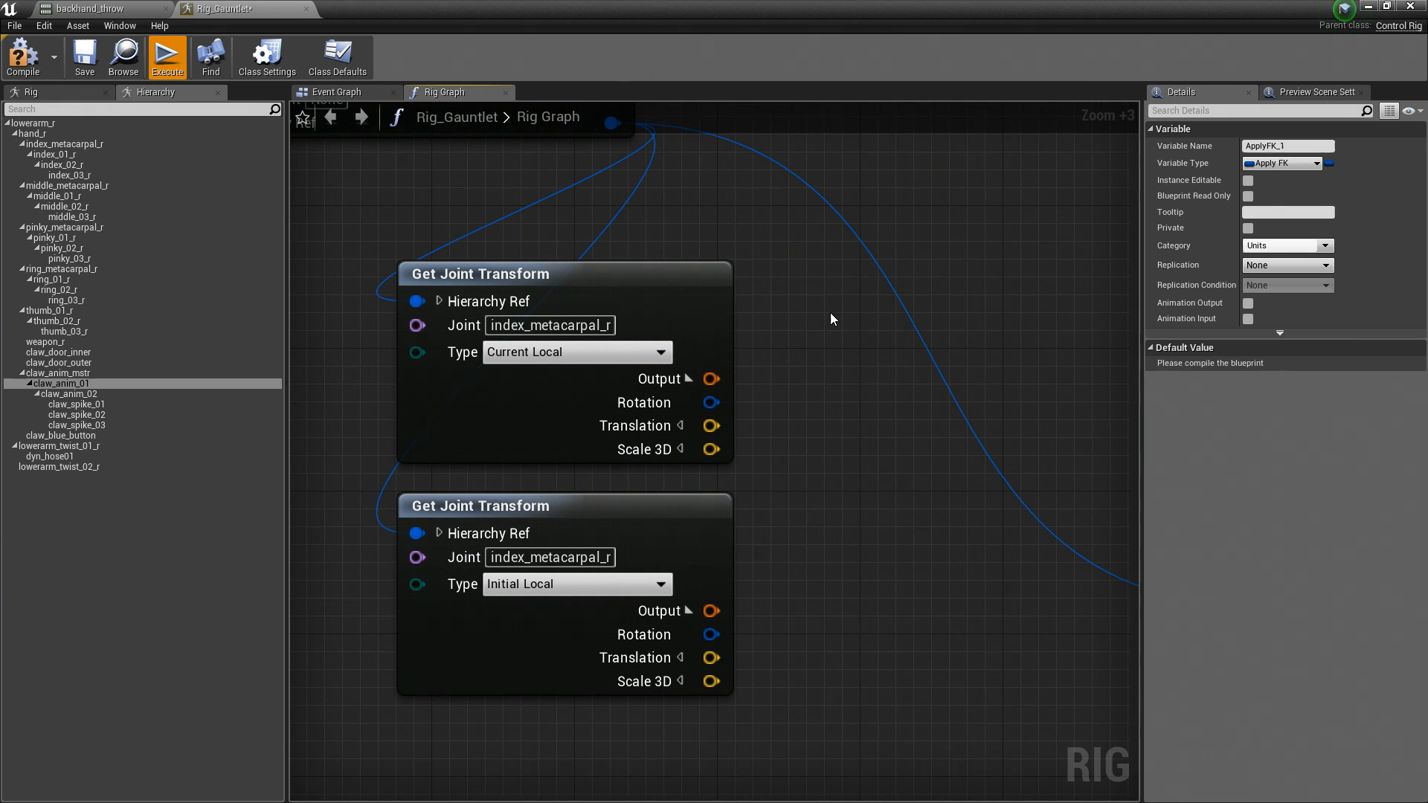
right_drag(827, 498, 742, 484)
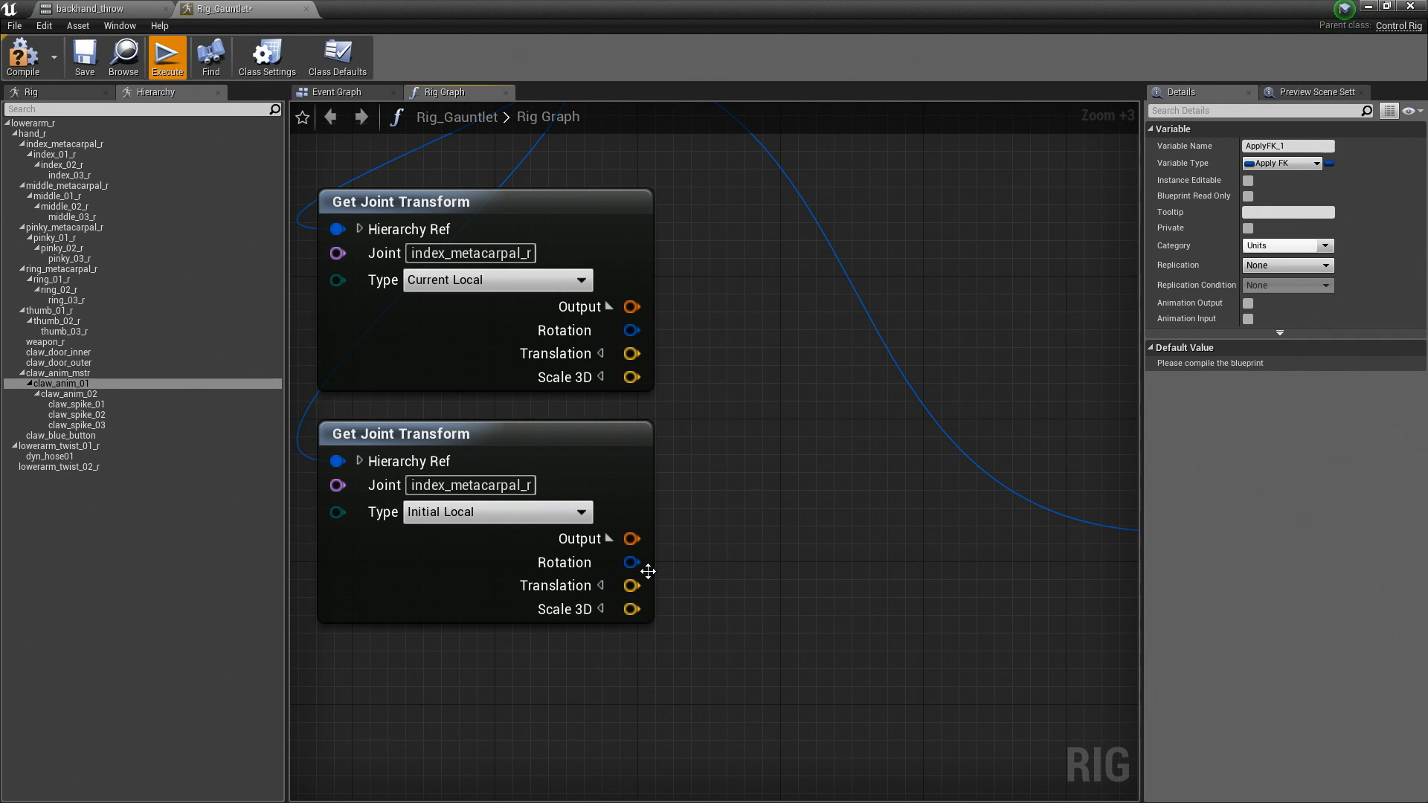
Step: Add an Inverse(Quaternion) node fed by the Rotation output of the Initial Local Get Joint Transform copy
drag(631, 562, 698, 554)
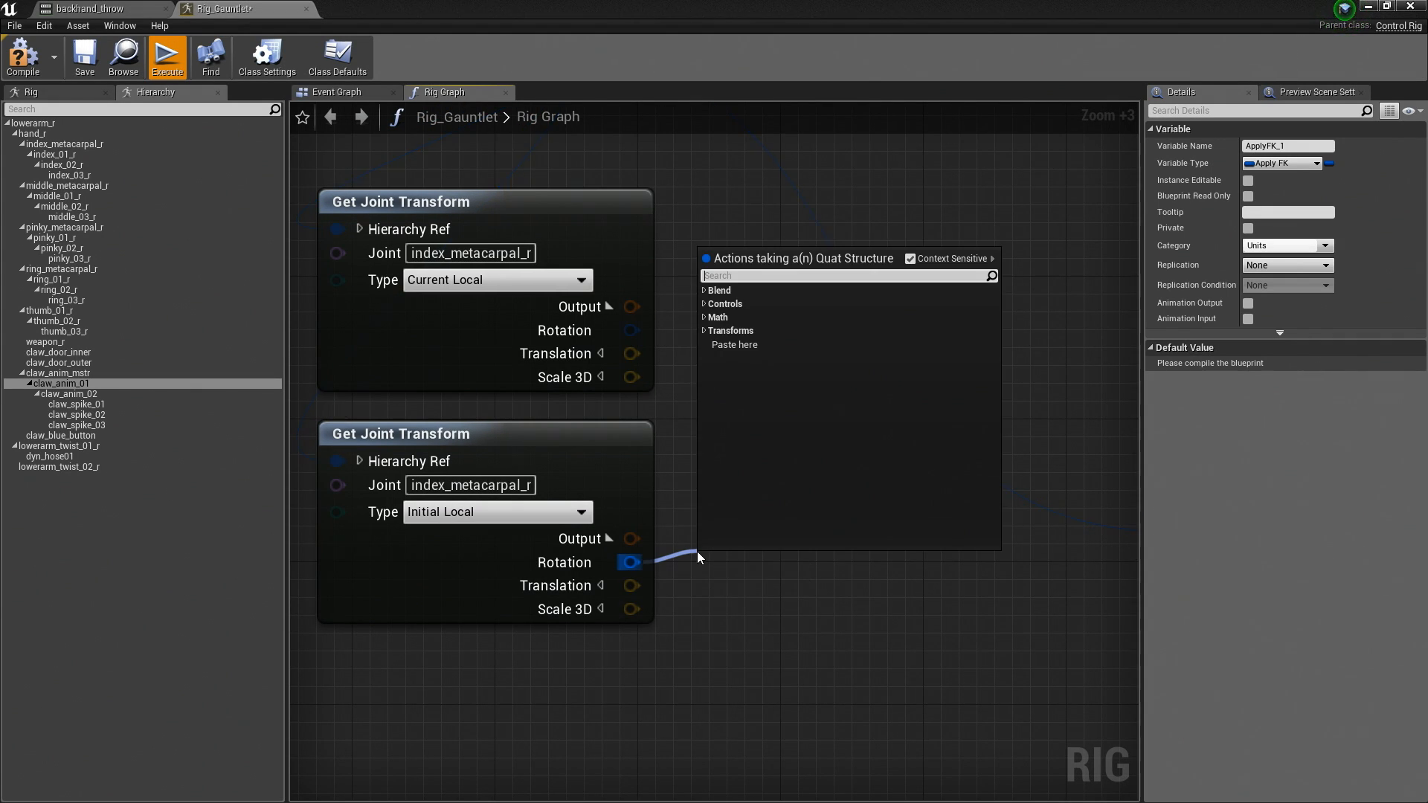
text(inve)
key(Return)
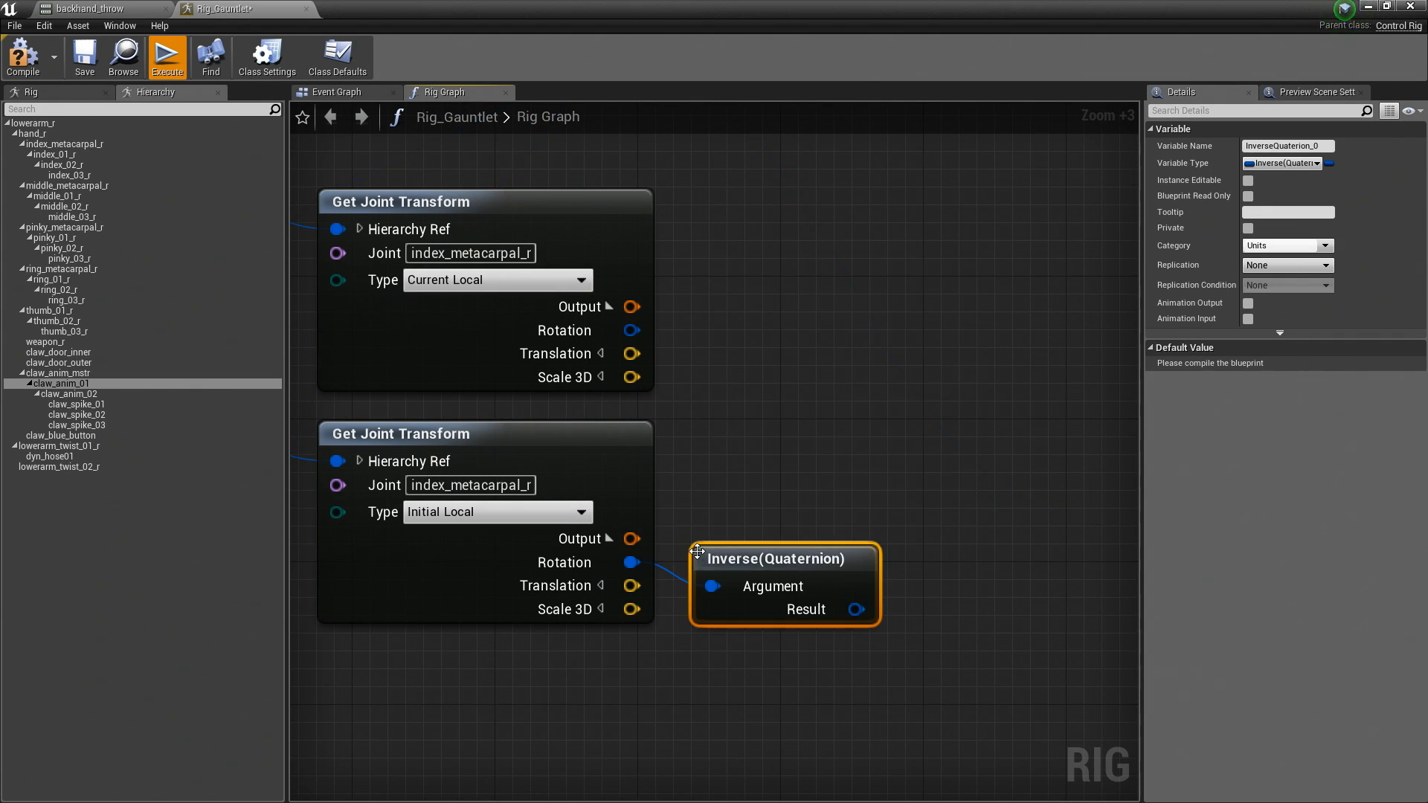
Step: Add a Multiply(Quaternion) node that combines the Inverse result with the Rotation output of the Current Local Get Joint Transform
drag(848, 593, 772, 370)
text(mu)
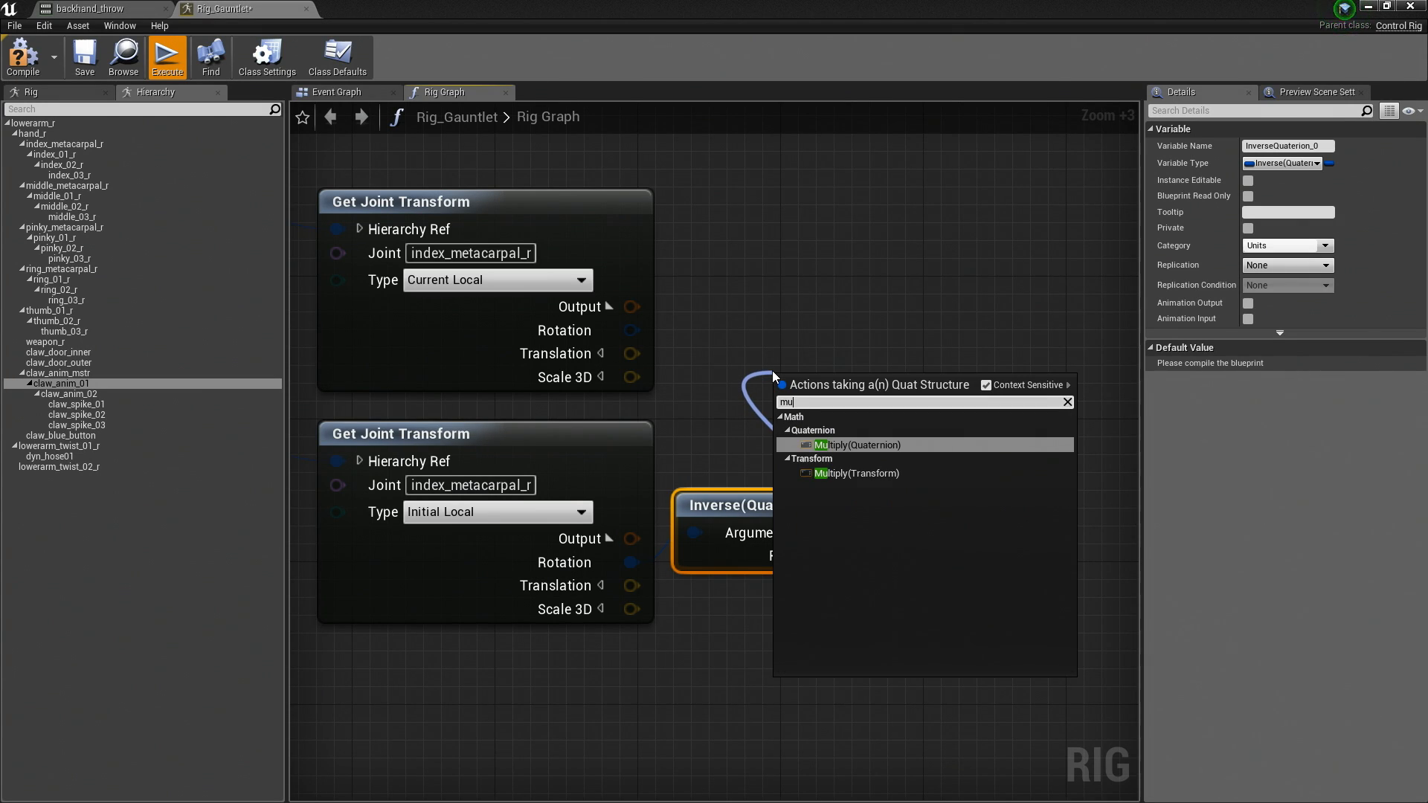
text(l)
key(Return)
drag(890, 393, 818, 336)
drag(632, 330, 731, 377)
drag(824, 345, 815, 366)
Step: Add a Get Angle Around Axis node and connect the Multiply(Quaternion) Result to its Argument
right_drag(815, 366, 523, 285)
drag(1040, 188, 1128, 193)
right_click(674, 376)
text(get an)
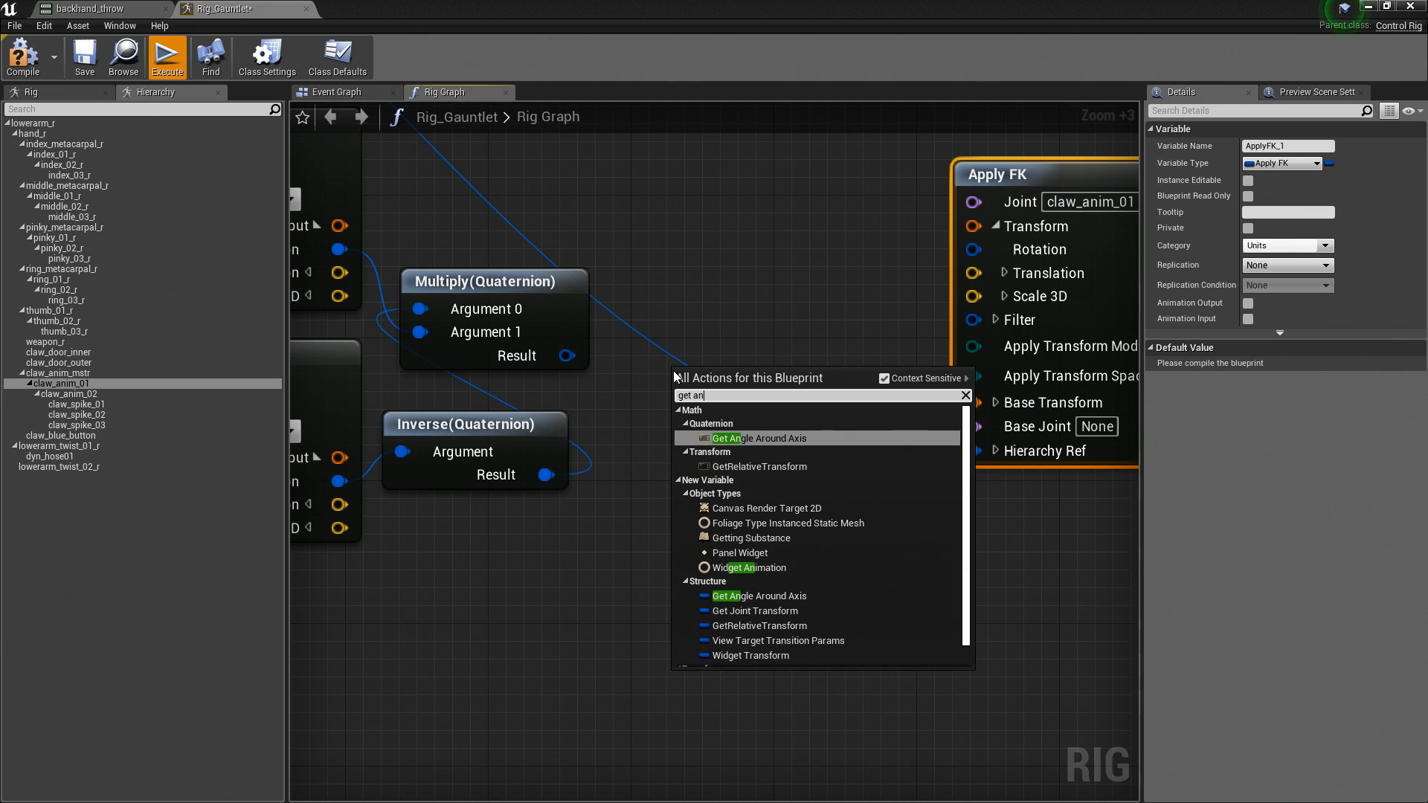
key(Return)
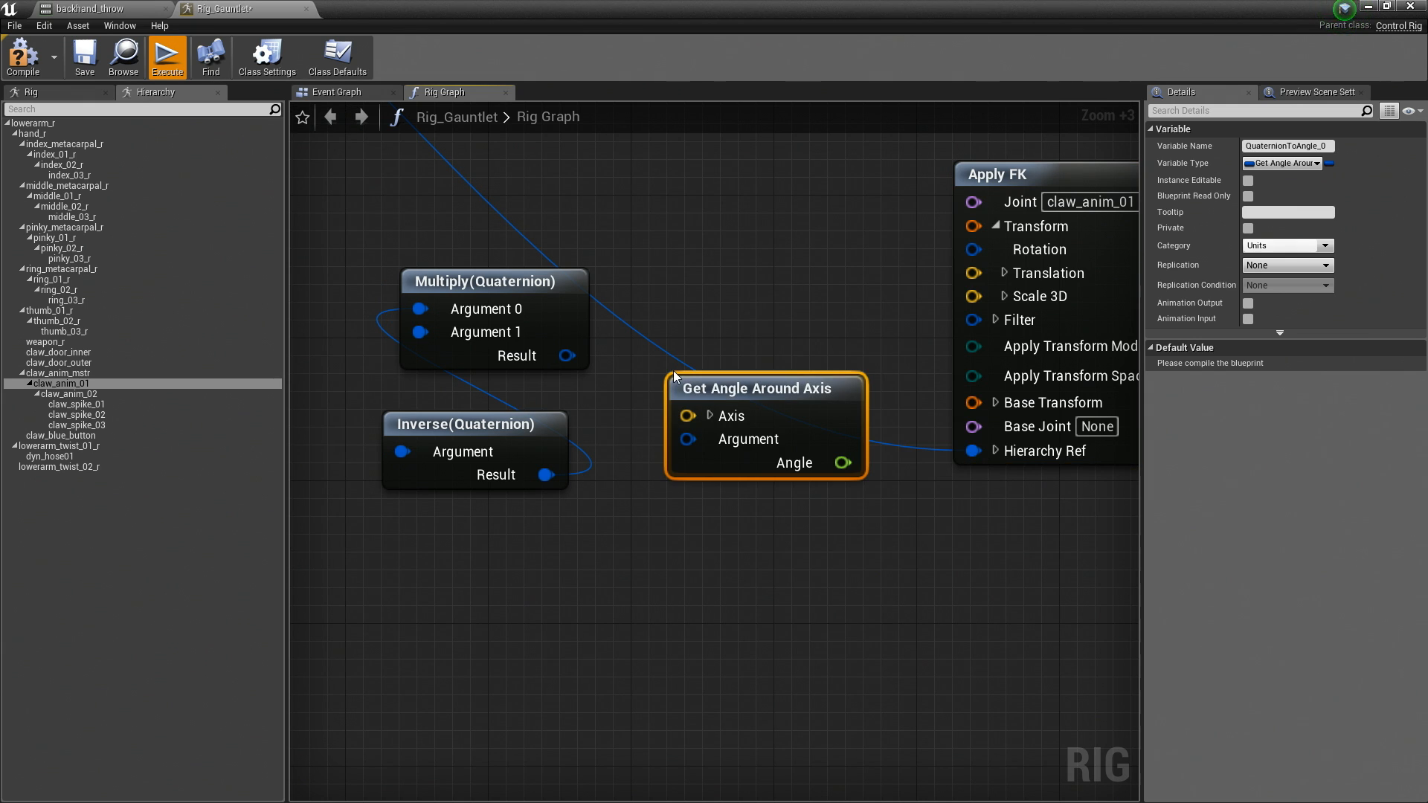
drag(567, 357, 688, 440)
Step: Expand the Axis input of Get Angle Around Axis and set X to 0.0 and Z to 1.0
click(709, 415)
drag(761, 395, 726, 342)
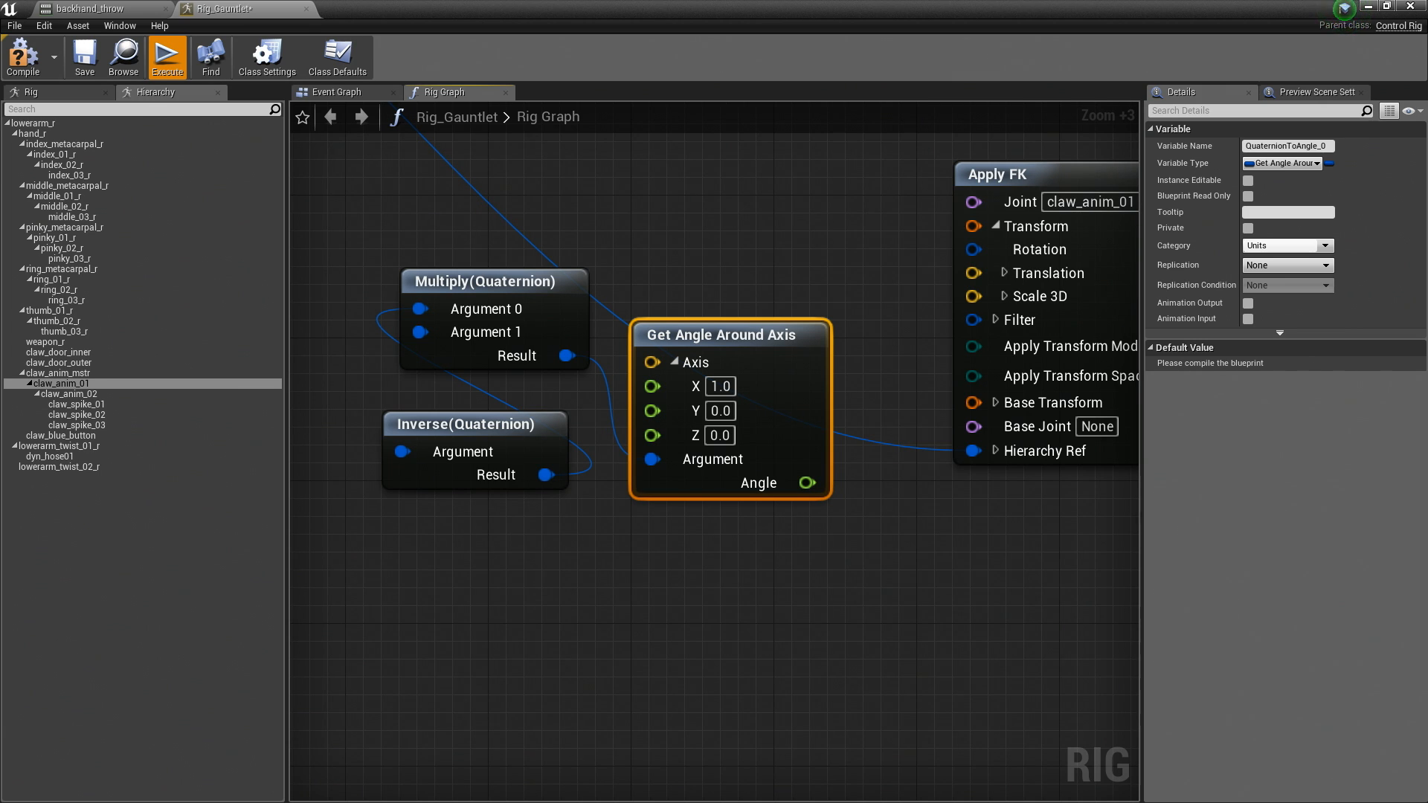
click(729, 391)
text(0)
key(Tab)
key(Tab)
text(1.0)
Step: Move the claw_anim_01 Apply FK node farther from Get Angle Around Axis to free up space
right_drag(892, 311, 569, 384)
drag(934, 280, 1138, 298)
right_drag(604, 337, 853, 305)
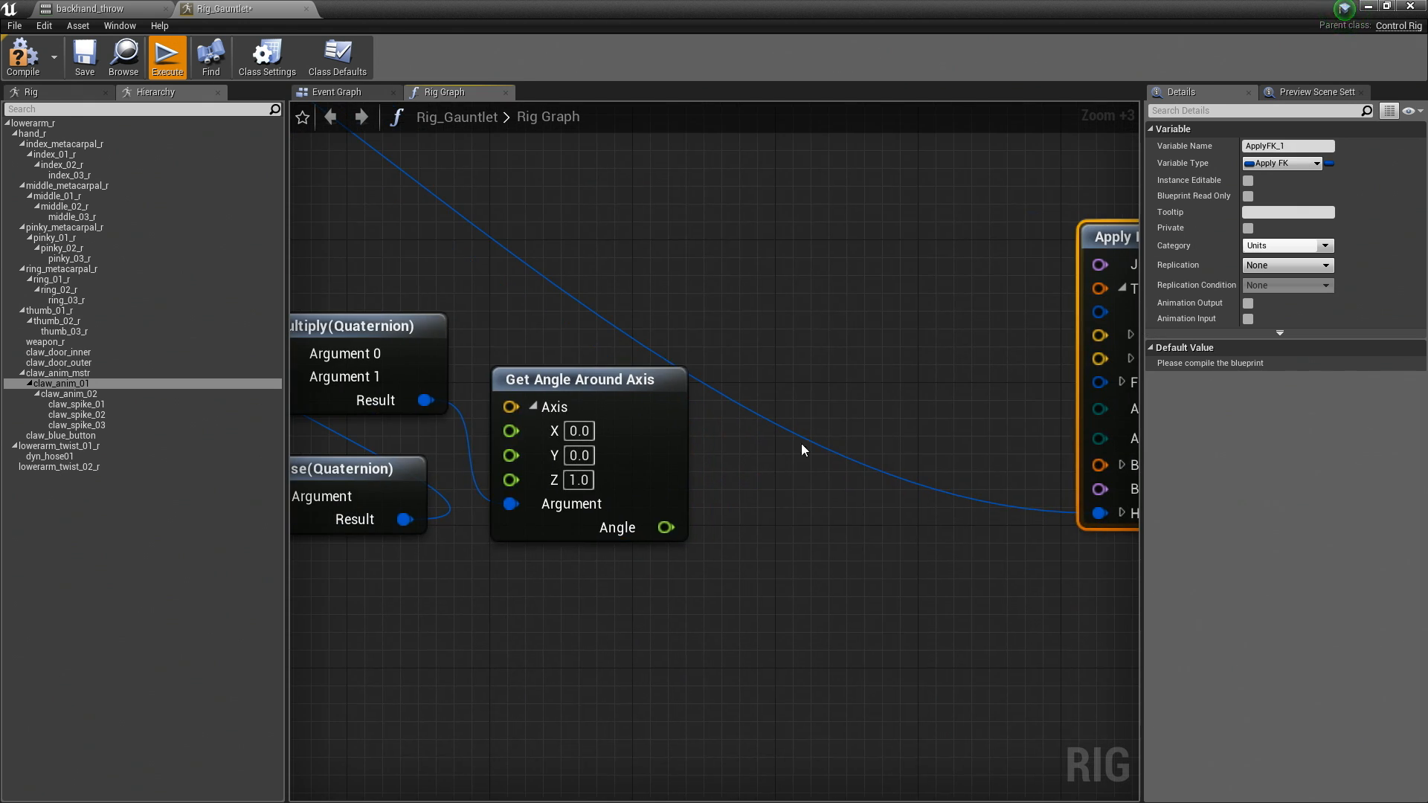
Step: Add a From Axis And Angle(Quaternion) node linking the Get Angle Around Axis Angle to the Rotation of the claw_anim_01 Apply FK
drag(665, 399, 647, 400)
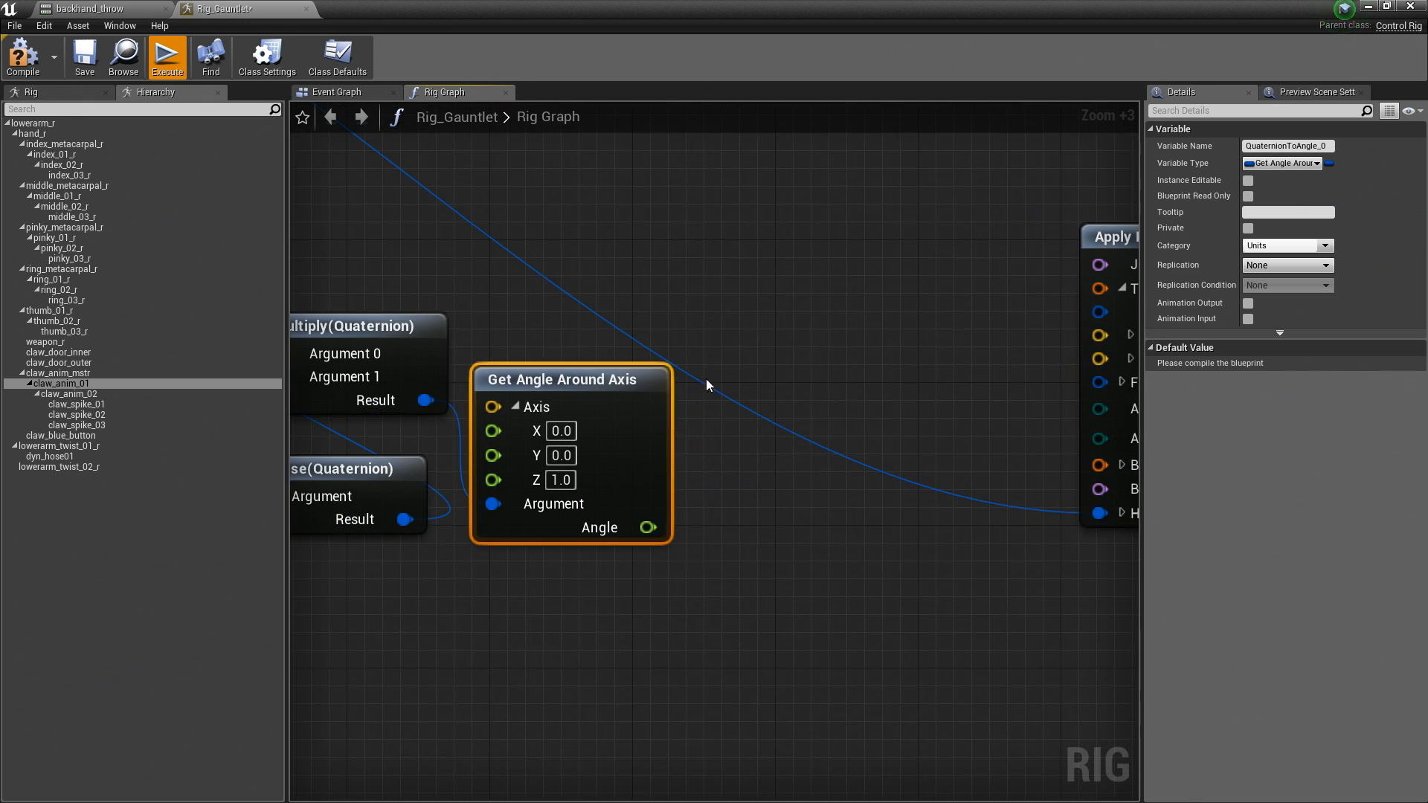
right_click(721, 431)
text(from)
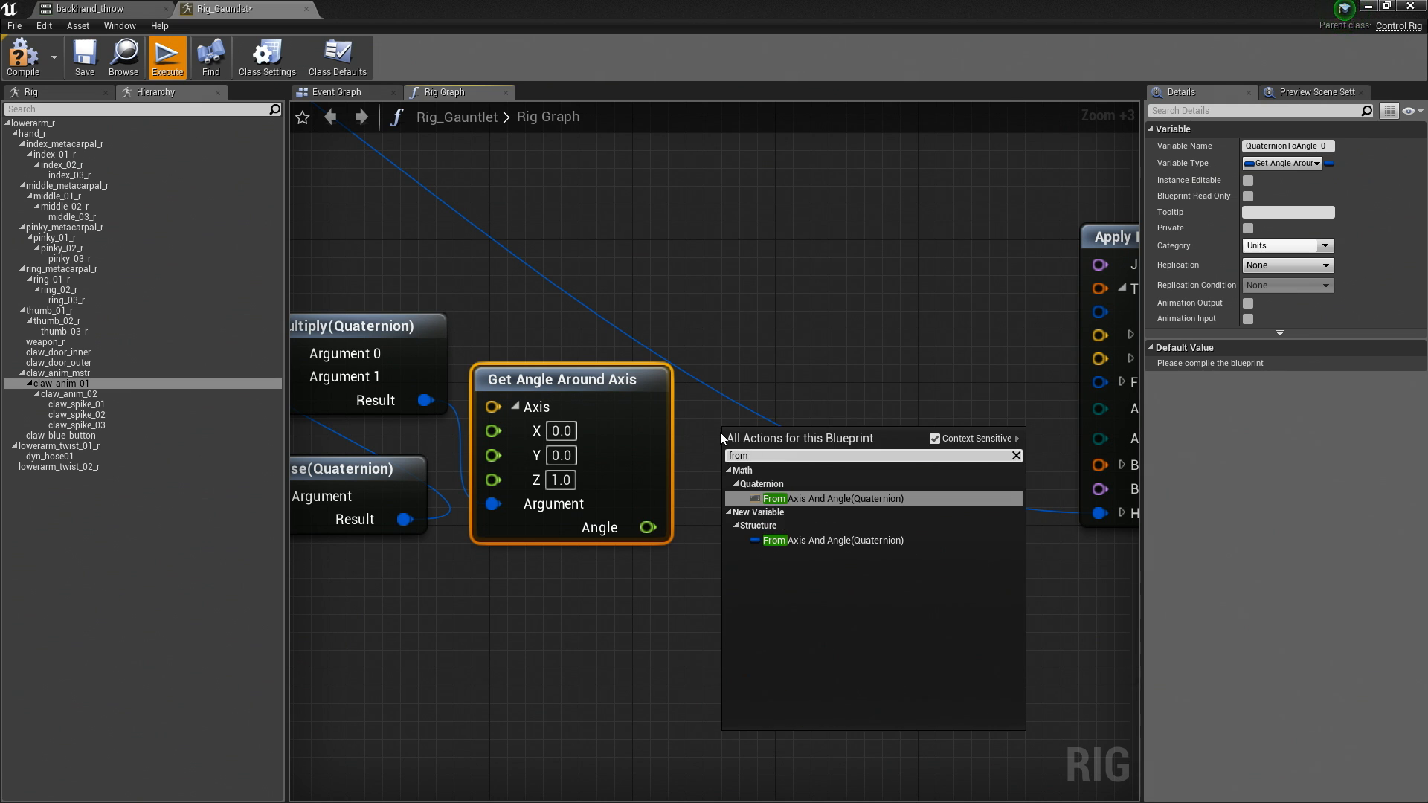
key(Return)
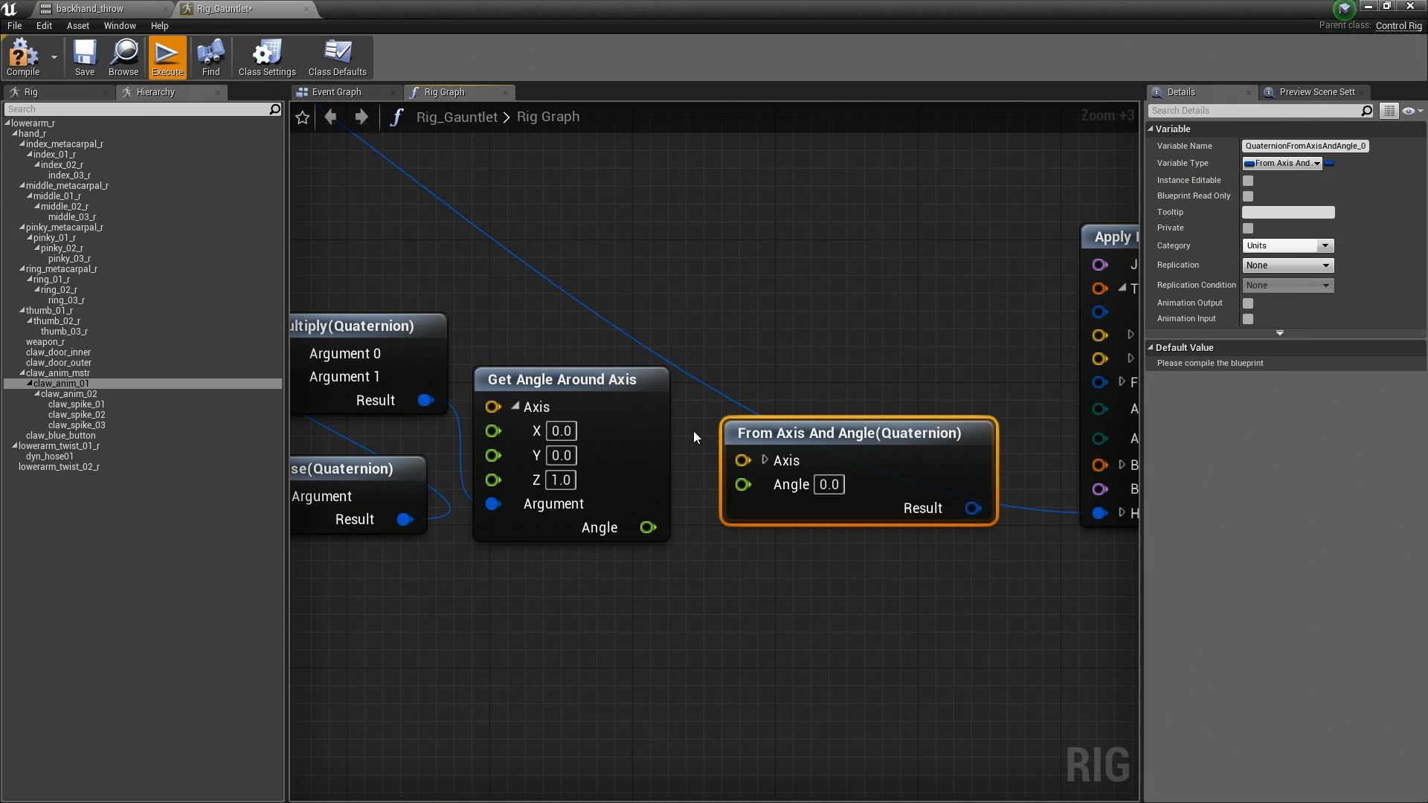
drag(648, 528, 744, 489)
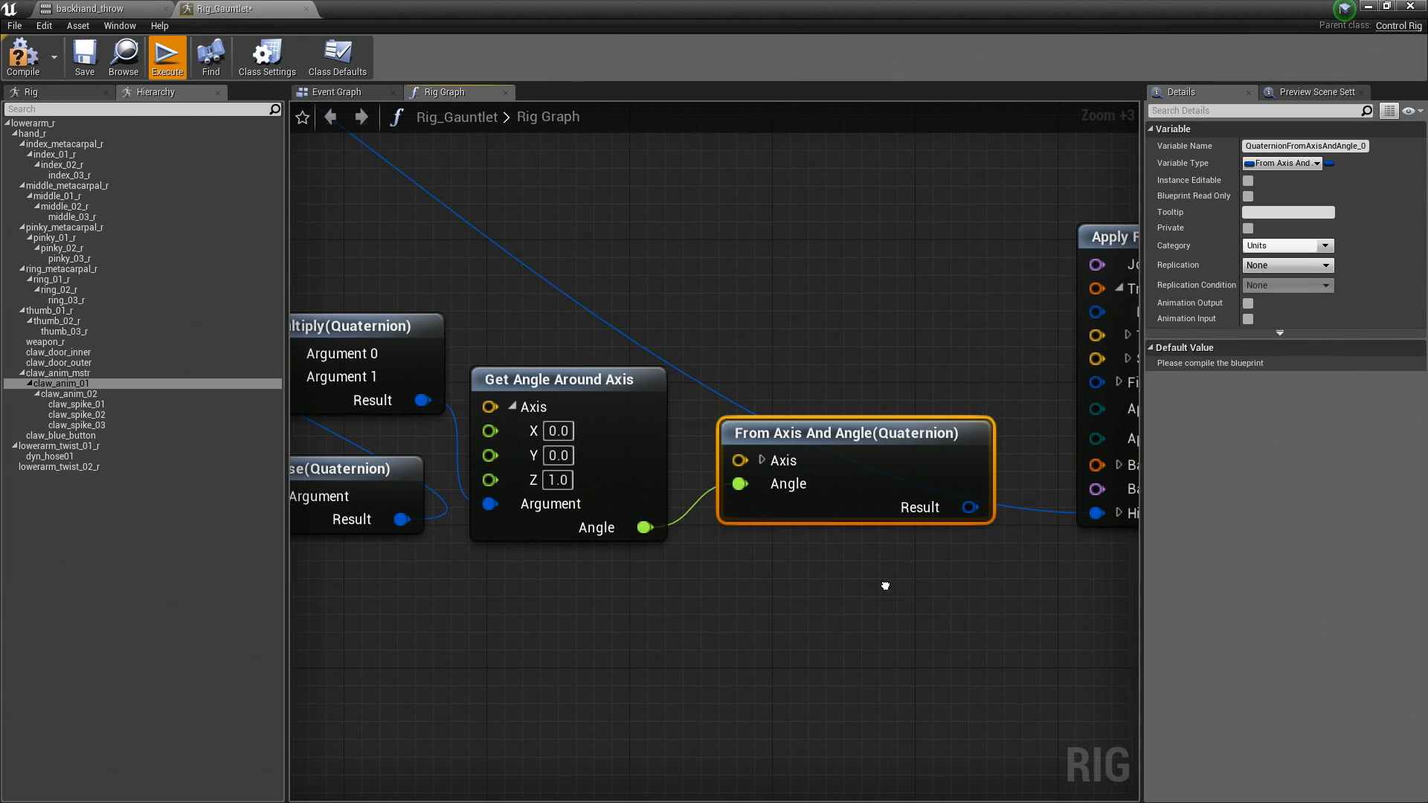
right_drag(1000, 504, 780, 579)
drag(780, 579, 888, 386)
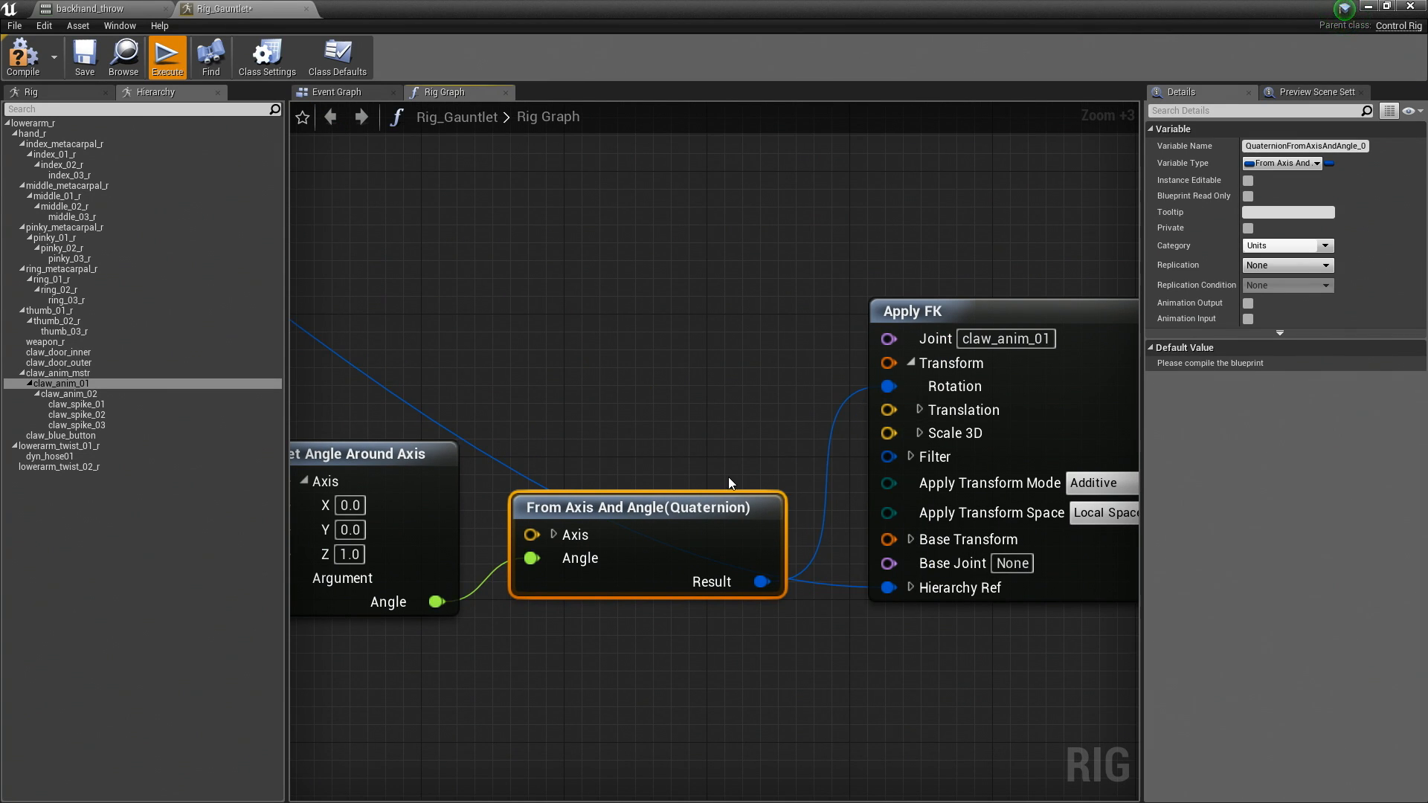
Step: Compile the rig and rotate the finger control in the viewport to test the claw's motion
scroll(755, 419, down, 7)
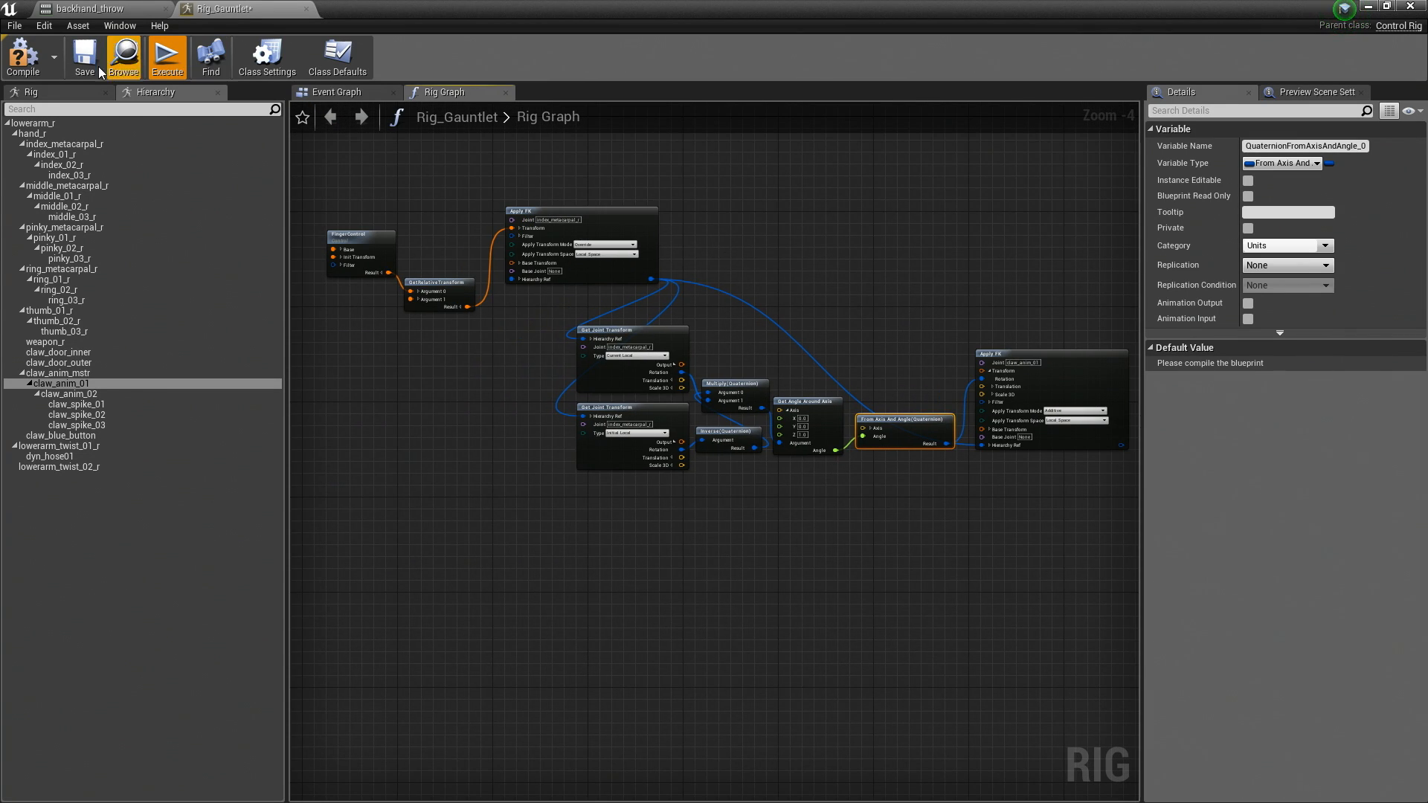
click(32, 69)
scroll(543, 227, up, 8)
click(528, 283)
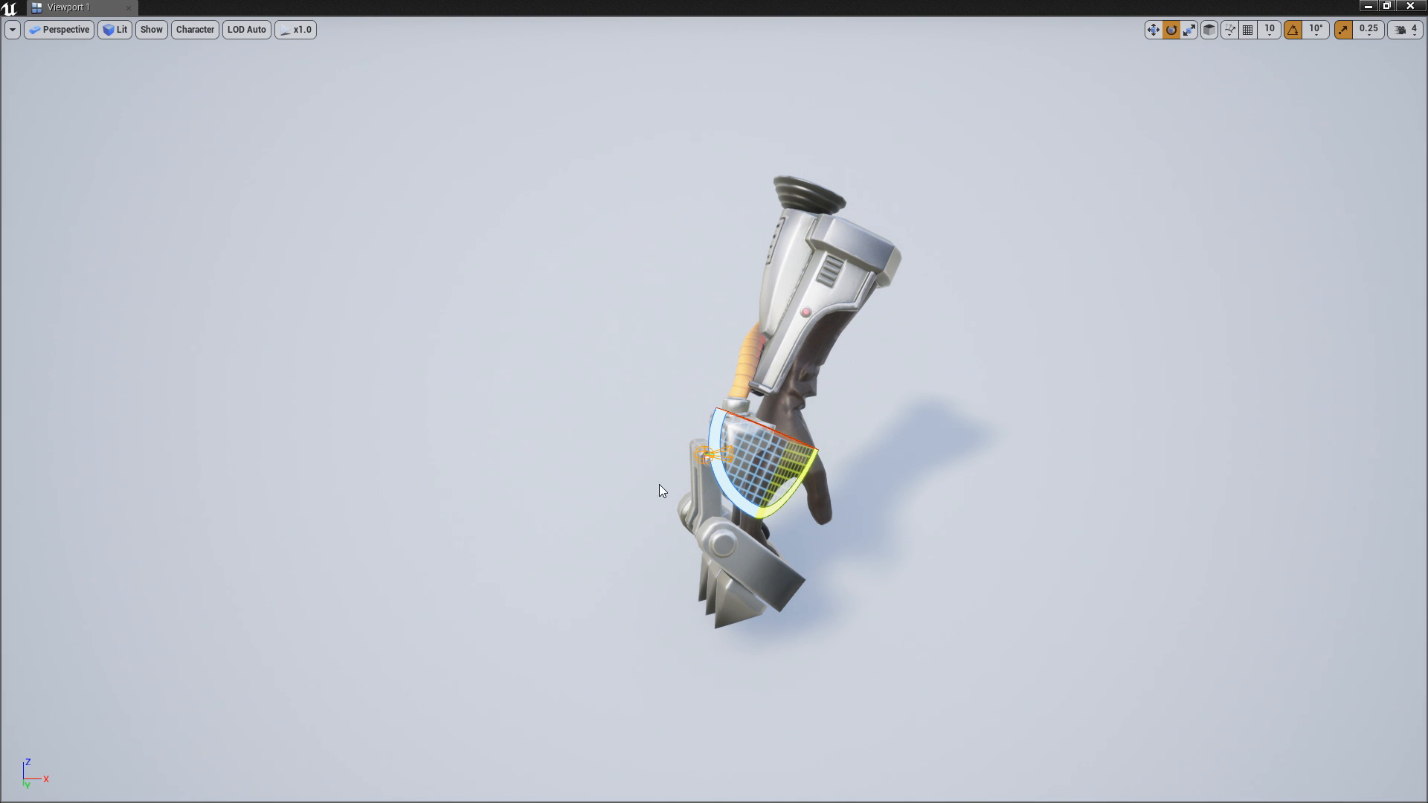
drag(718, 476, 759, 424)
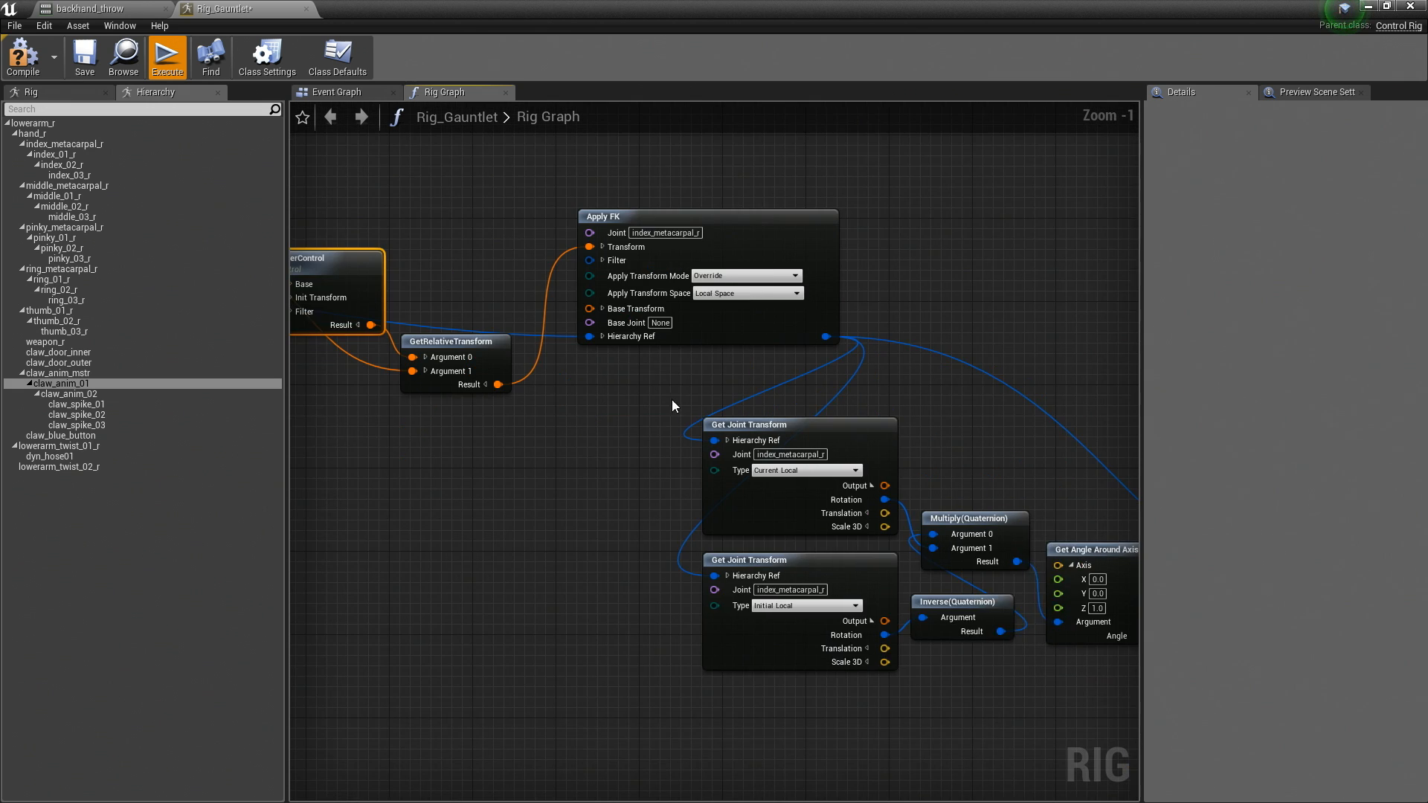
Step: Copy the index_01_r joint name from the hierarchy and set it as the Joint of the Initial Local Get Joint Transform beside Inverse(Quaternion)
scroll(782, 374, up, 2)
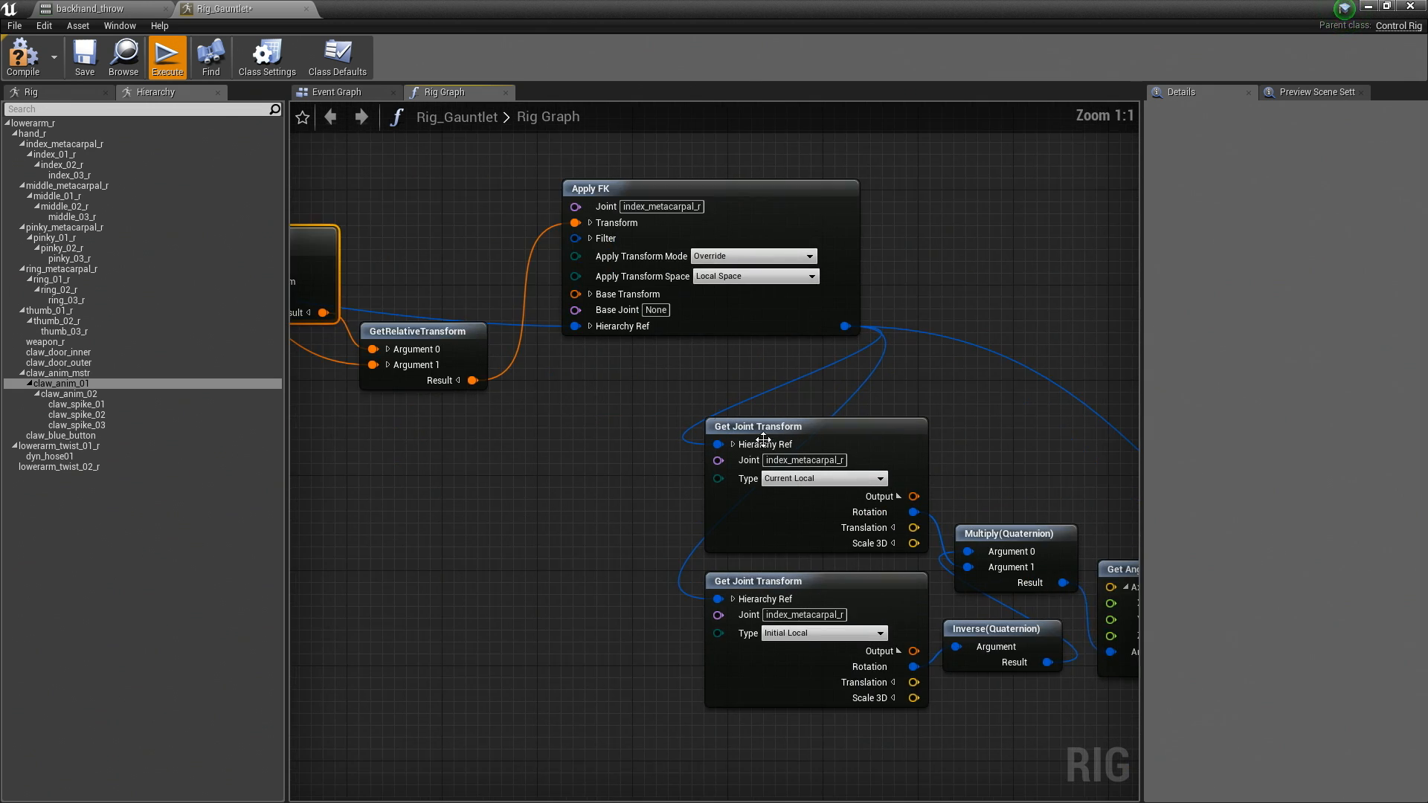
scroll(783, 373, up, 3)
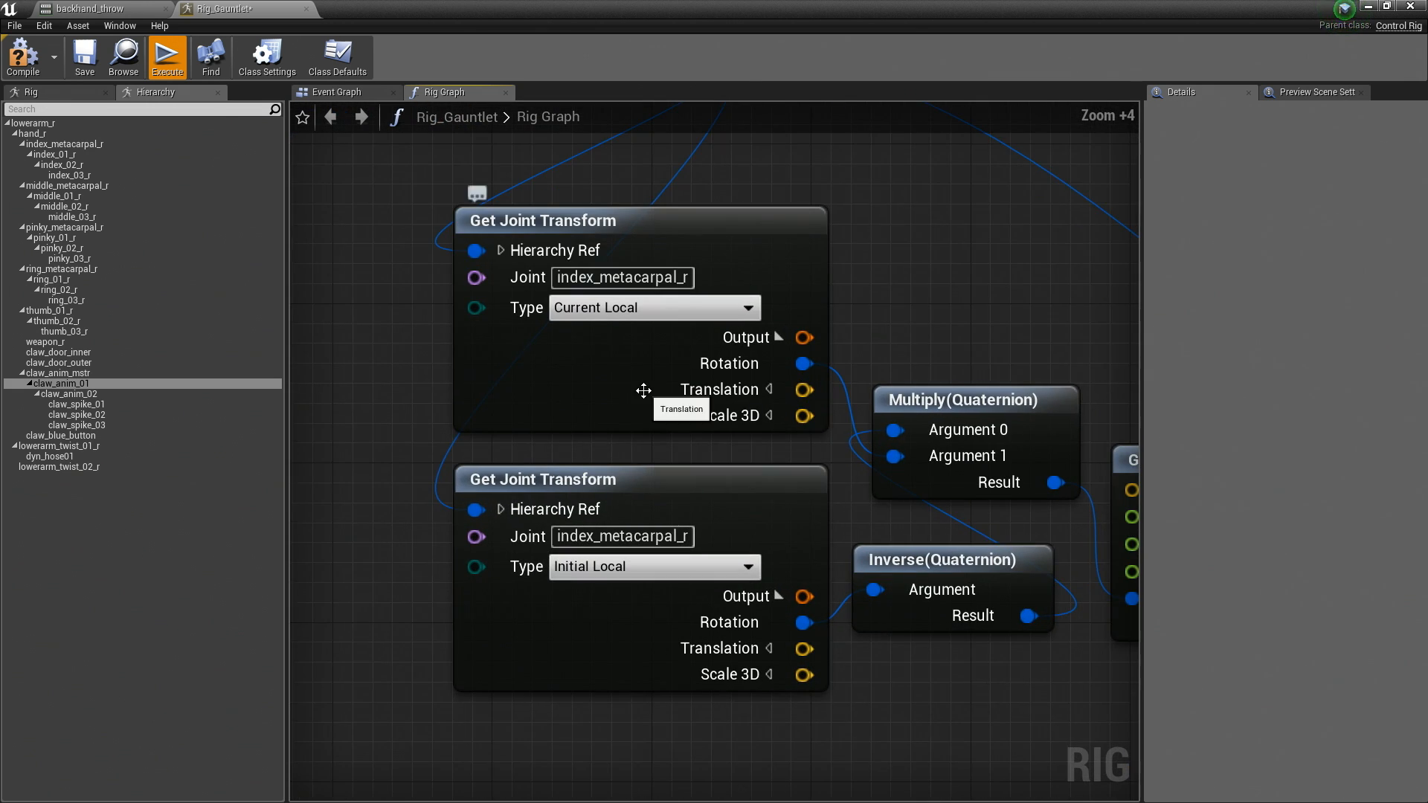
click(78, 156)
right_click(77, 157)
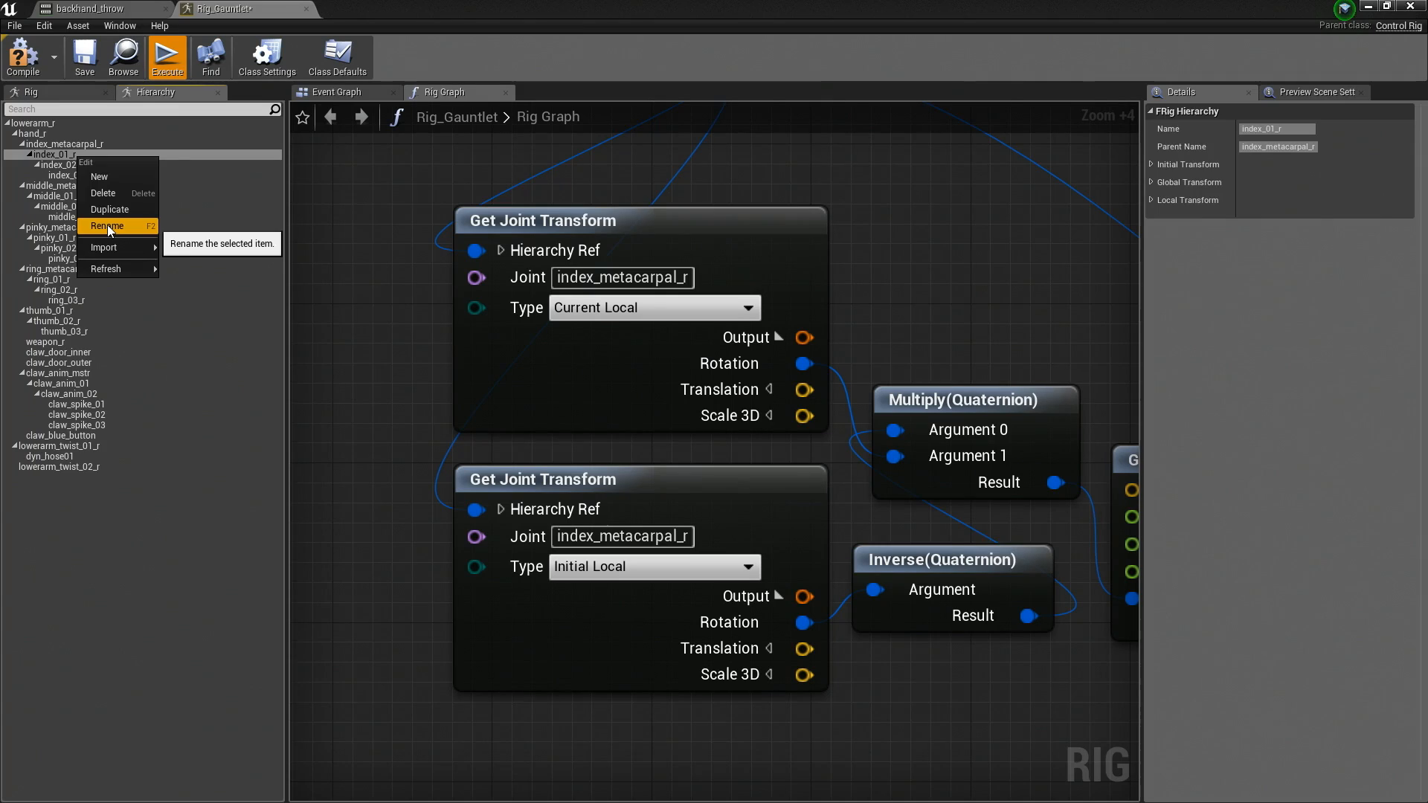
click(107, 225)
key(ctrl+c)
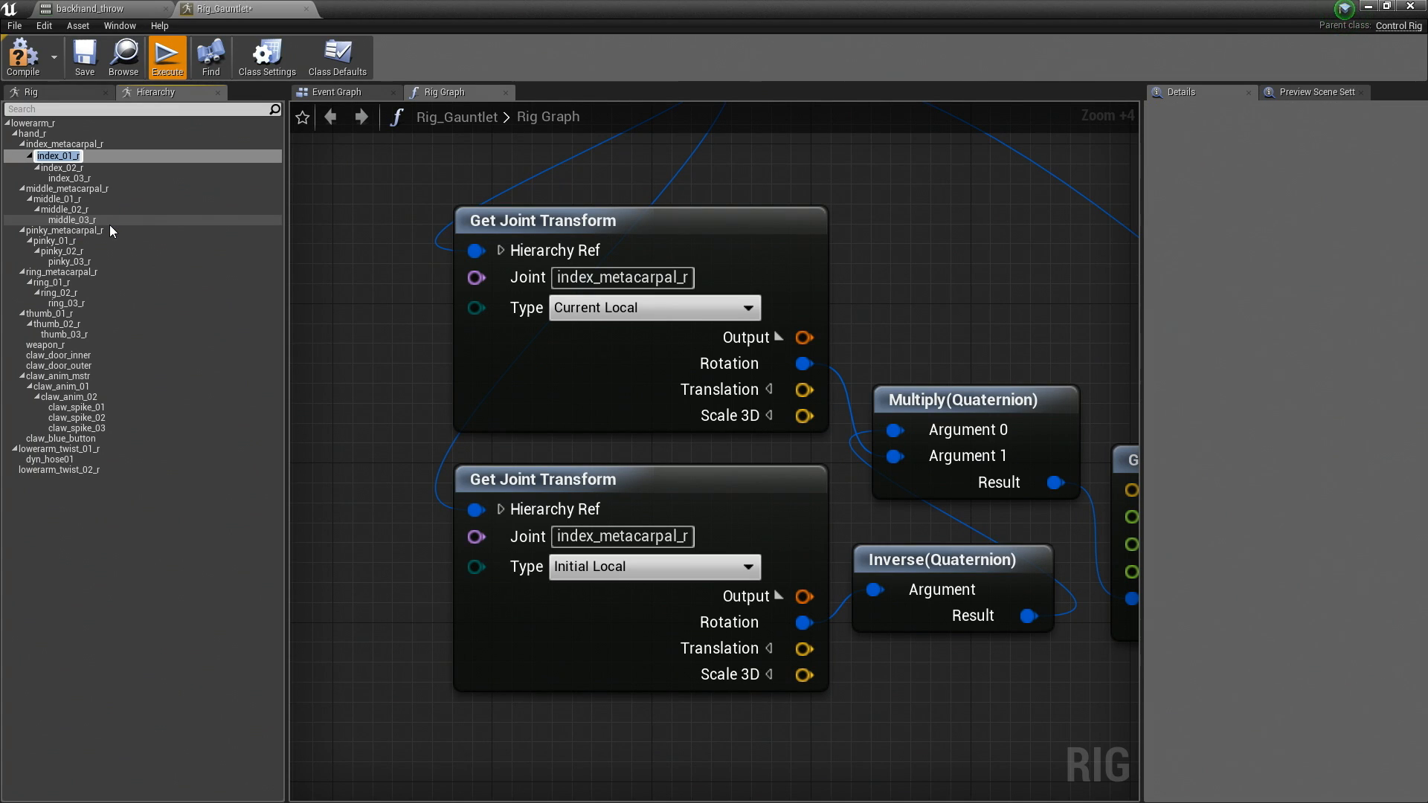
click(629, 543)
click(629, 543)
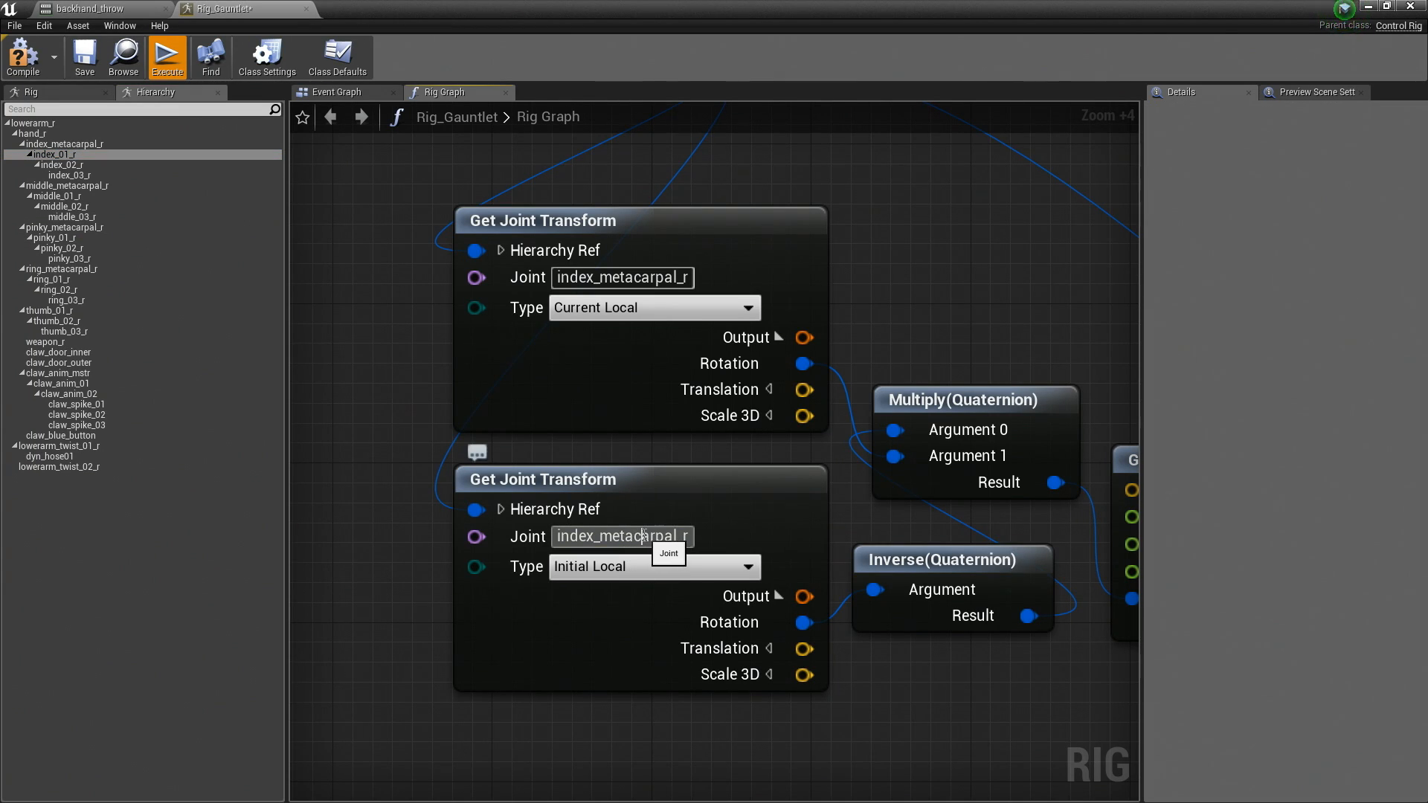
key(ctrl+v)
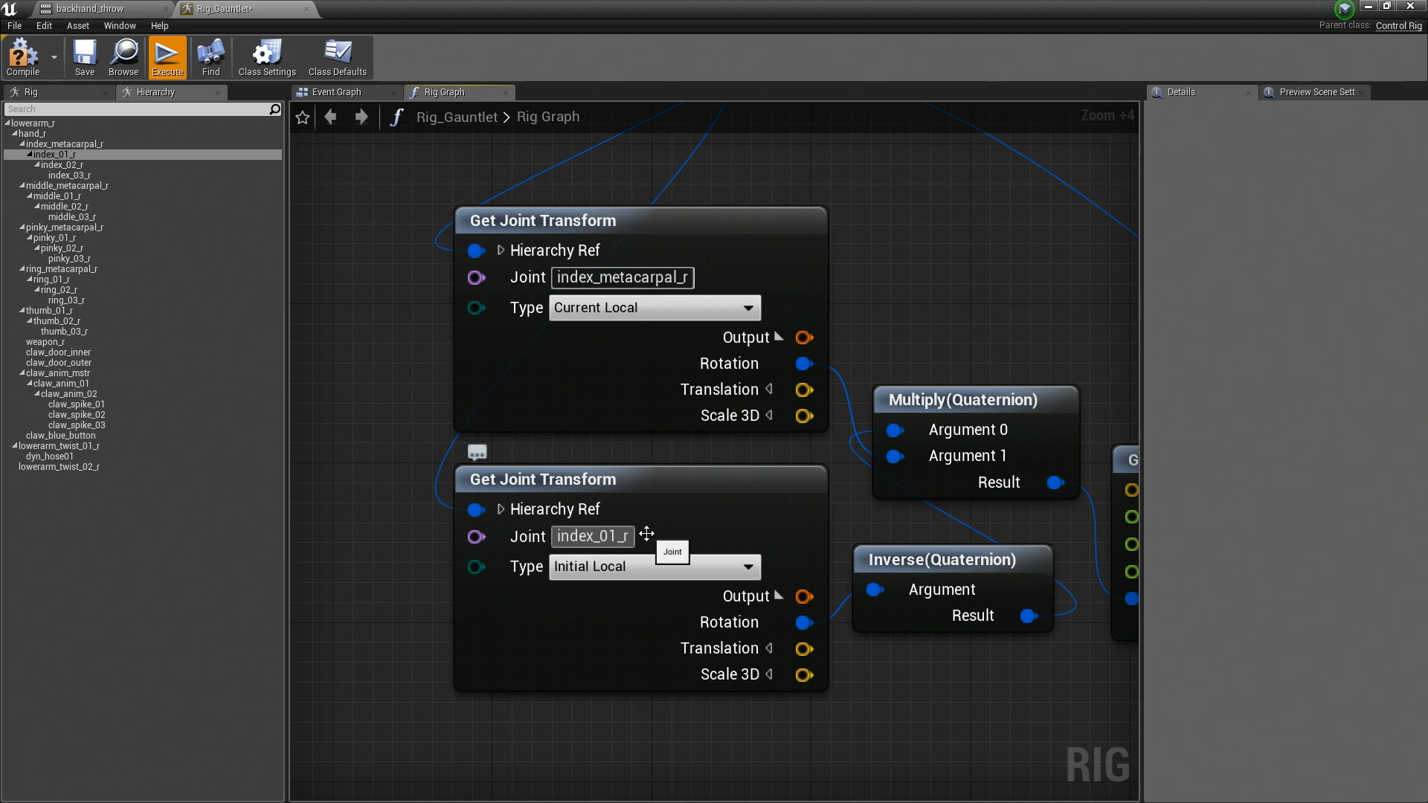
key(Return)
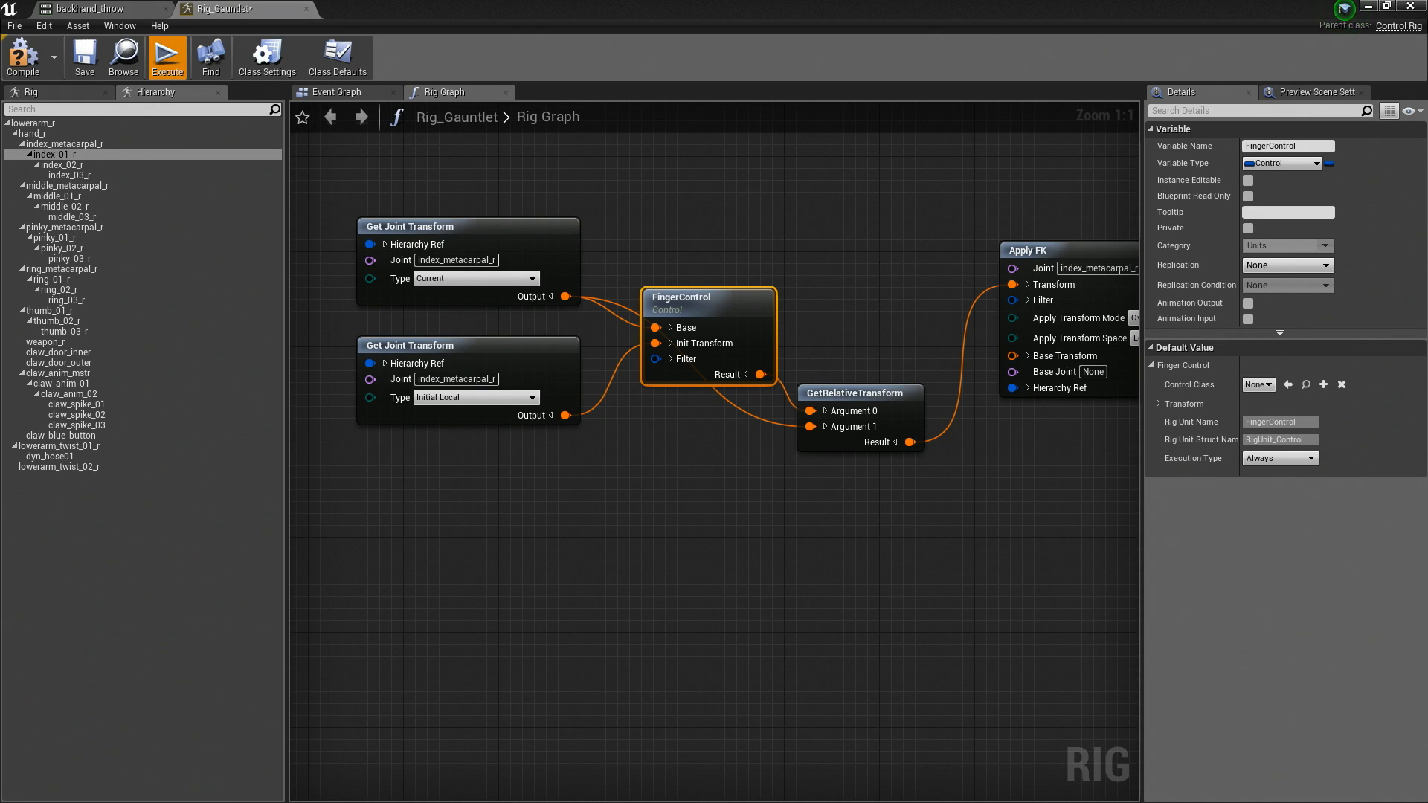
Step: Duplicate every graph node except the starting one and place the copied chain beyond the claw_anim_01 Apply FK
click(780, 520)
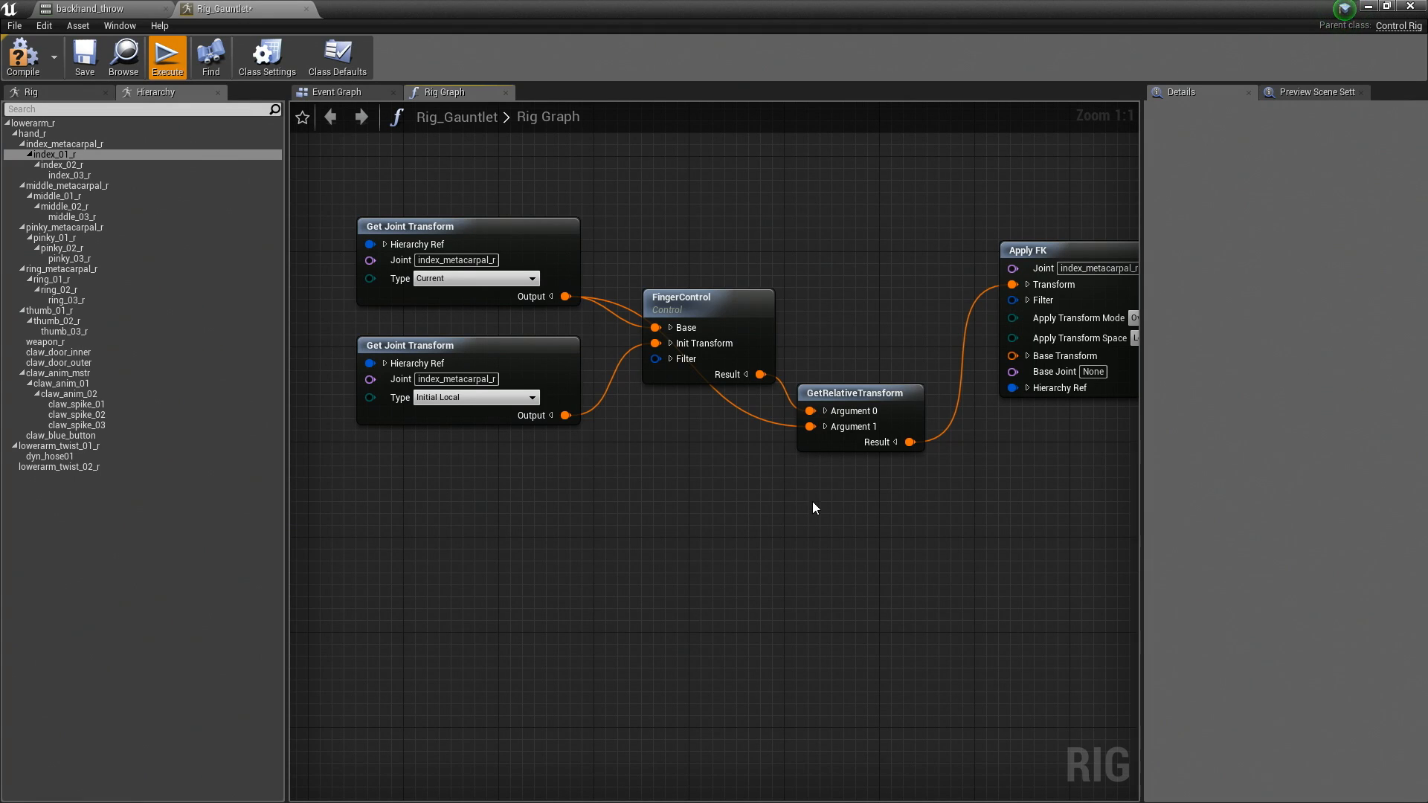
scroll(812, 511, down, 7)
right_drag(807, 505, 722, 508)
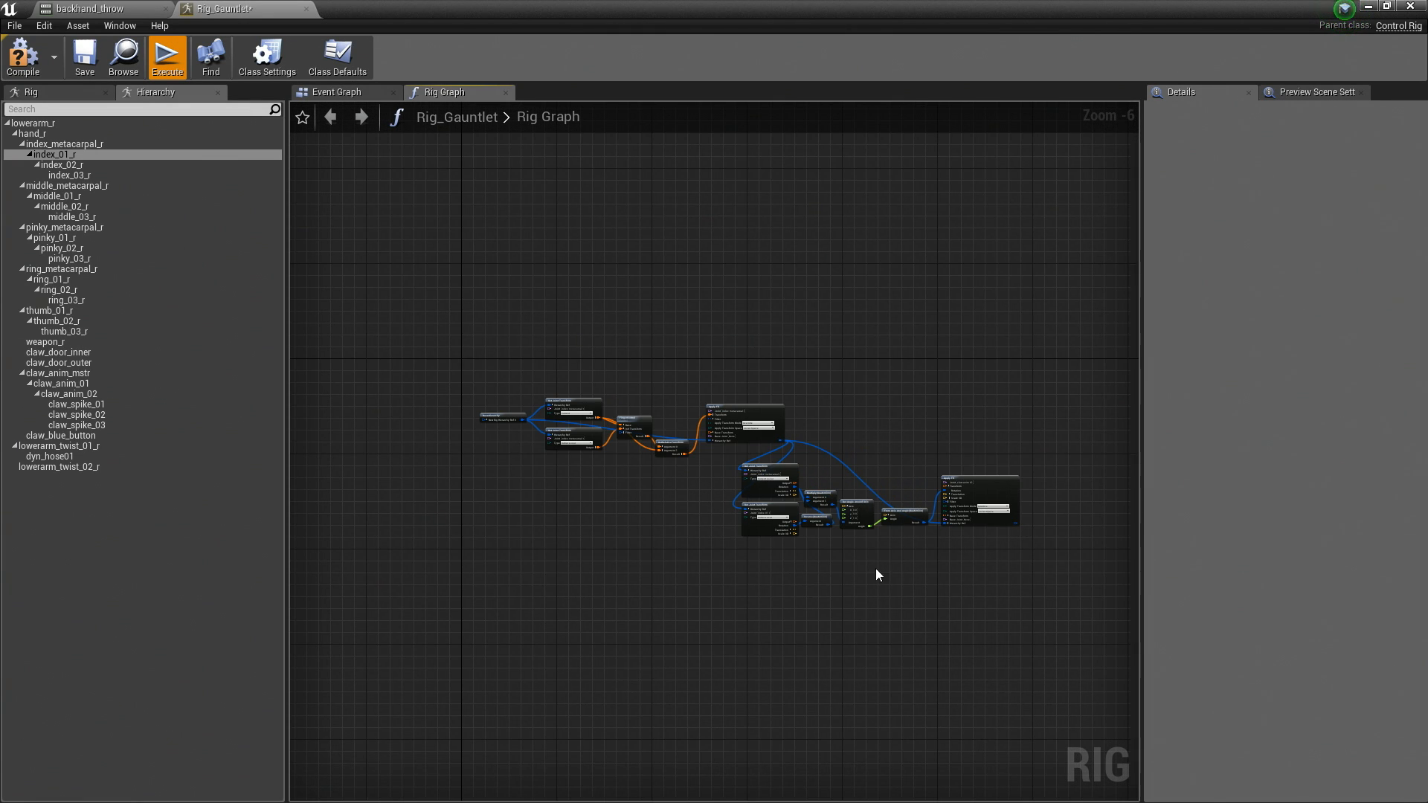
drag(1043, 601, 588, 366)
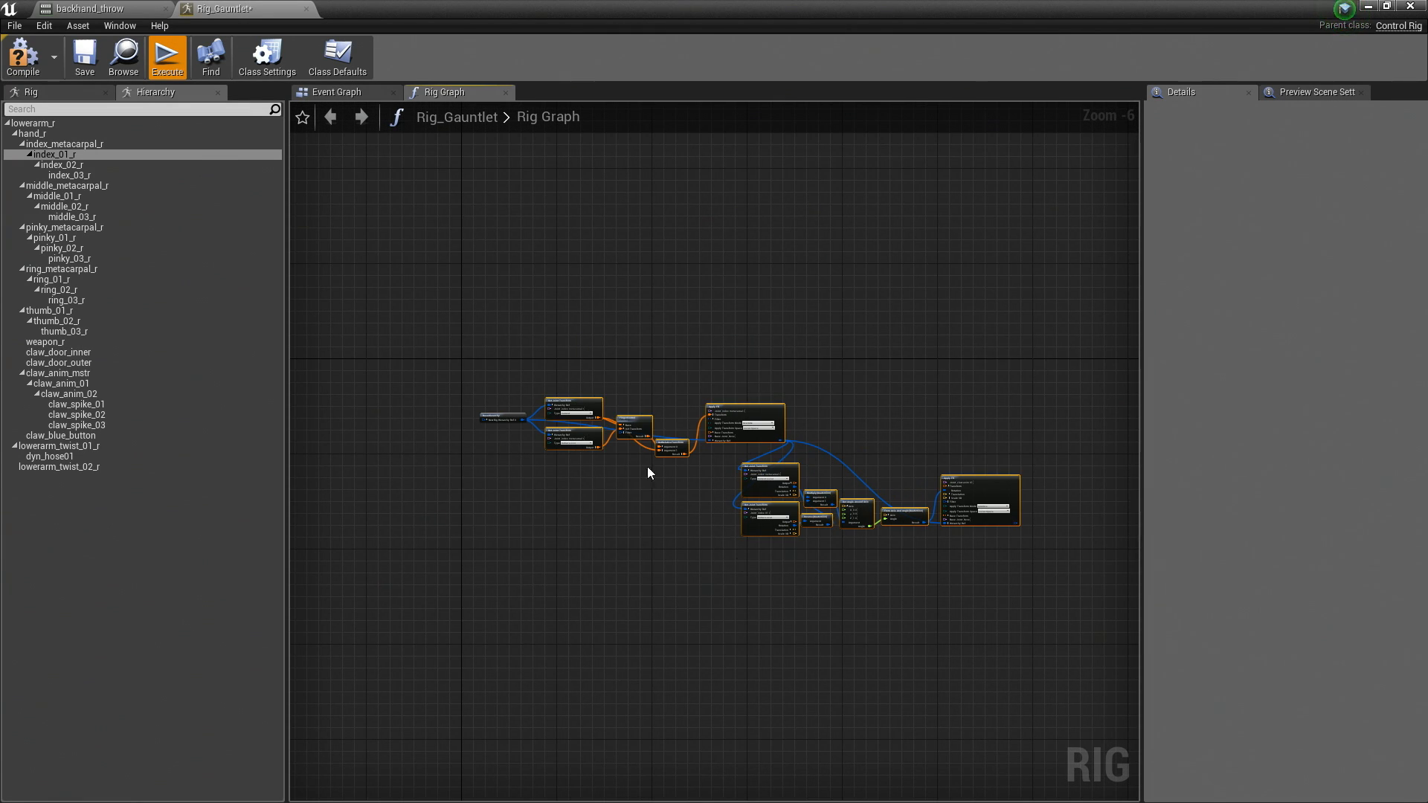
right_drag(767, 573, 666, 497)
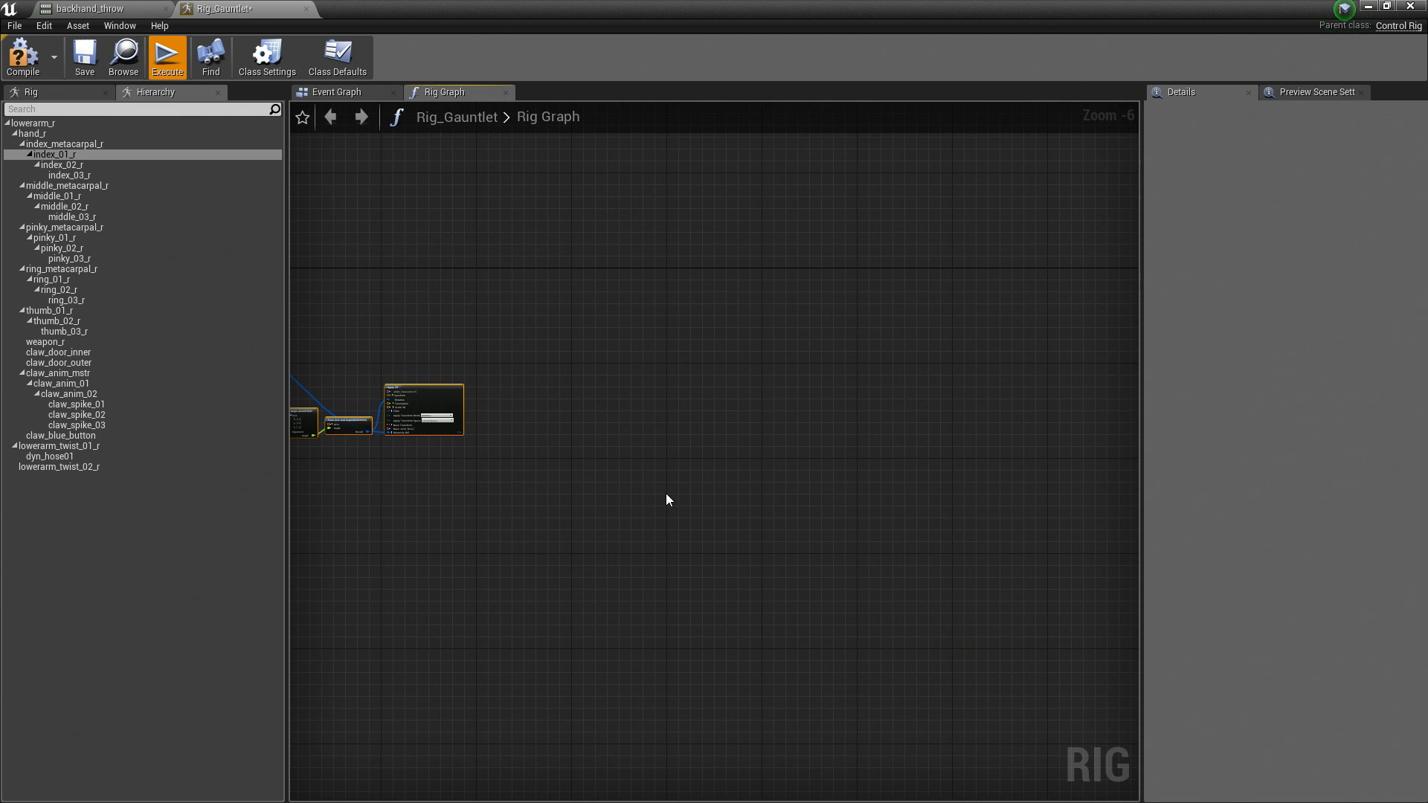
key(ctrl+v)
drag(678, 434, 729, 436)
Step: Connect the claw_anim_01 Apply FK hierarchy output to the Hierarchy Ref of the copied chain's first two Get Joint Transforms and first Apply FK
scroll(473, 431, up, 6)
right_drag(473, 431, 698, 370)
drag(586, 386, 923, 389)
drag(586, 387, 926, 510)
right_drag(925, 510, 476, 474)
scroll(476, 473, down, 4)
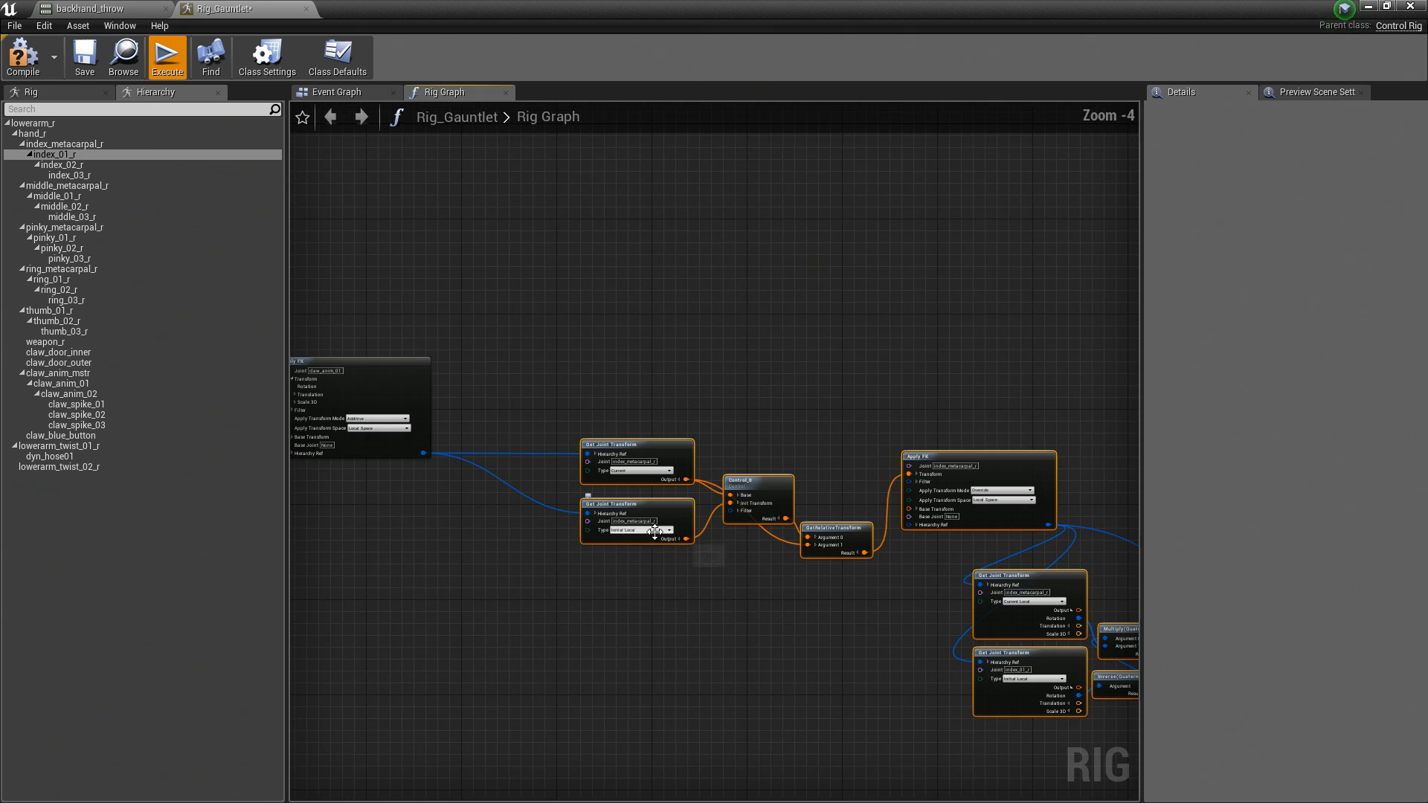
drag(423, 453, 912, 525)
Step: Copy the index_01_r joint name and set it on the Current and Initial Local Get Joint Transforms feeding the copied control
scroll(863, 549, up, 7)
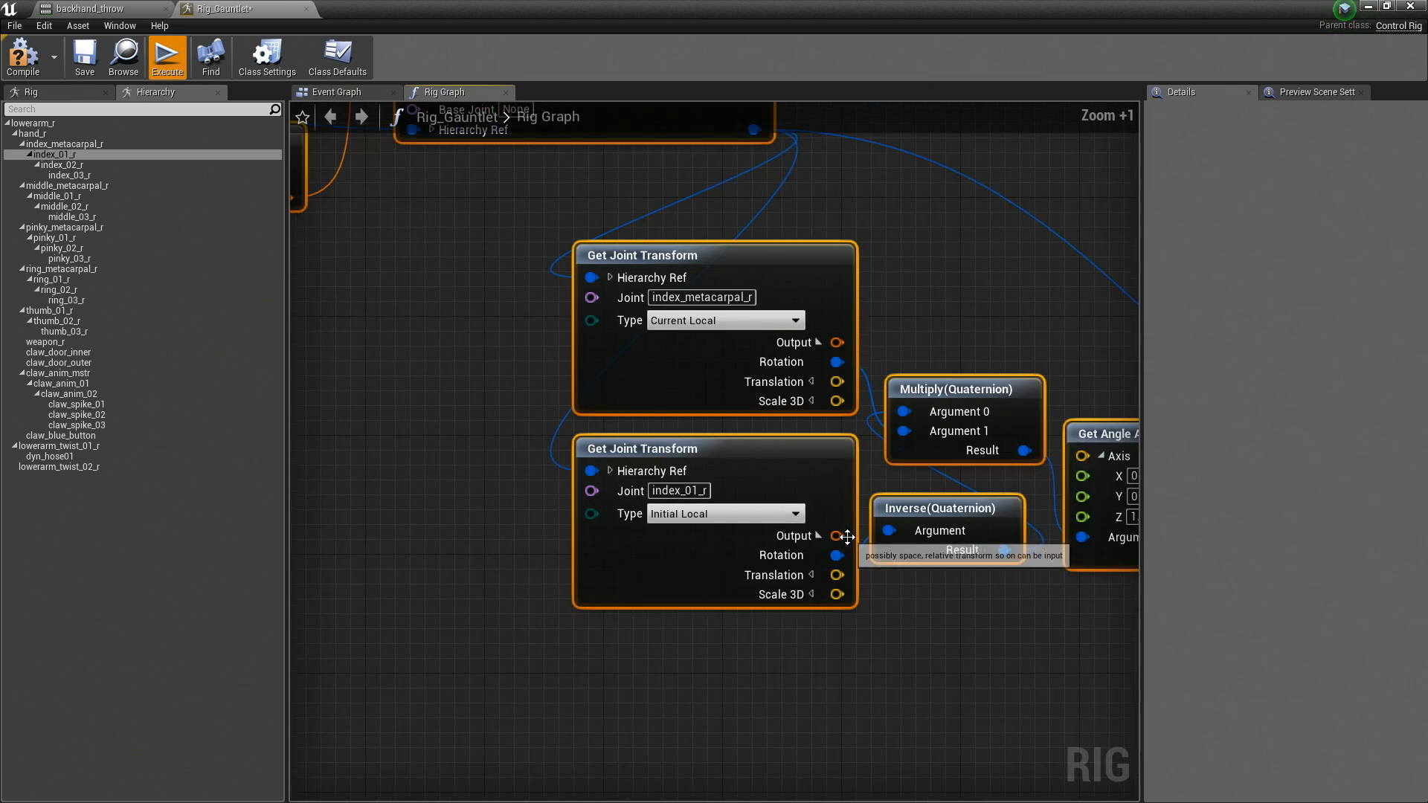
click(669, 482)
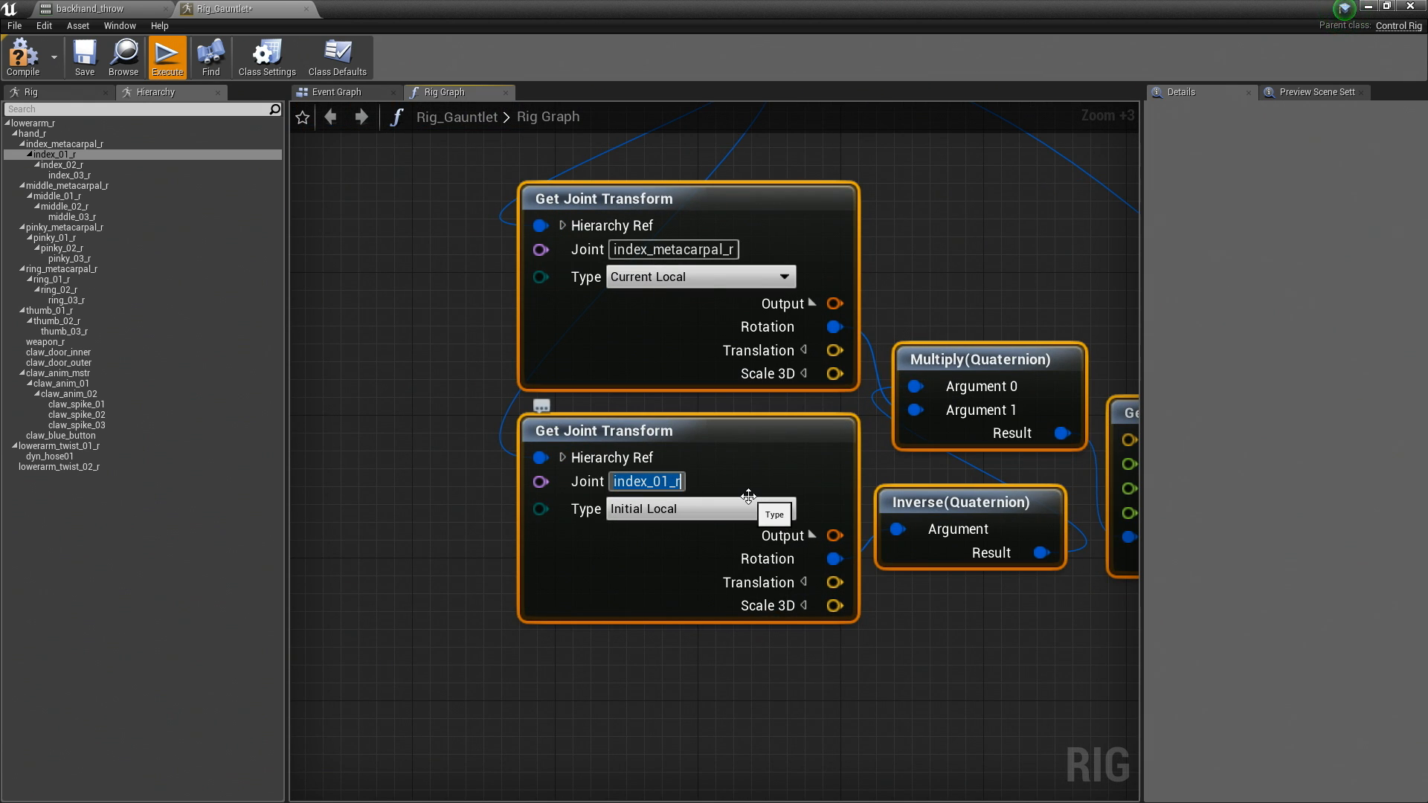
click(68, 155)
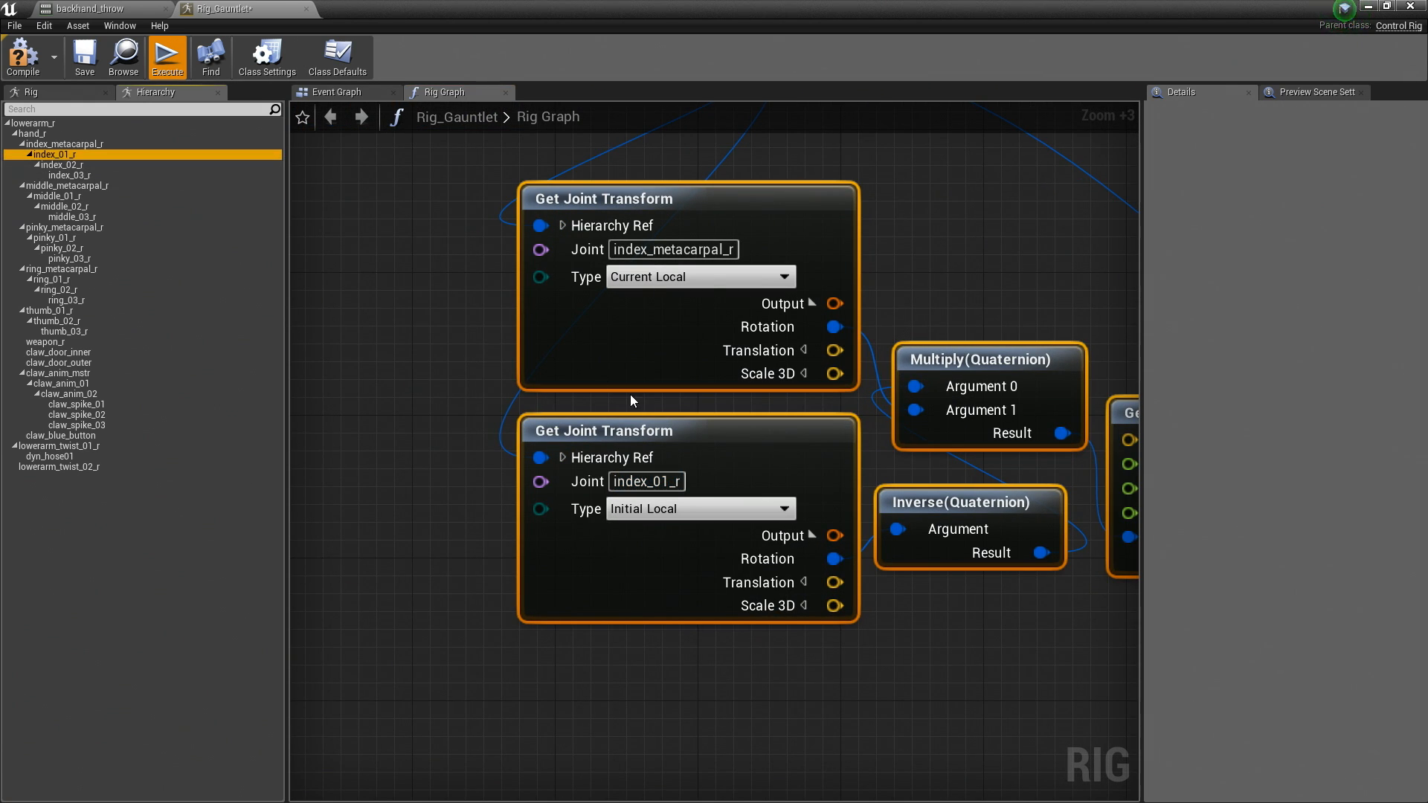
click(104, 144)
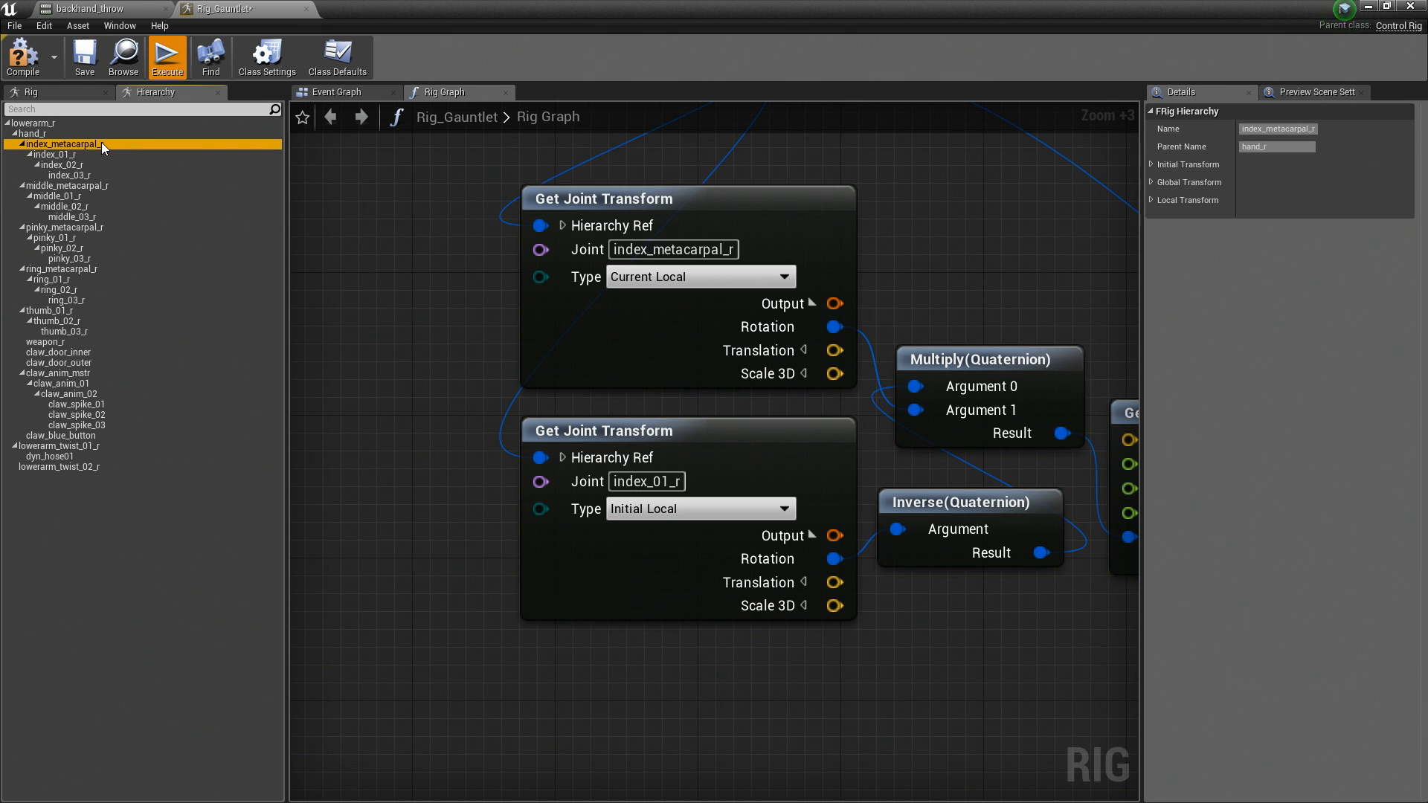
click(669, 483)
key(ctrl+c)
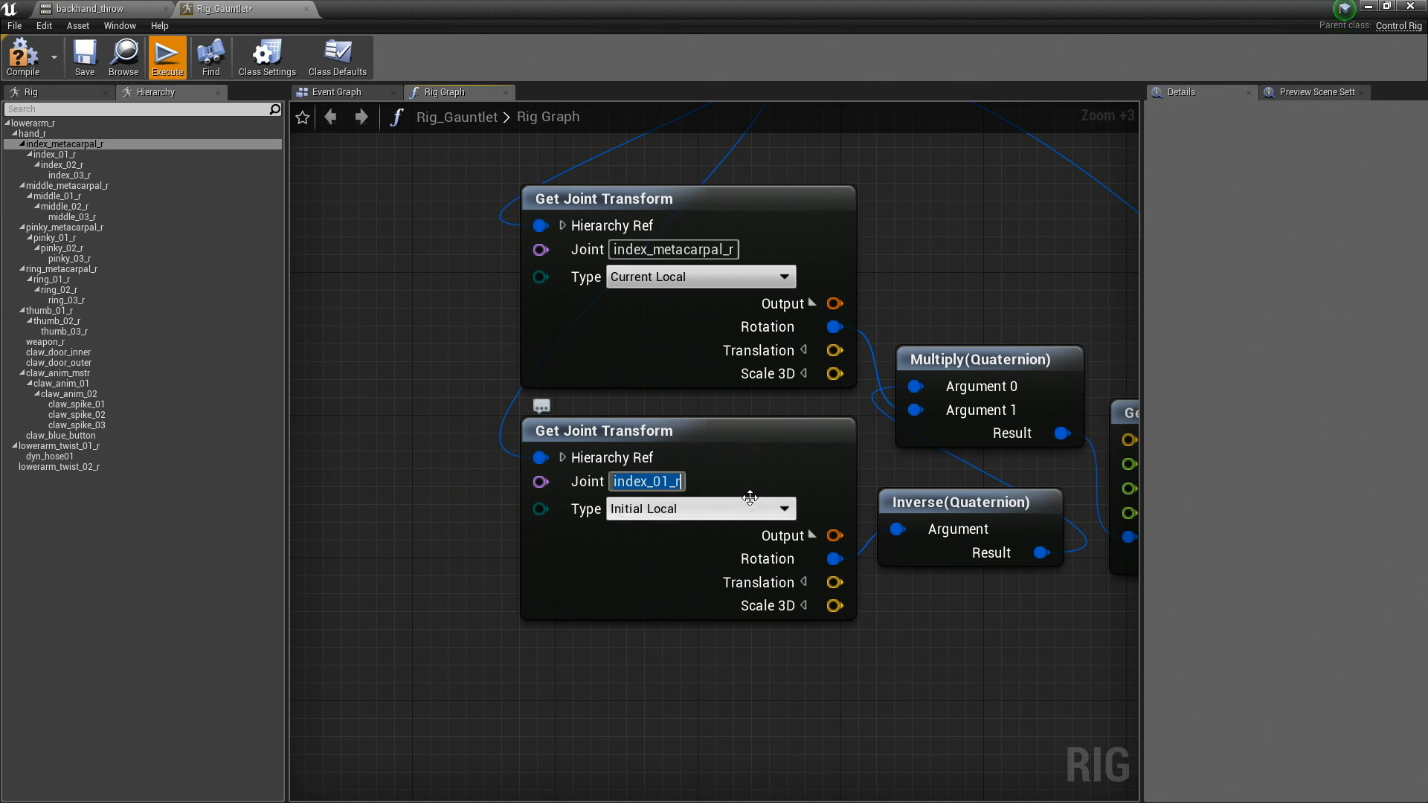
right_drag(511, 387, 1022, 565)
right_drag(344, 390, 1138, 595)
click(818, 241)
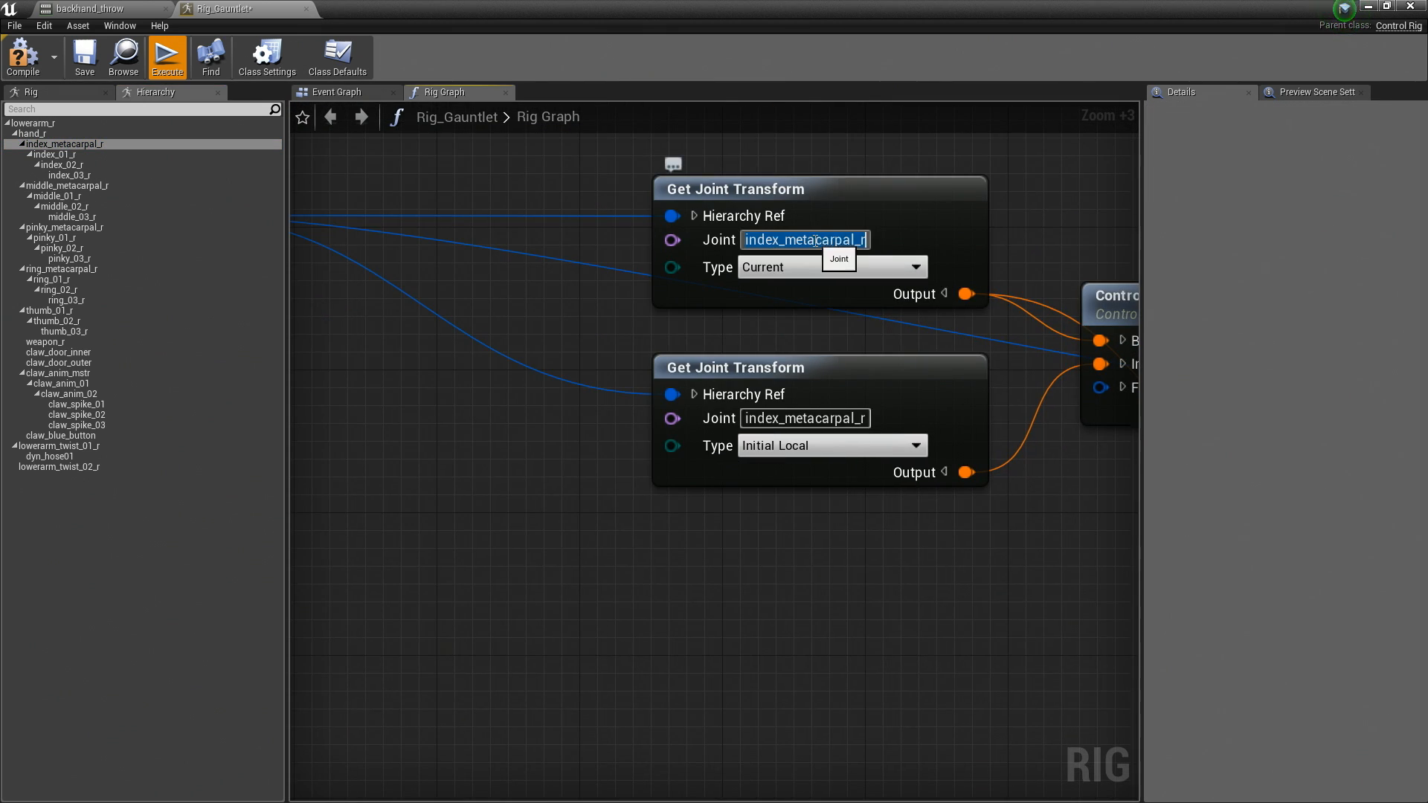
key(Escape)
click(833, 419)
key(ctrl+v)
Step: Set the Joint of the copied chain's first Apply FK and its Current Local Get Joint Transform to index_01_r
right_drag(945, 428, 488, 415)
right_drag(952, 363, 488, 426)
click(889, 306)
key(ctrl+v)
right_drag(975, 446, 731, 337)
click(736, 367)
key(ctrl+v)
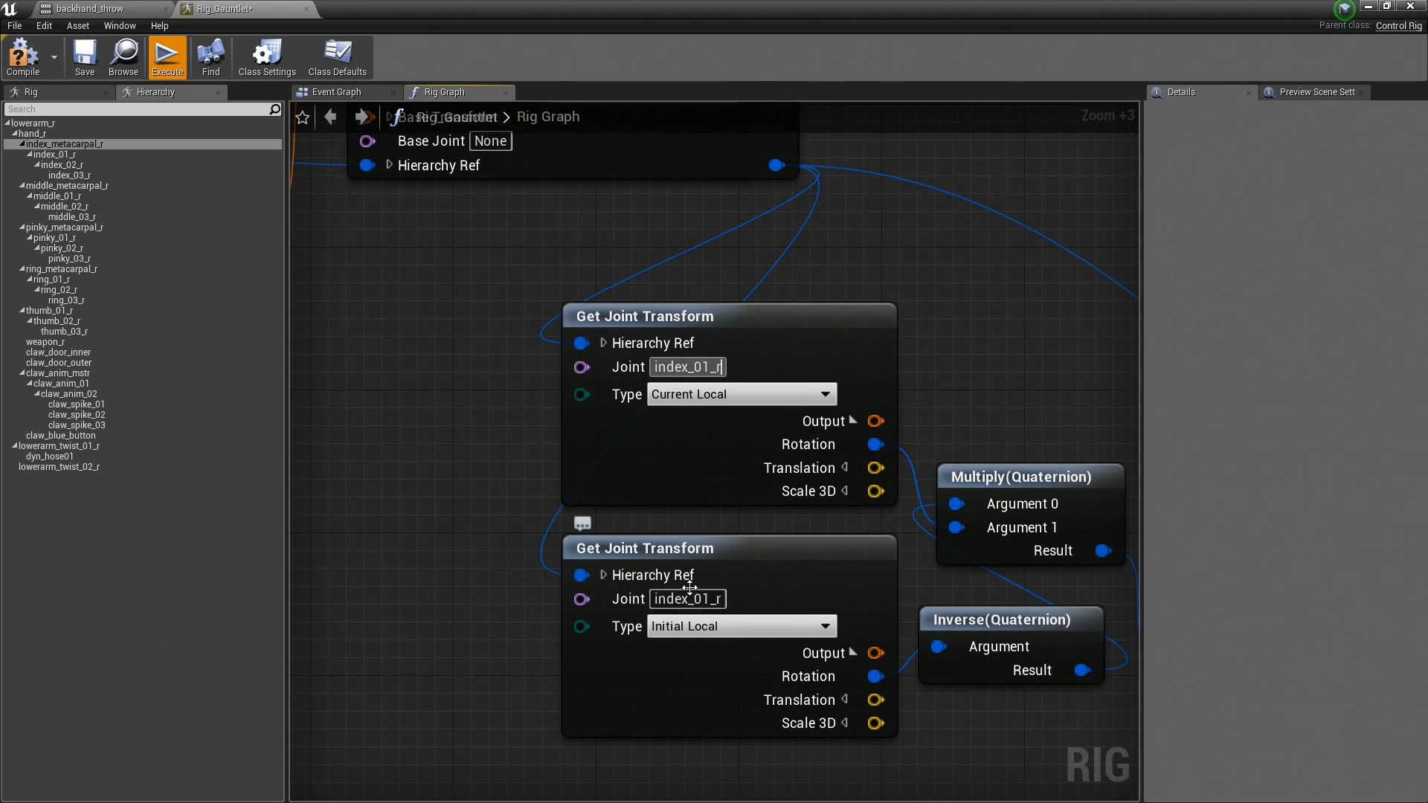
Step: Set the Joint of the Initial Local Get Joint Transform beside the copied Inverse(Quaternion) to index_02_r
click(690, 599)
click(709, 599)
key(BackSpace)
text(2)
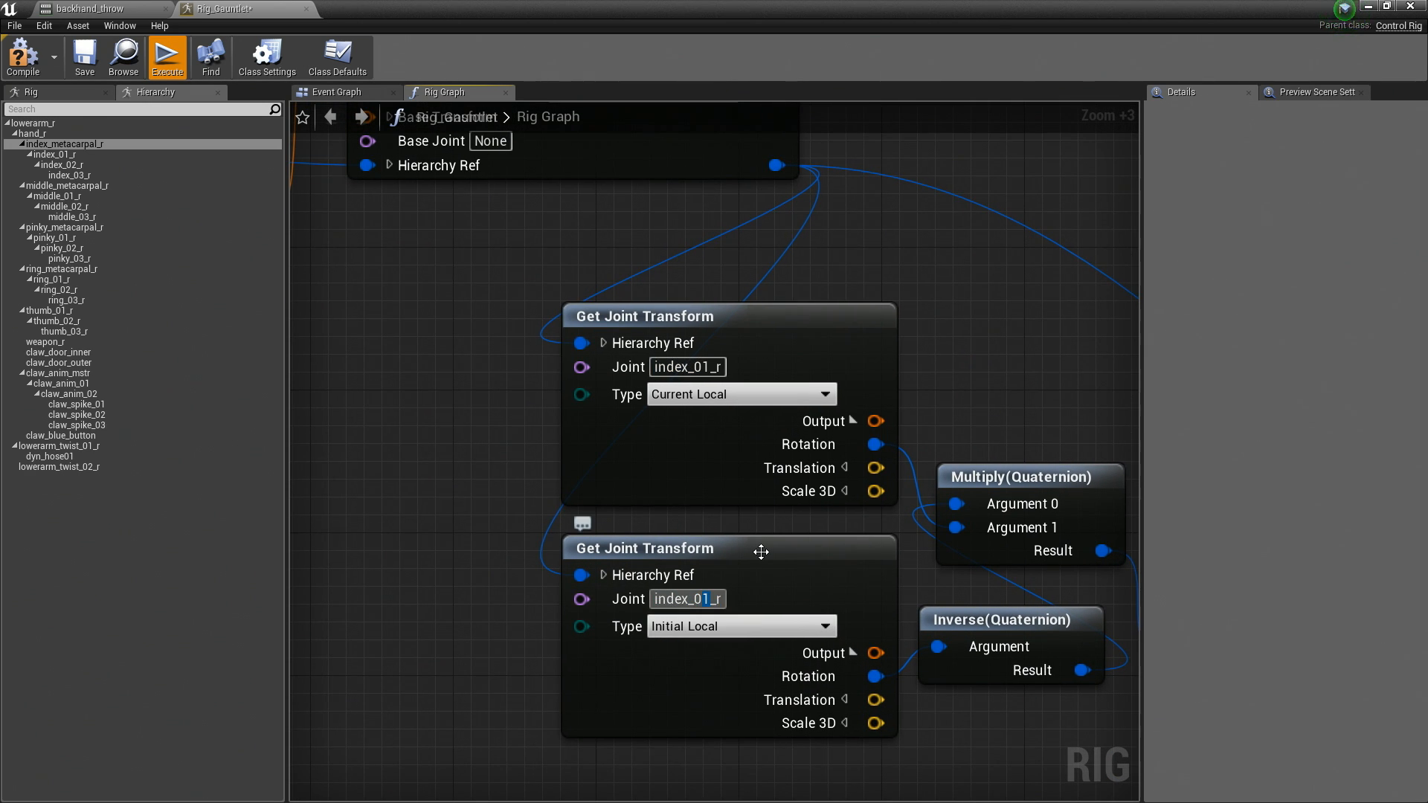
key(Return)
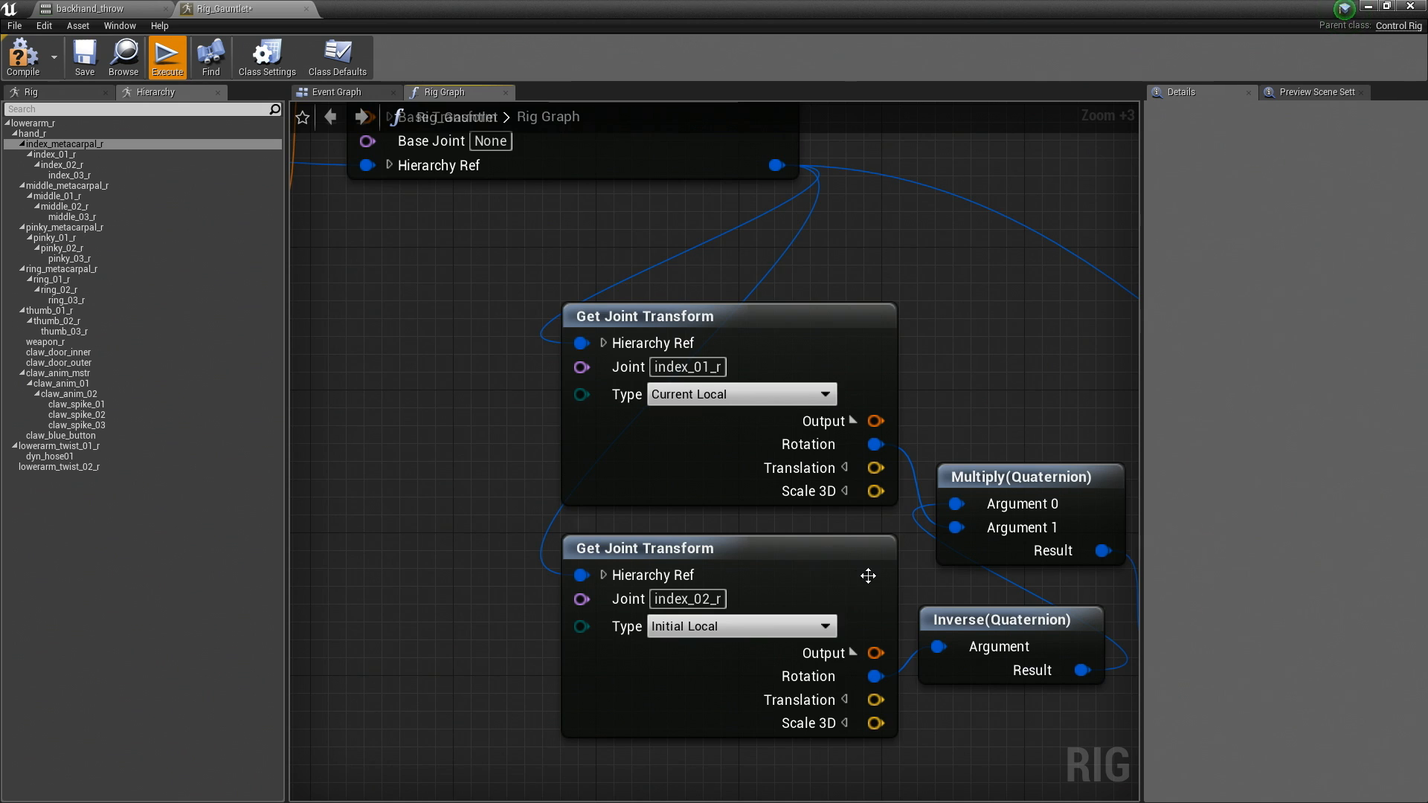
Step: Set the Joint of the additive Apply FK ending the copied chain to claw_anim_02 and check the claw joints in the hierarchy
right_drag(868, 574, 410, 537)
right_drag(799, 534, 100, 594)
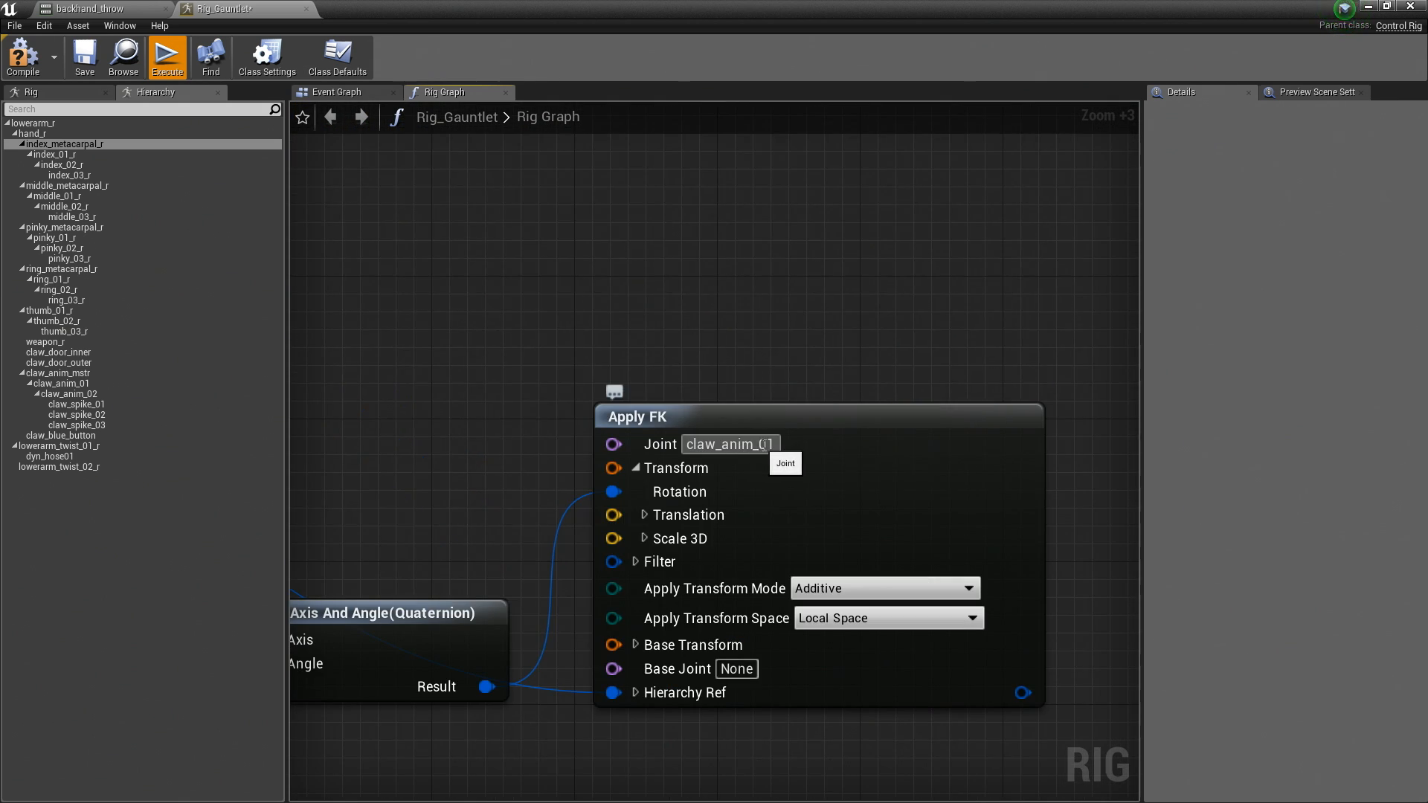
click(770, 444)
drag(767, 444, 777, 444)
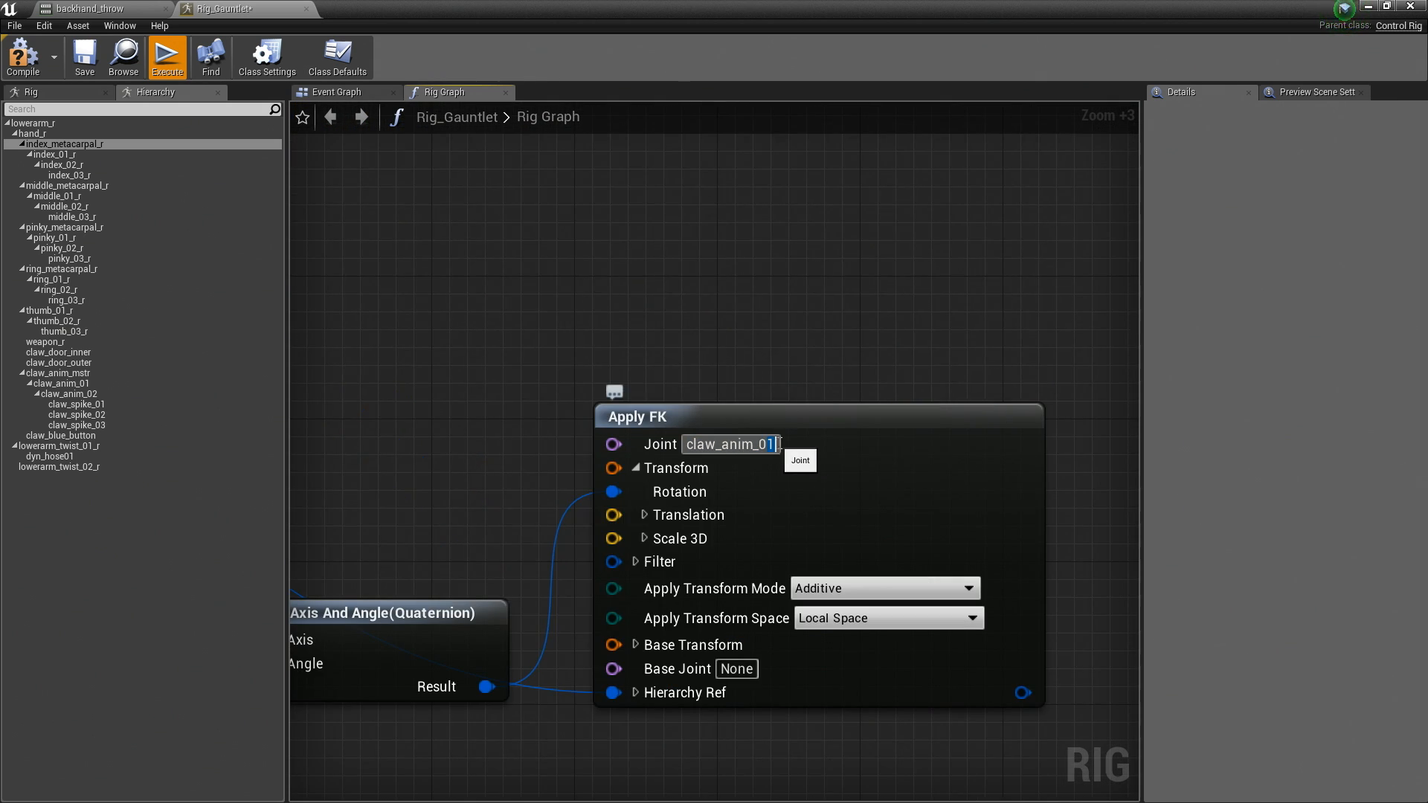
text(2)
key(Return)
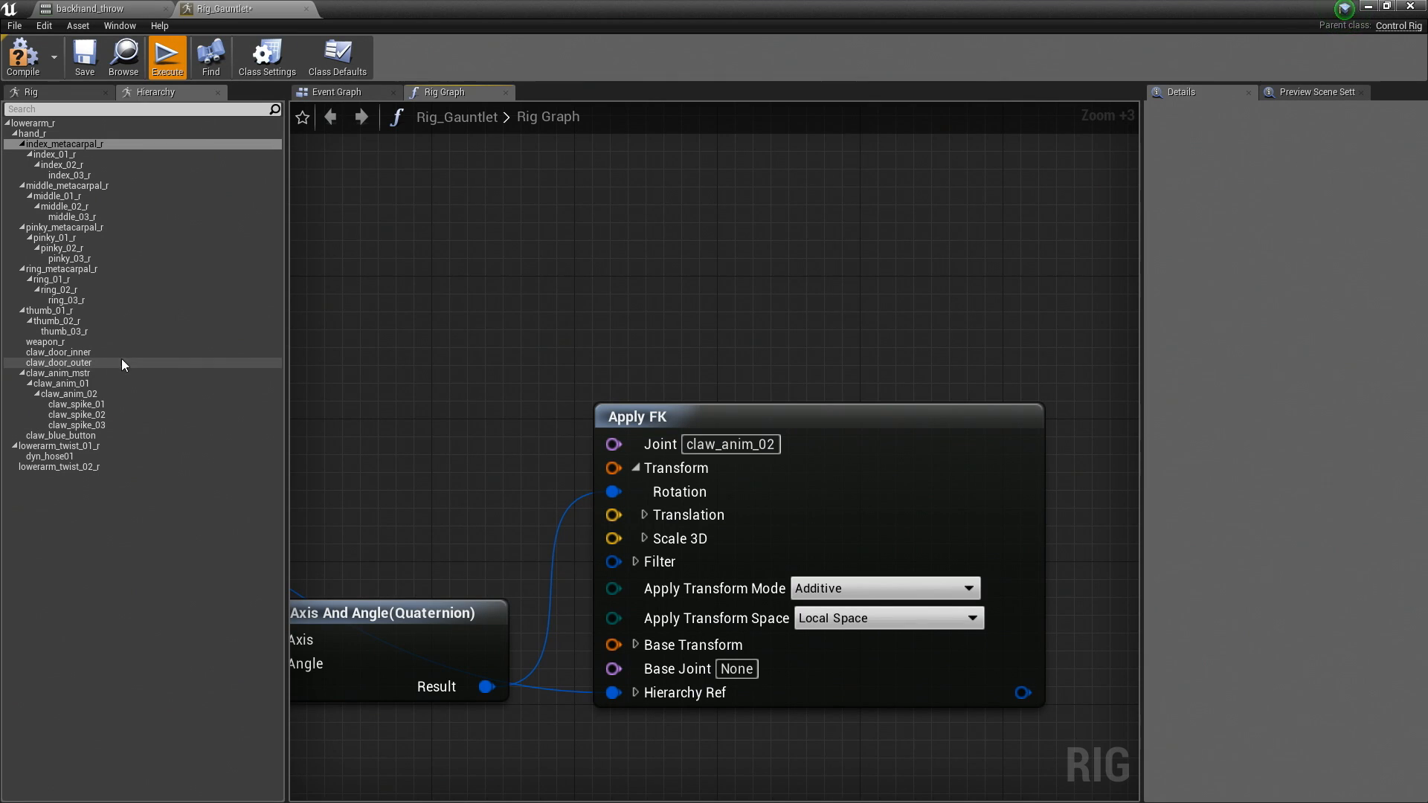
click(82, 394)
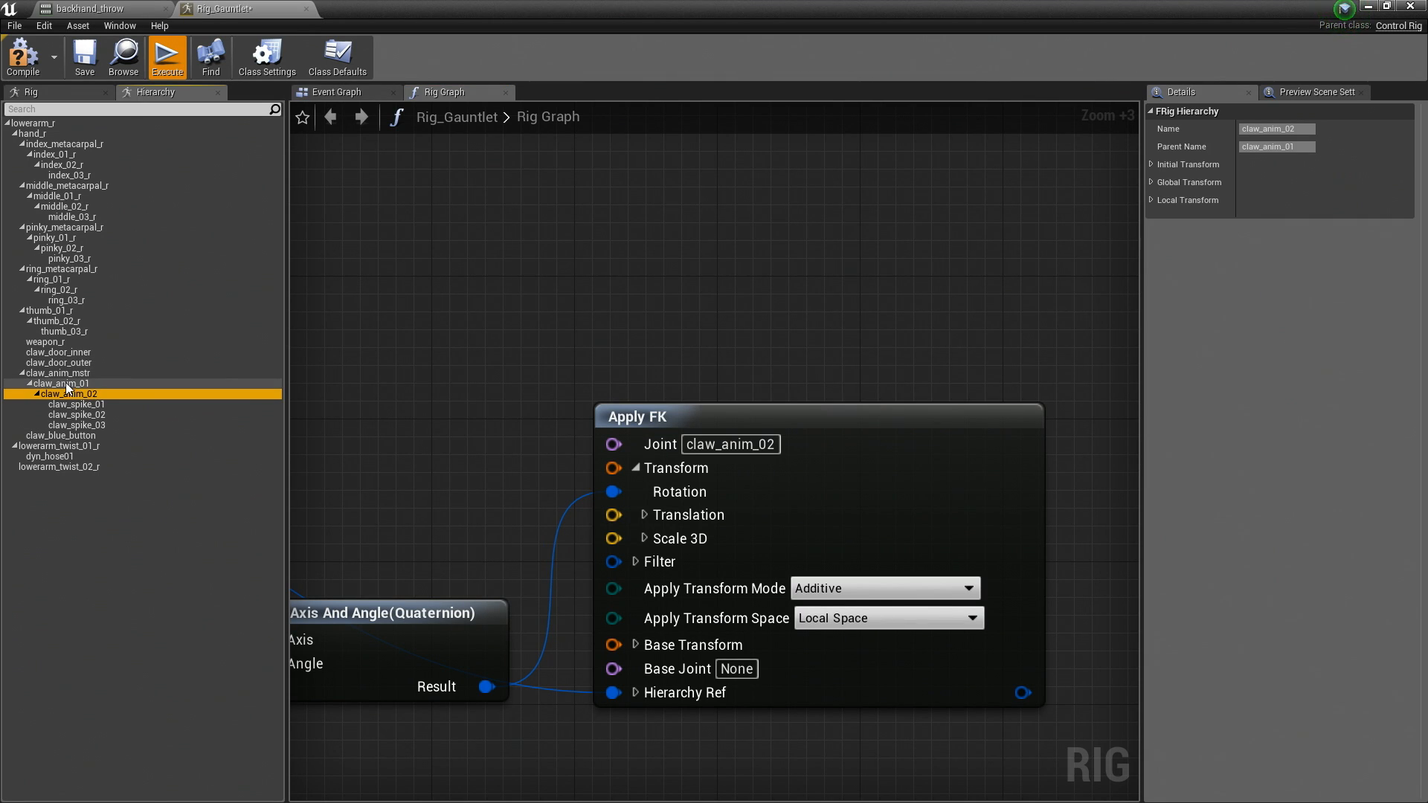
click(67, 384)
Step: Rename the Control_0 node fed by the index_01_r joint transforms to DigitControl and compile the rig
right_drag(435, 416, 725, 445)
right_drag(312, 411, 874, 461)
scroll(765, 453, down, 2)
right_drag(555, 418, 922, 469)
right_drag(448, 424, 963, 450)
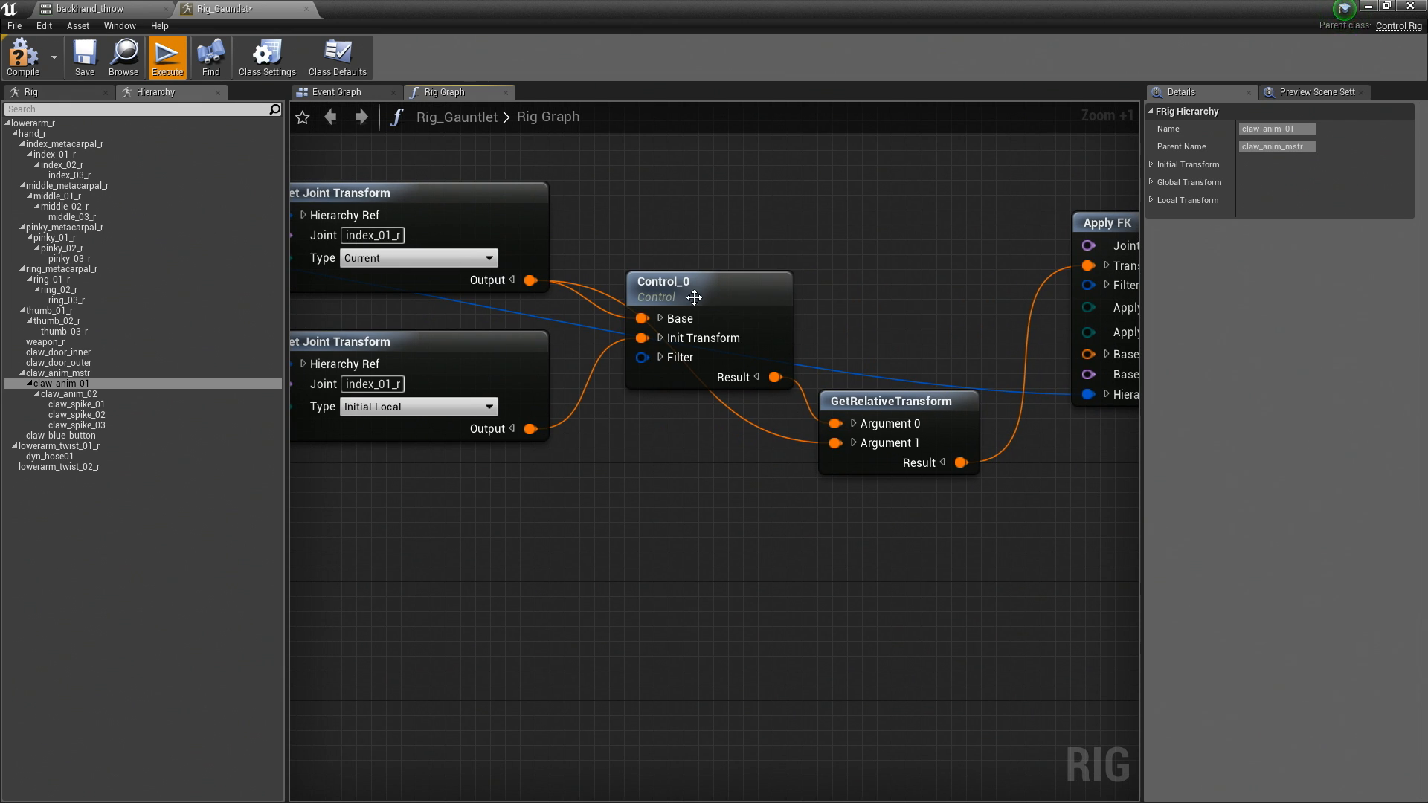
click(693, 298)
click(1275, 147)
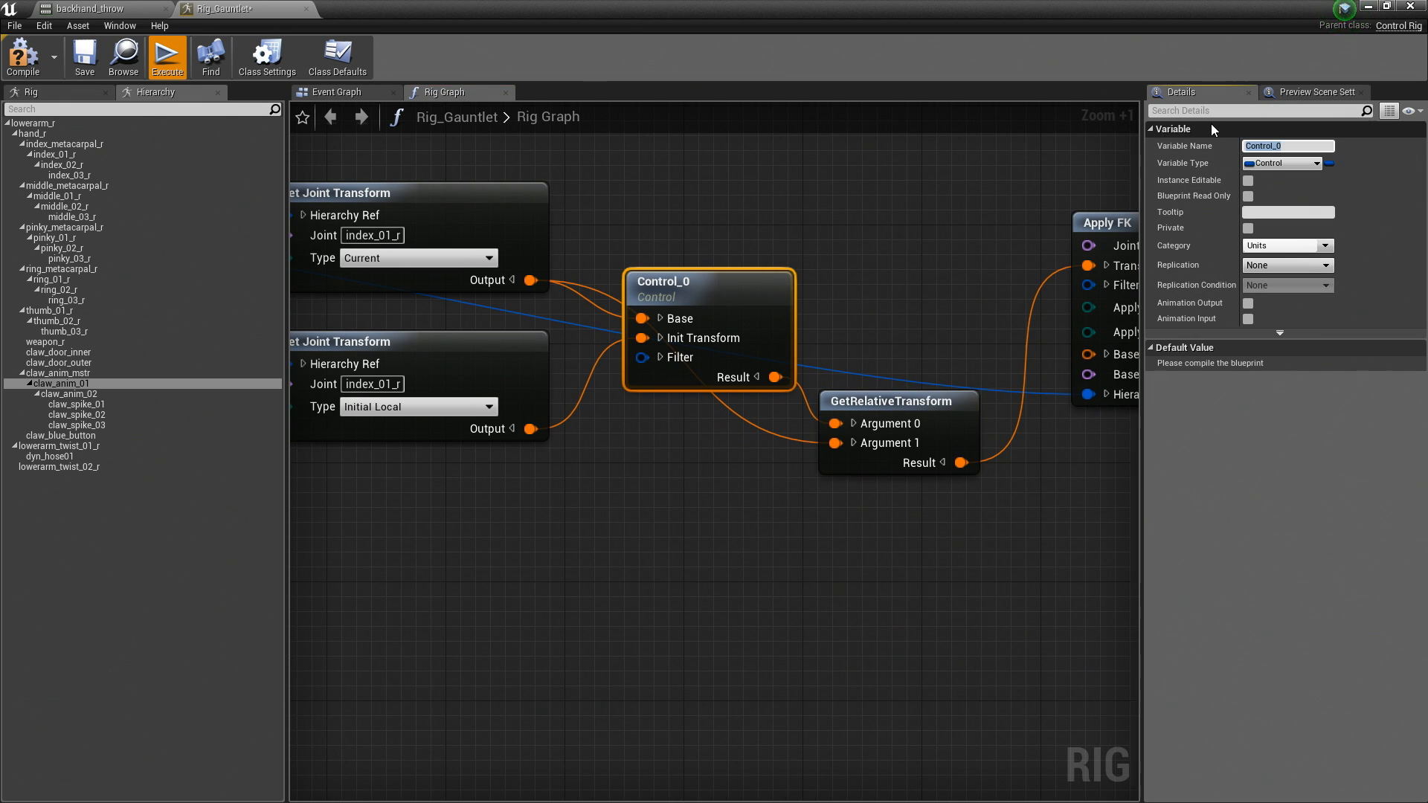
text(DigitControl)
key(Return)
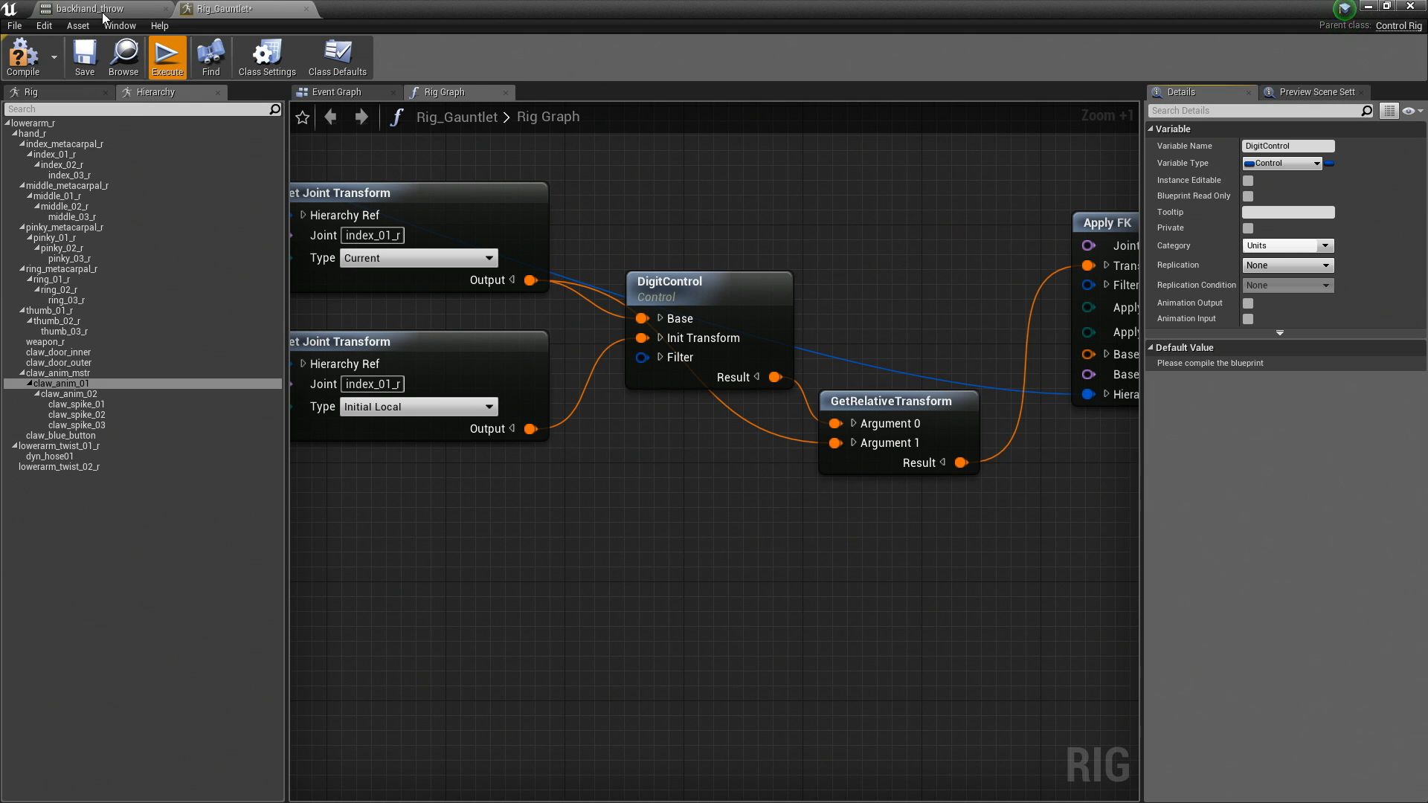
click(23, 55)
Step: Select the DigitControl node and rotate its control in the preview viewport to test the finger and claw motion
click(663, 291)
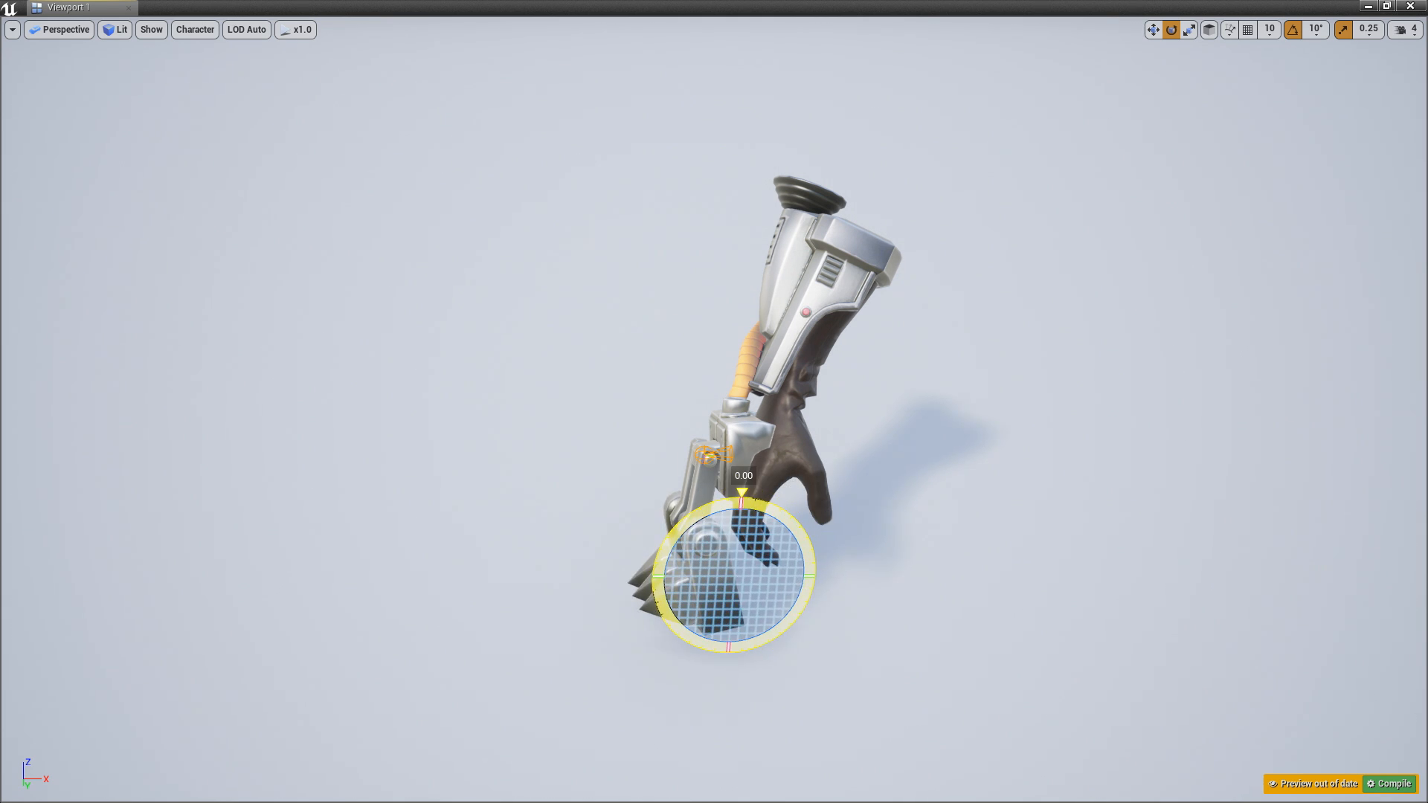
drag(716, 510, 716, 509)
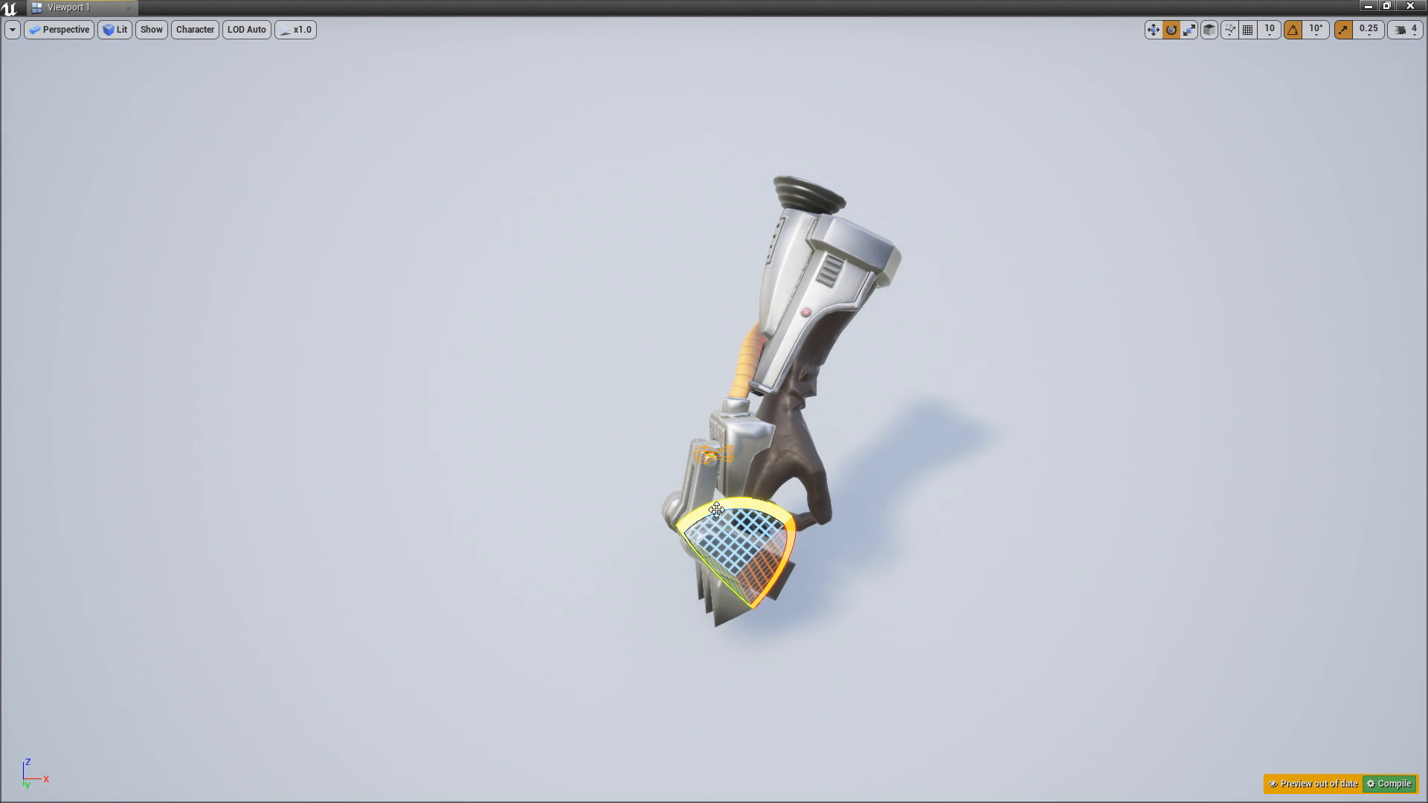
drag(716, 509, 552, 528)
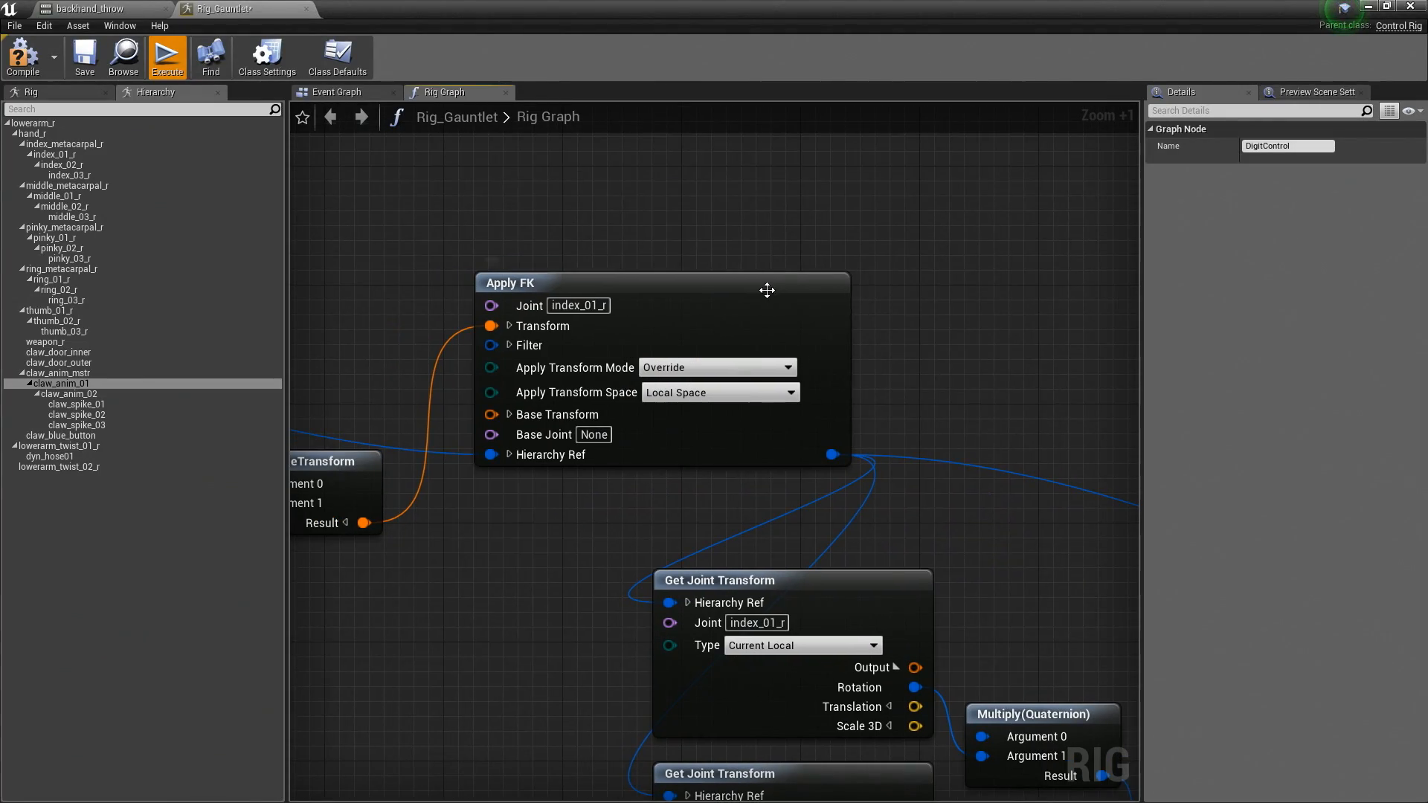
Step: Set the Execution Type of the index_01_r override Apply FK to In Editing Time and compile the rig
click(780, 427)
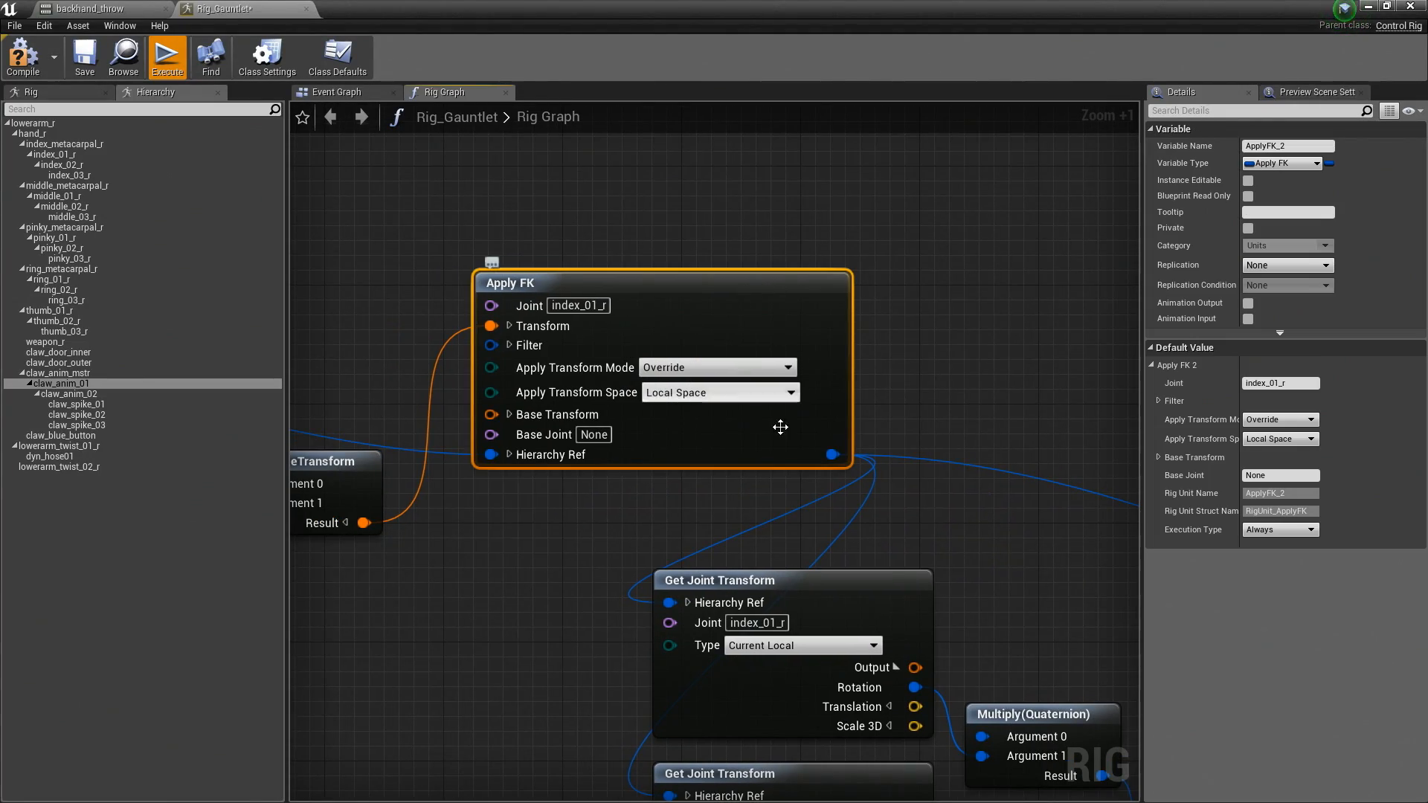
click(1259, 532)
click(1267, 552)
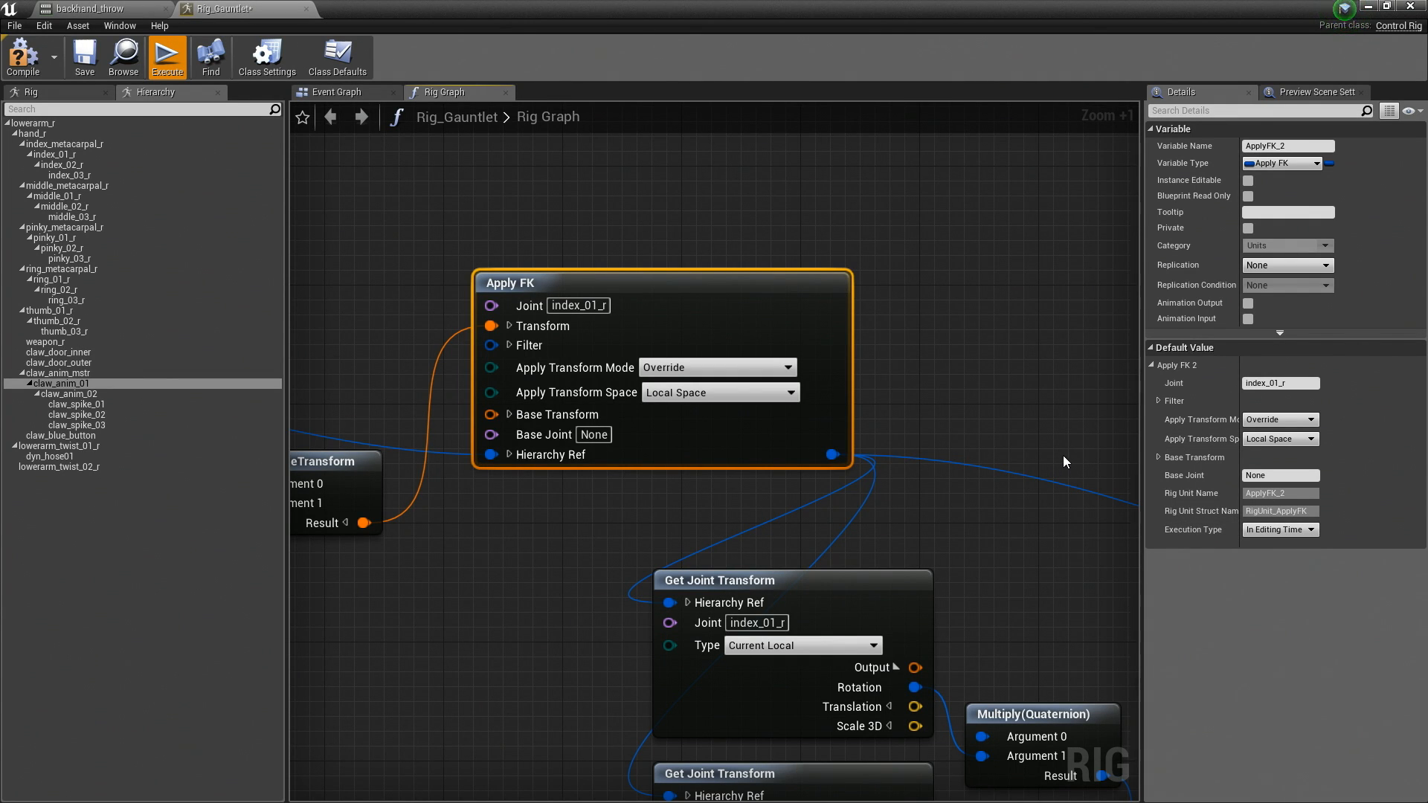
right_drag(979, 455, 1196, 442)
click(25, 58)
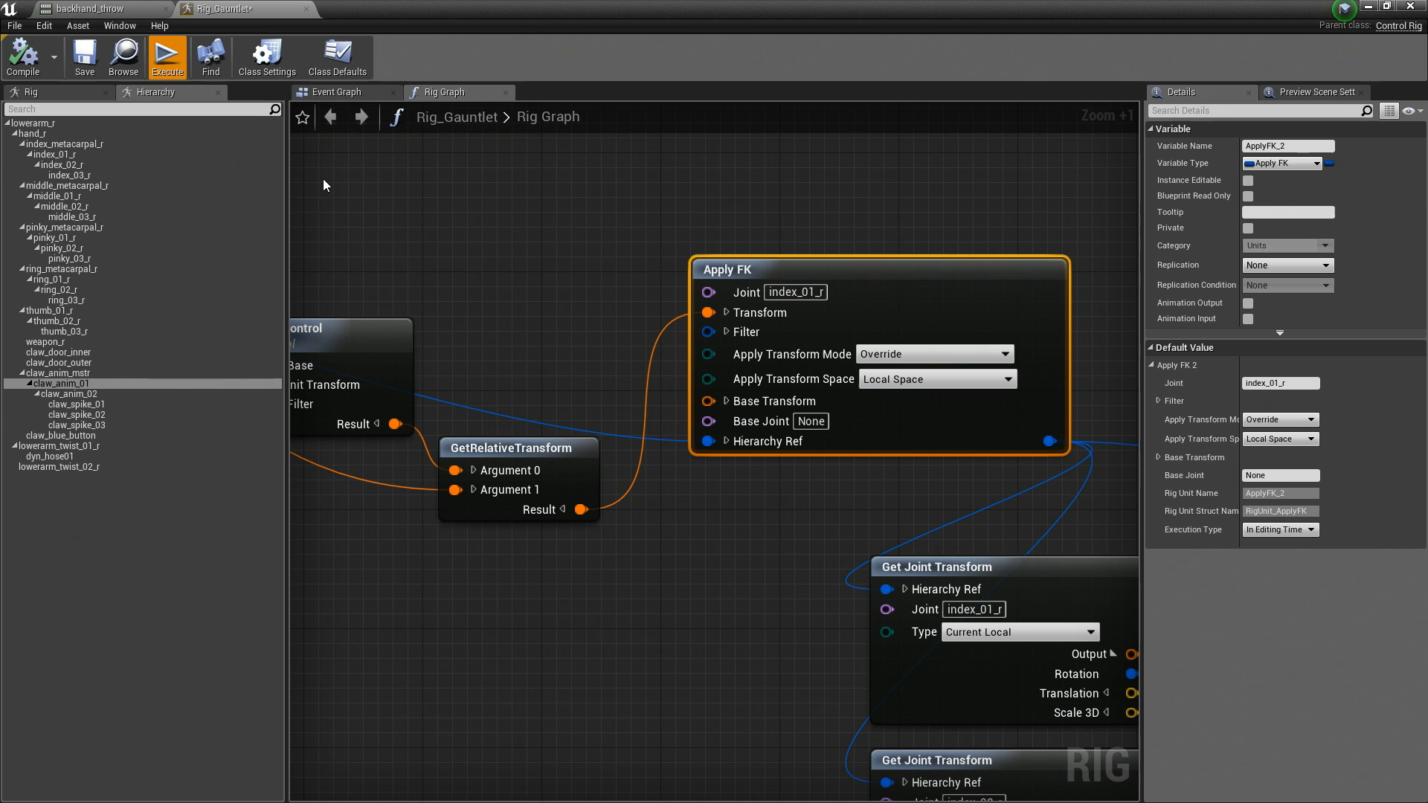
Step: Create an Anim Blueprint from the SK_F_Outlander_Gauntlet skeletal mesh, keeping the default name, and open it
click(91, 9)
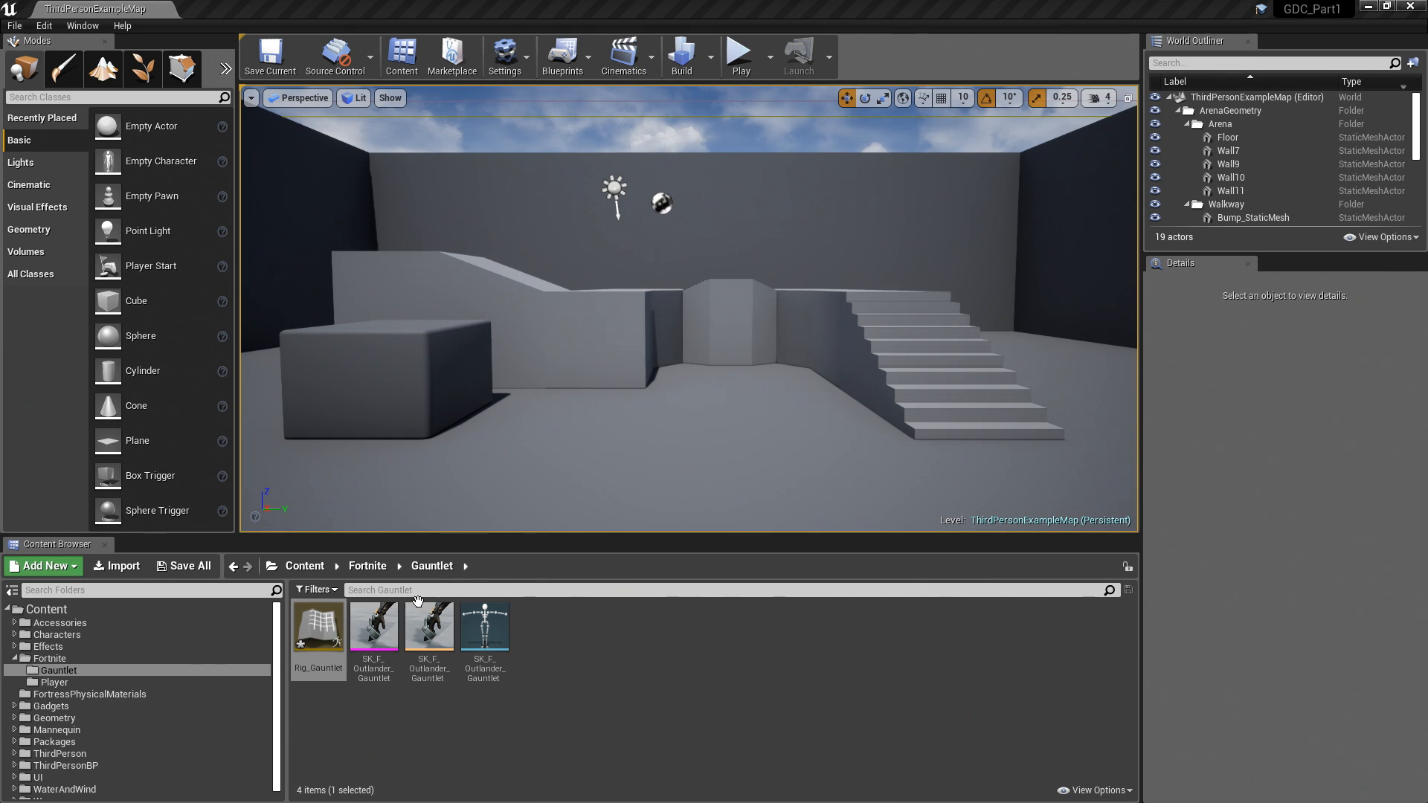
click(383, 632)
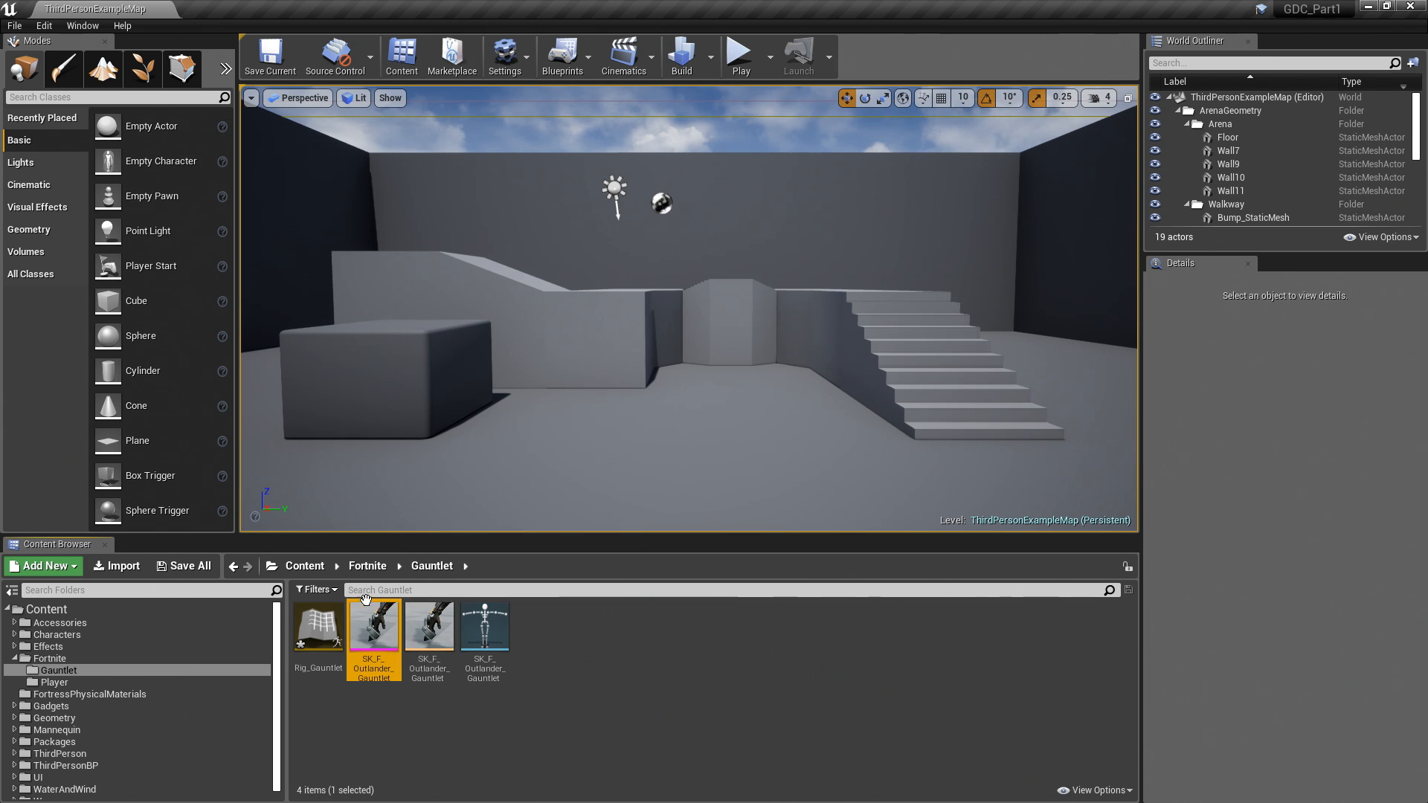
right_click(386, 638)
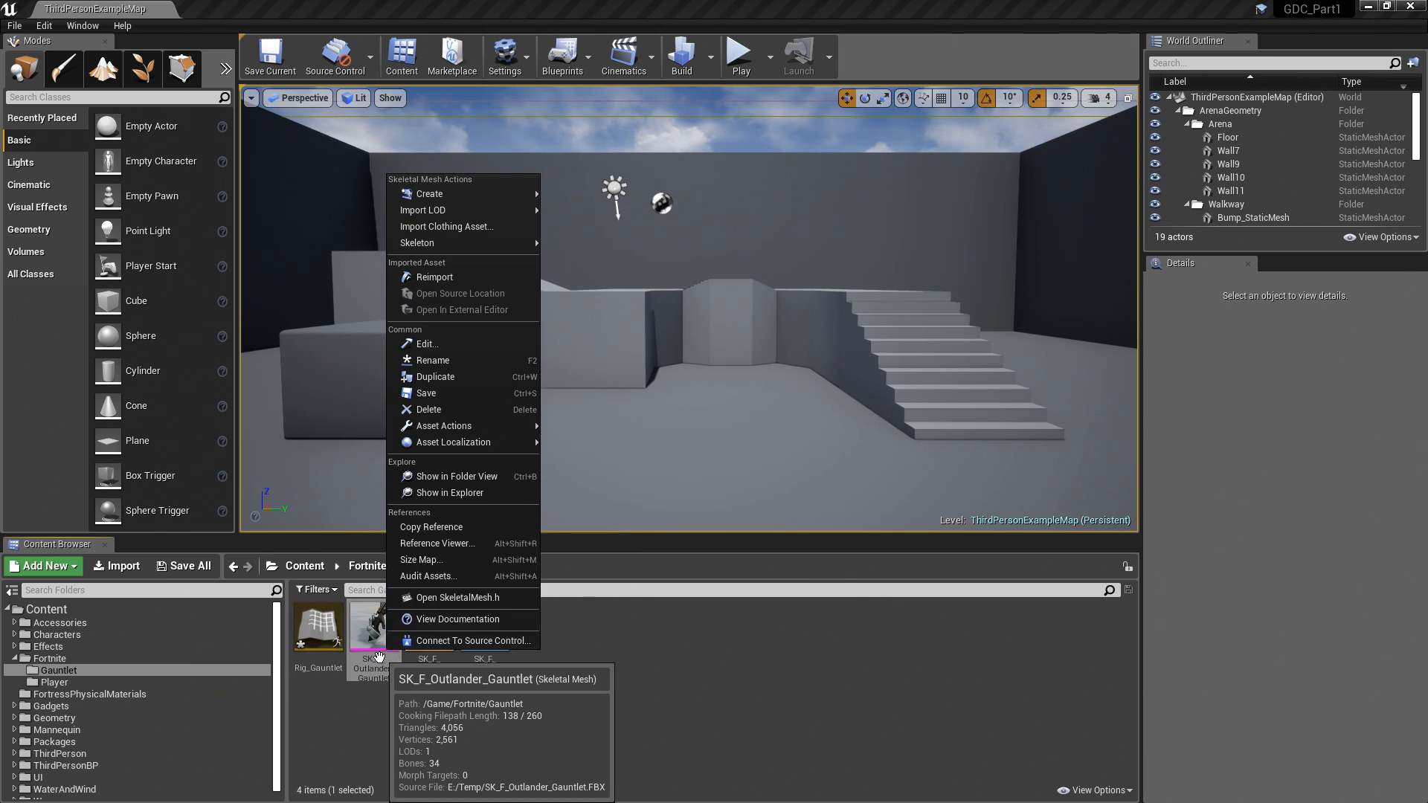
mouse_move(443, 195)
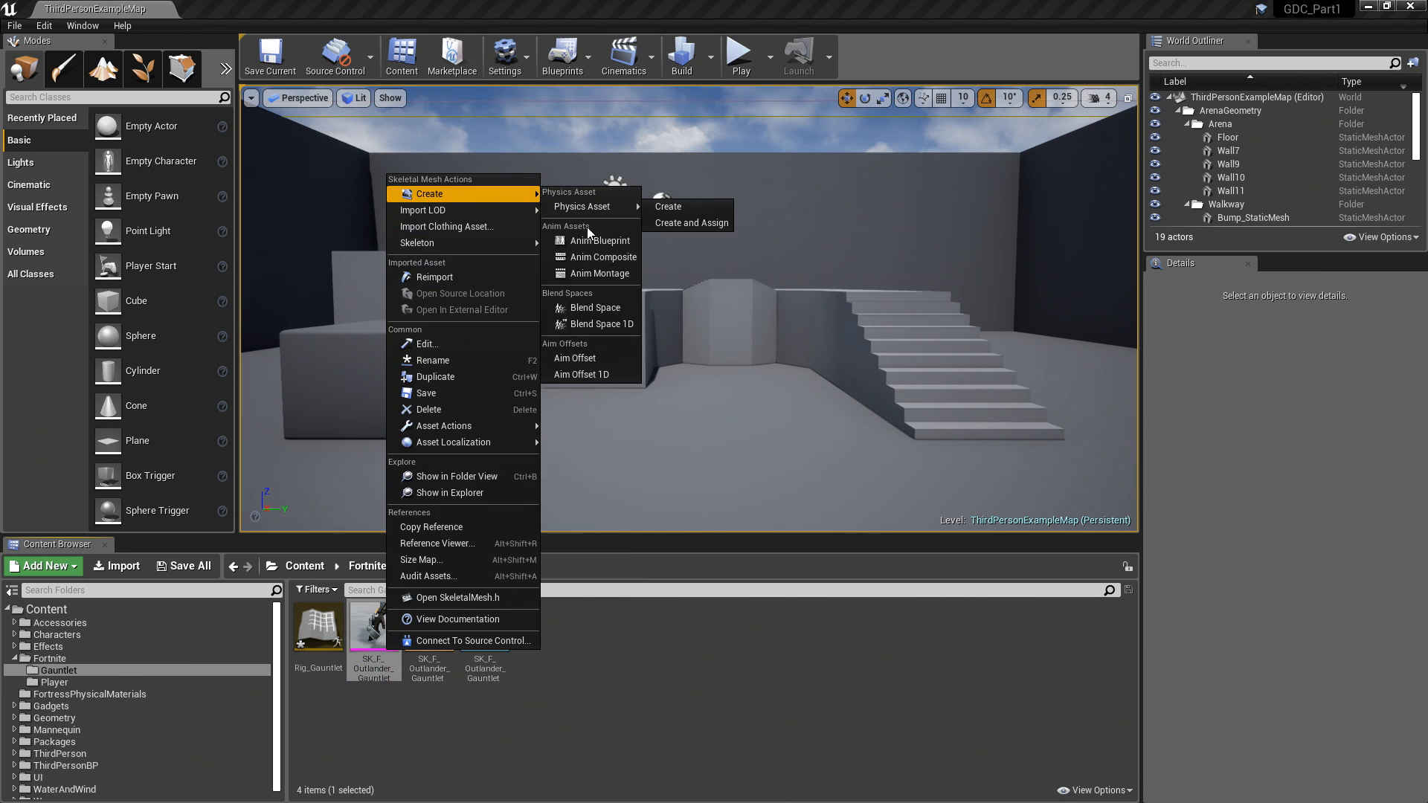
click(599, 241)
key(Return)
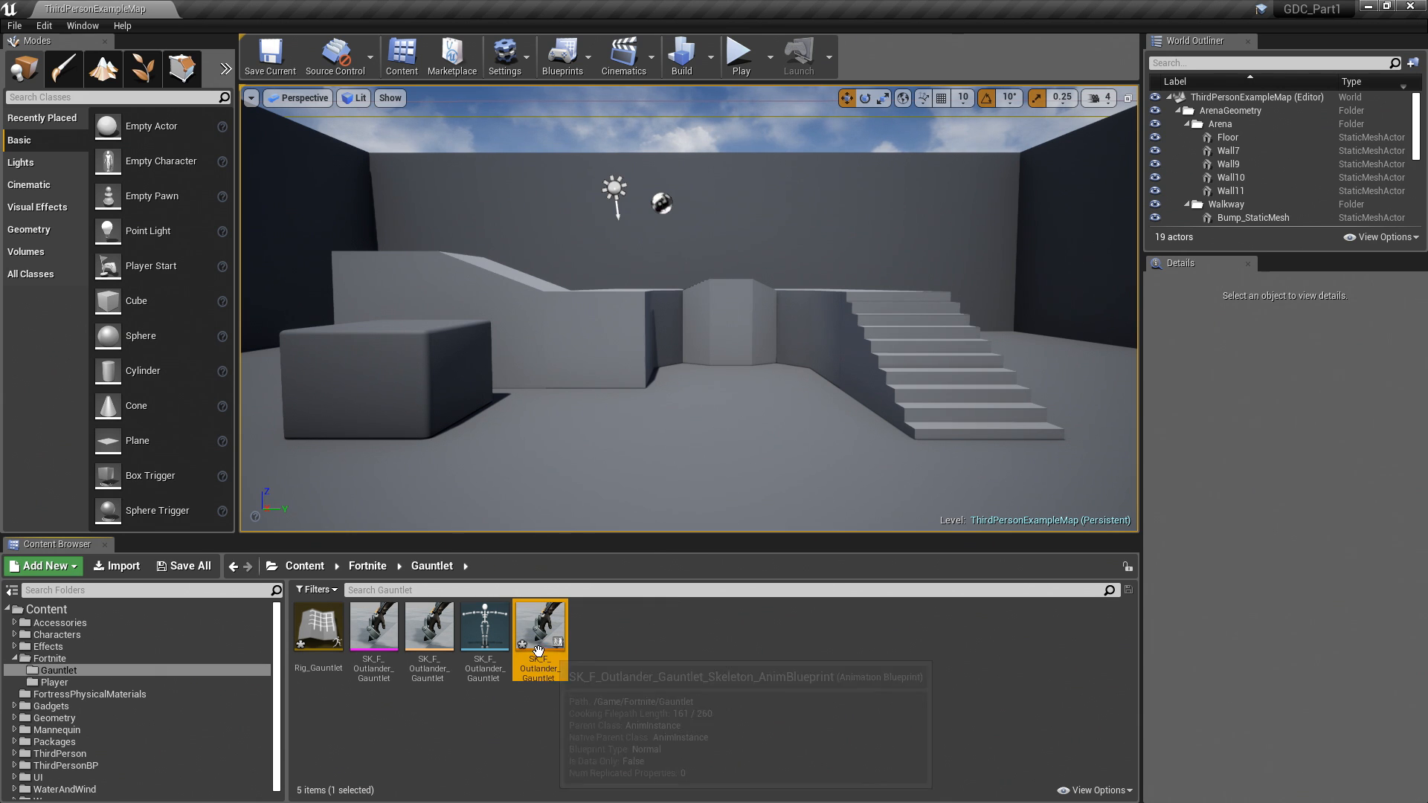
double_click(538, 641)
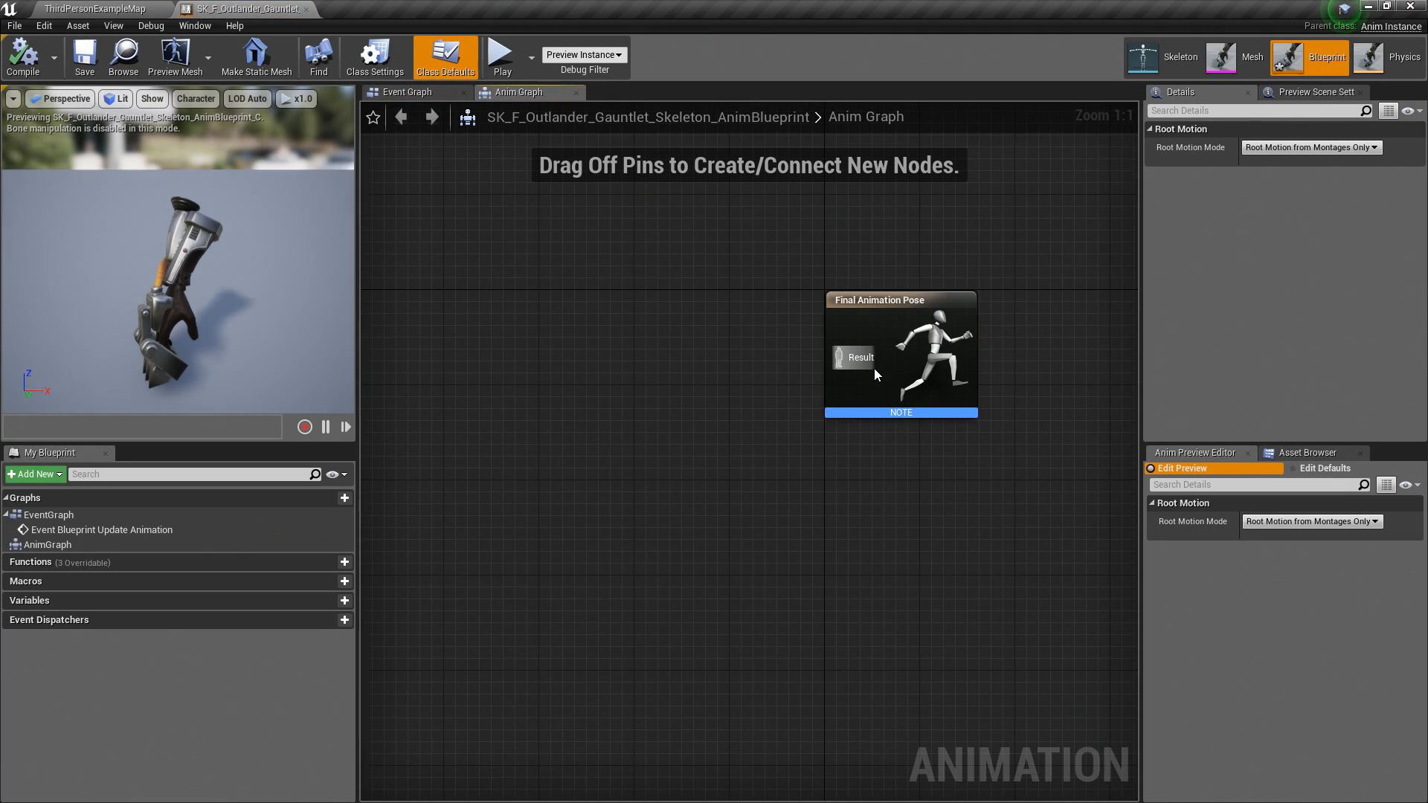
Step: Add a Copy Pose From Mesh node to the Anim Graph and enable Use Attached Parent on it
scroll(872, 367, up, 5)
scroll(868, 363, up, 1)
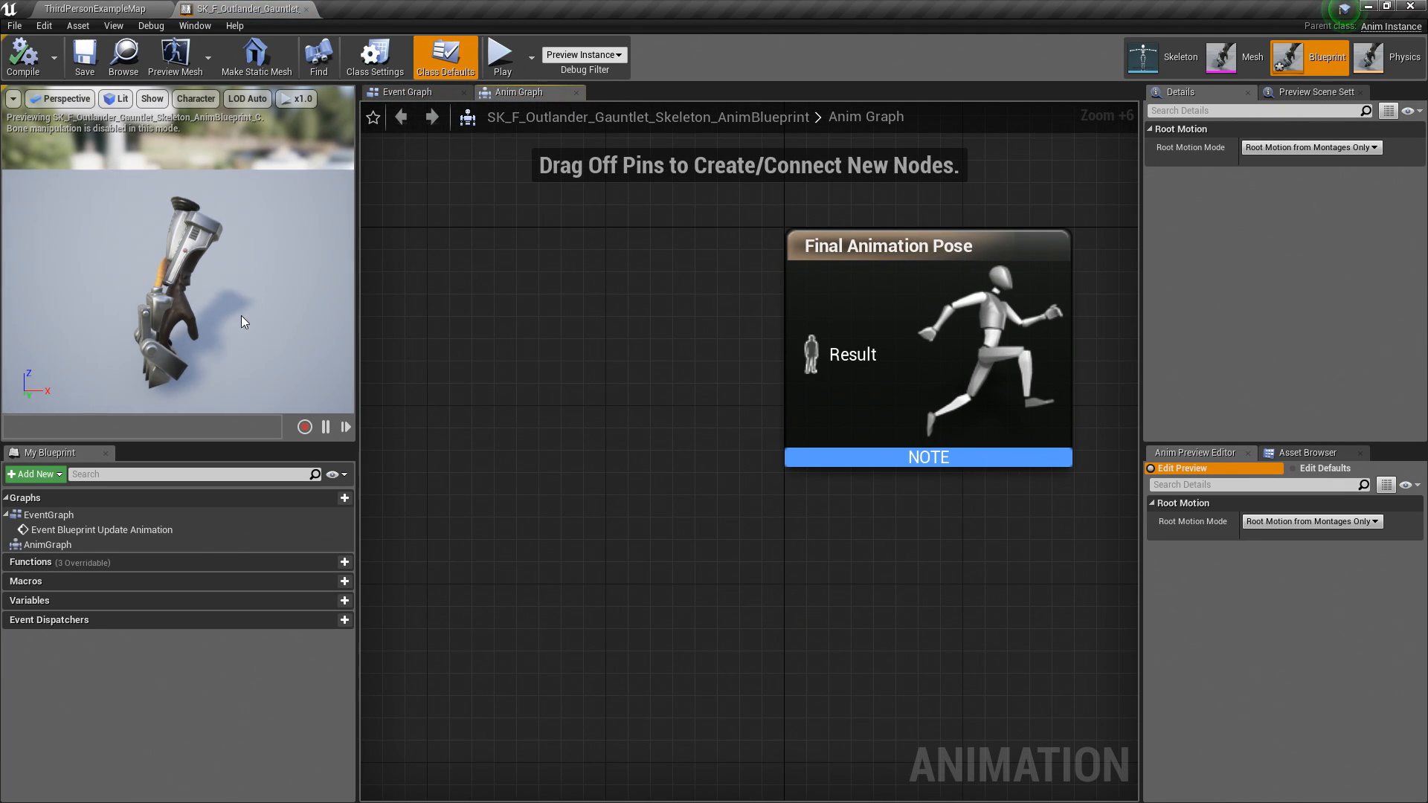
right_drag(497, 367, 447, 389)
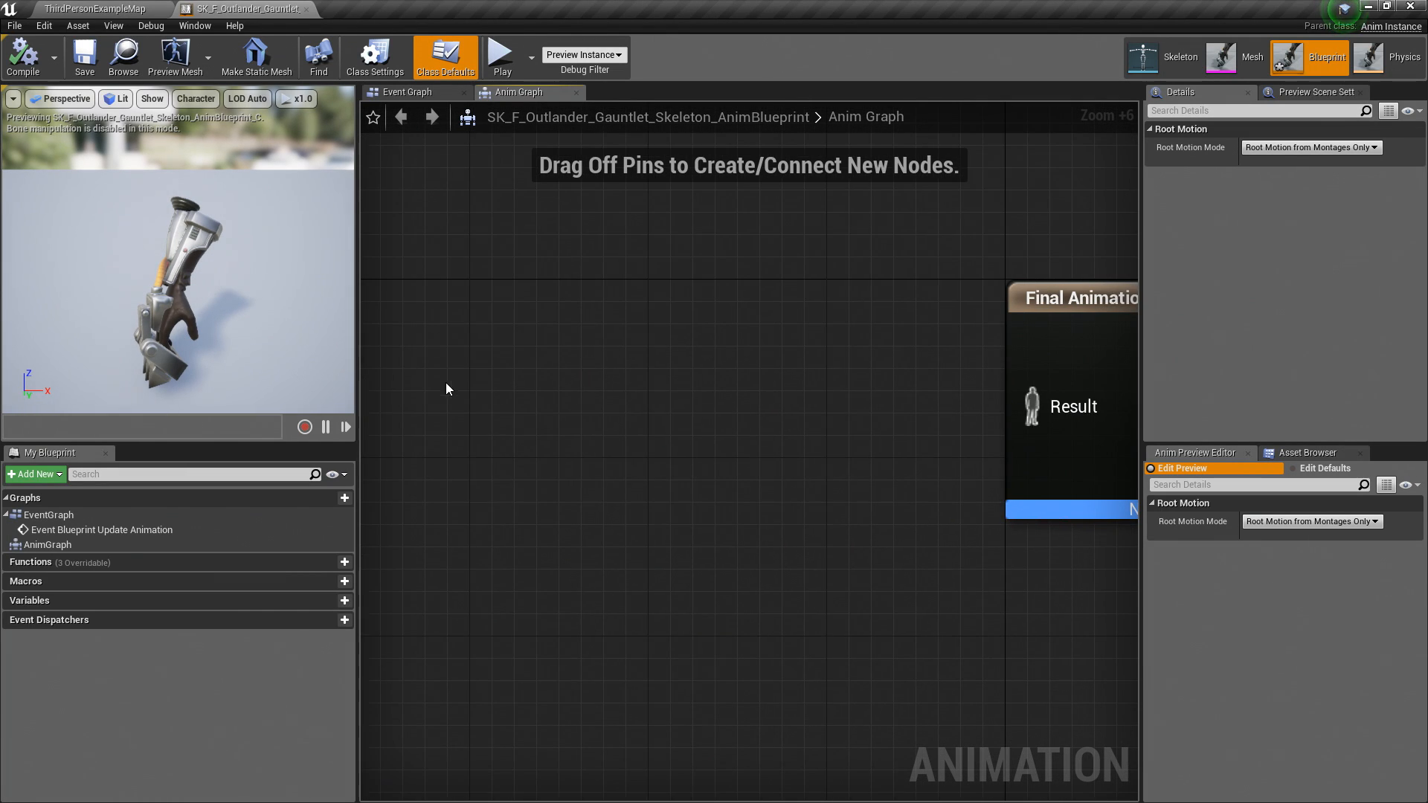
right_click(447, 382)
text(copy pse)
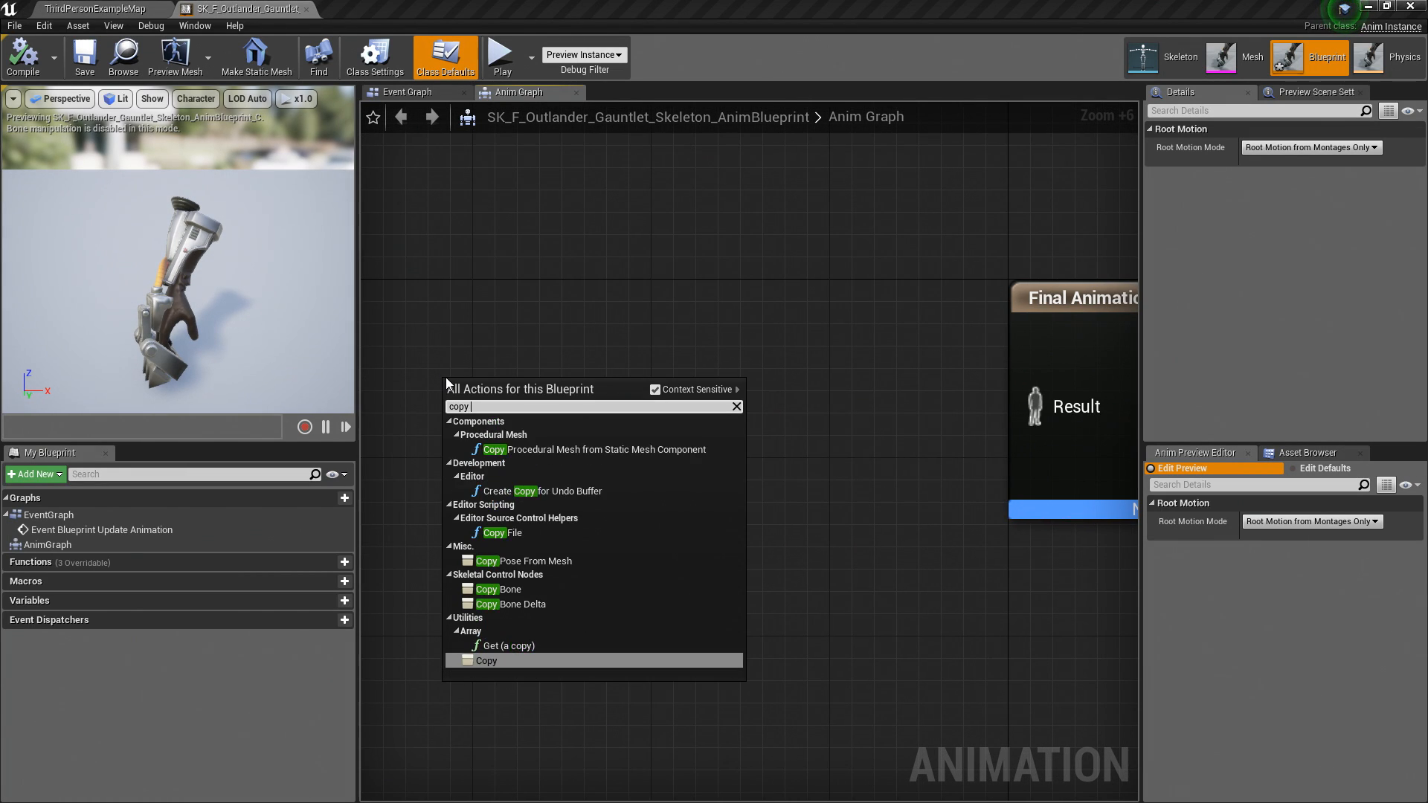
key(BackSpace)
key(BackSpace)
text(ose from me)
key(Return)
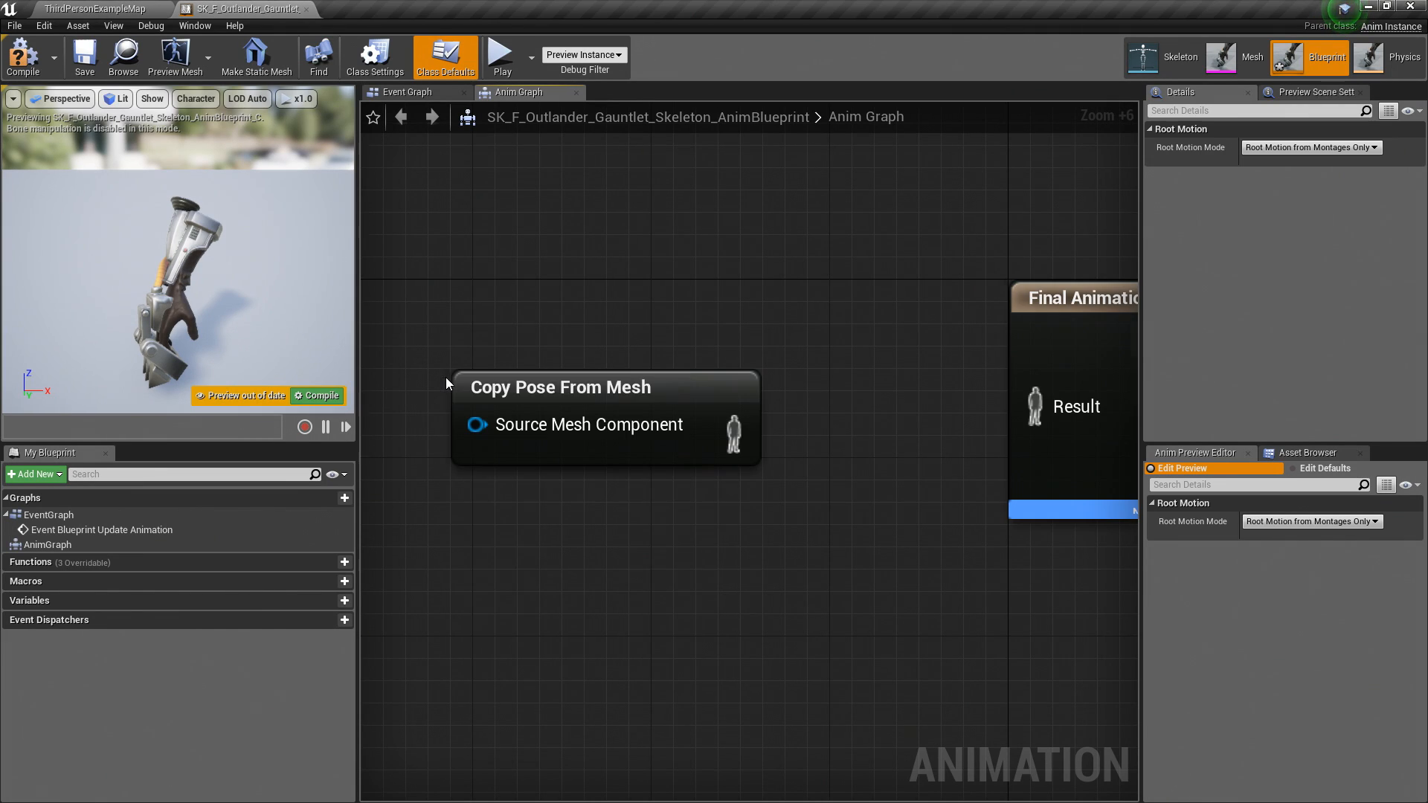
drag(618, 392, 529, 392)
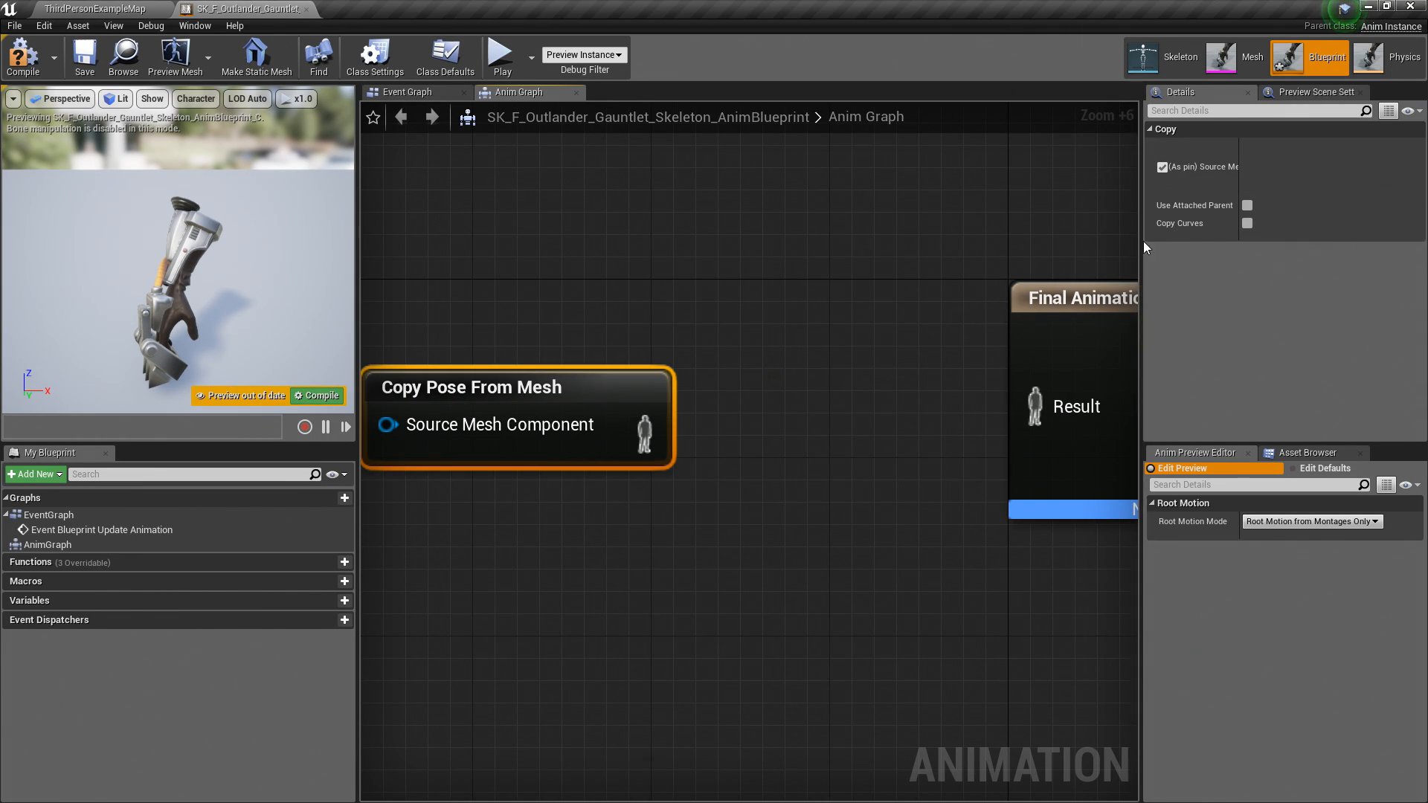
drag(1143, 241, 1109, 223)
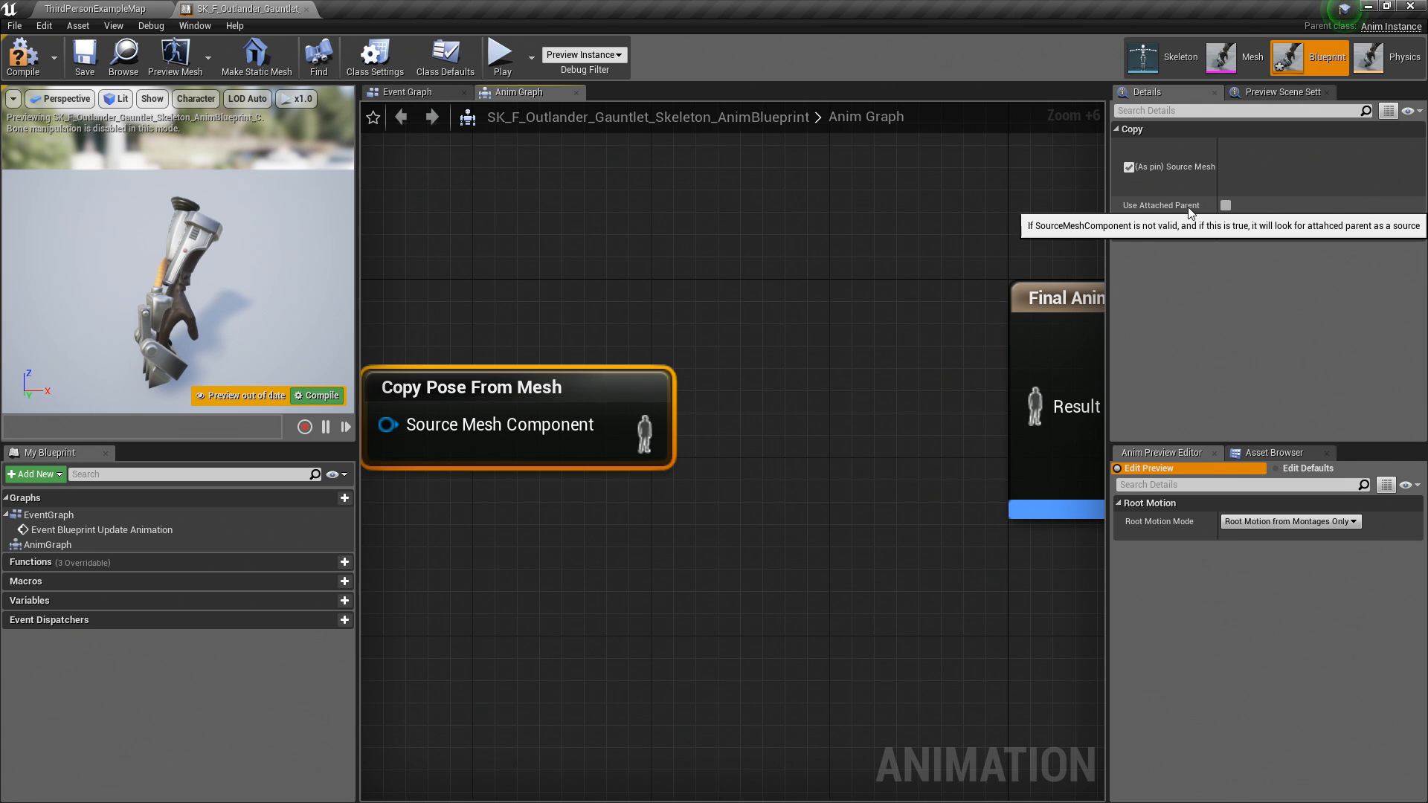
click(1226, 205)
Step: Add a Control Rig node between Copy Pose From Mesh and Final Animation Pose, making room for it
right_drag(920, 400, 638, 418)
click(932, 297)
drag(904, 319, 991, 318)
right_drag(653, 381, 812, 343)
right_click(723, 404)
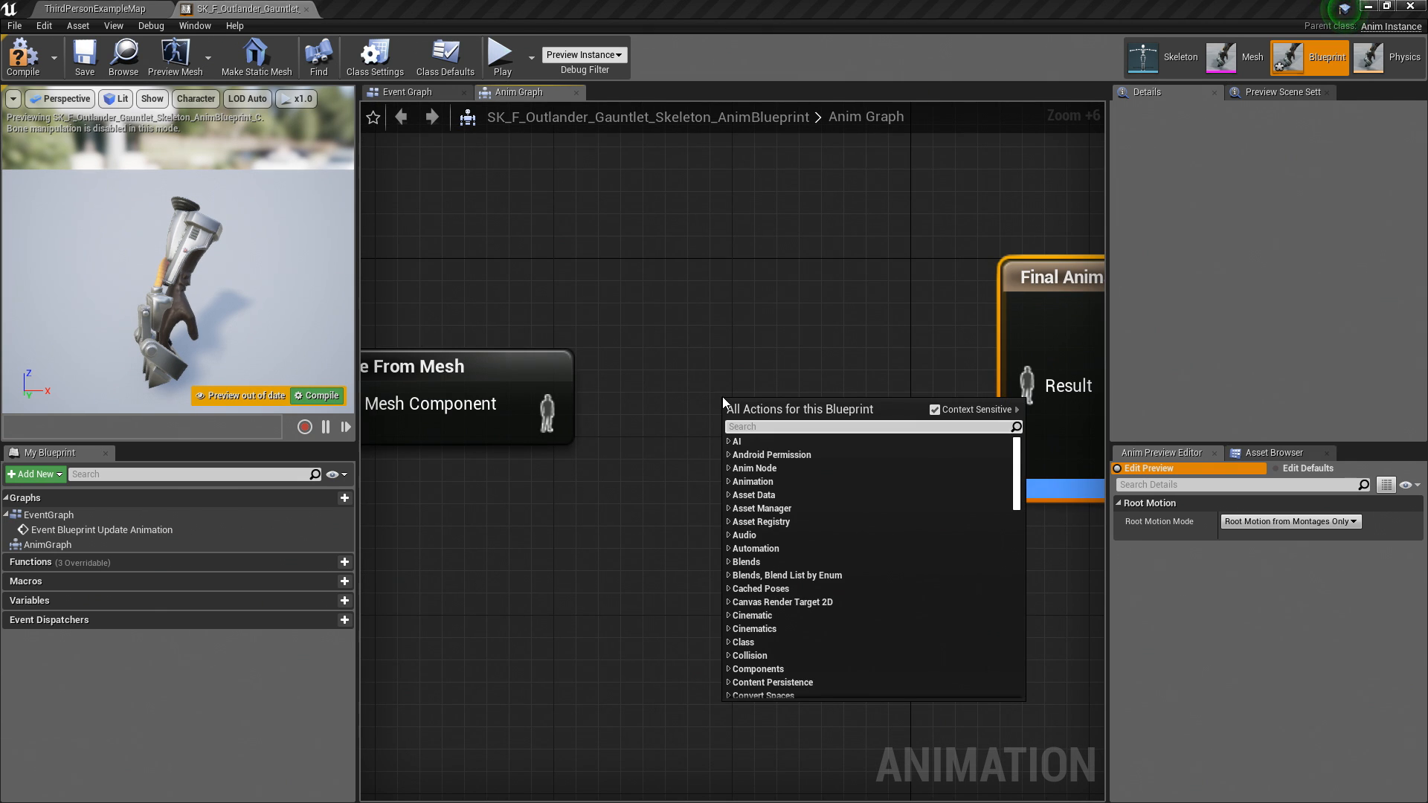
text(control rig)
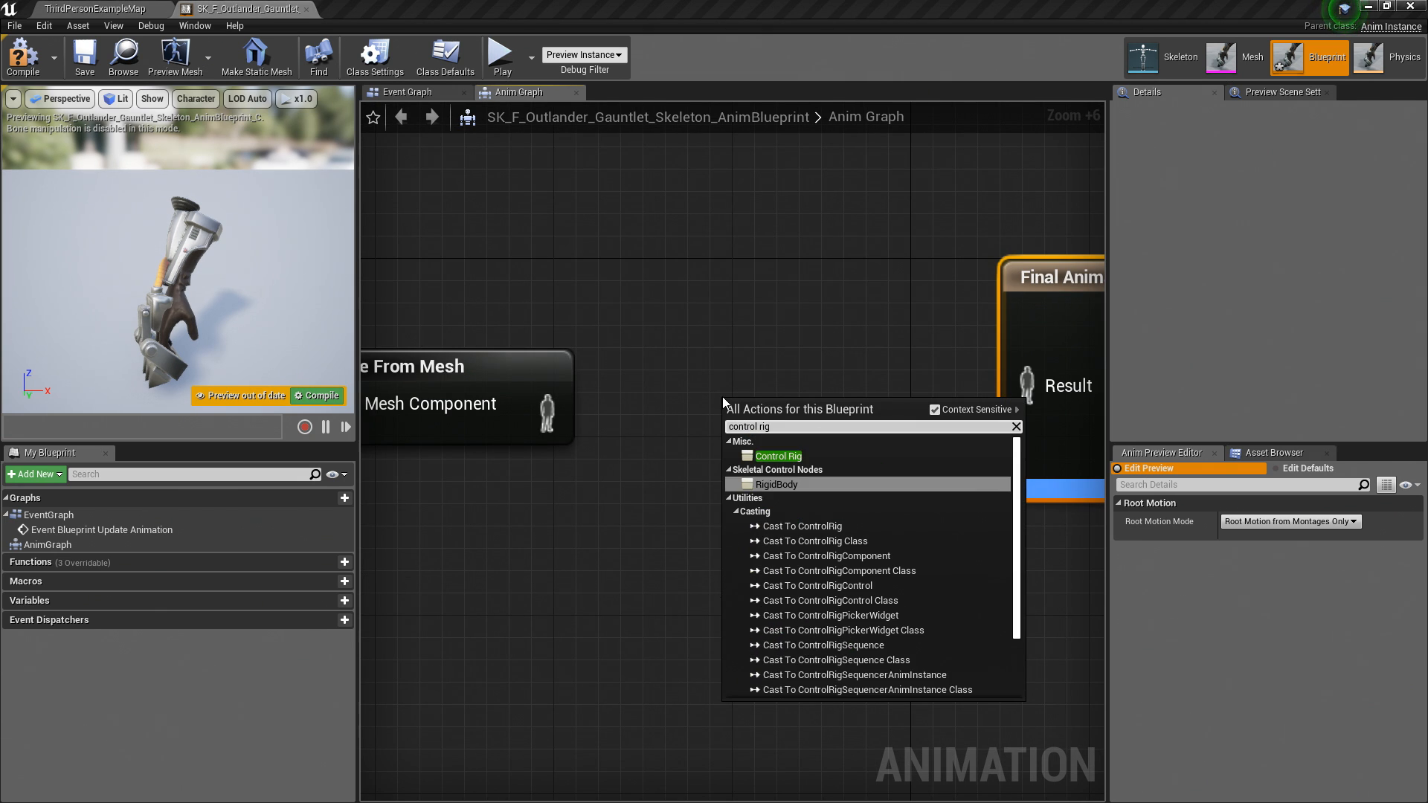
key(Return)
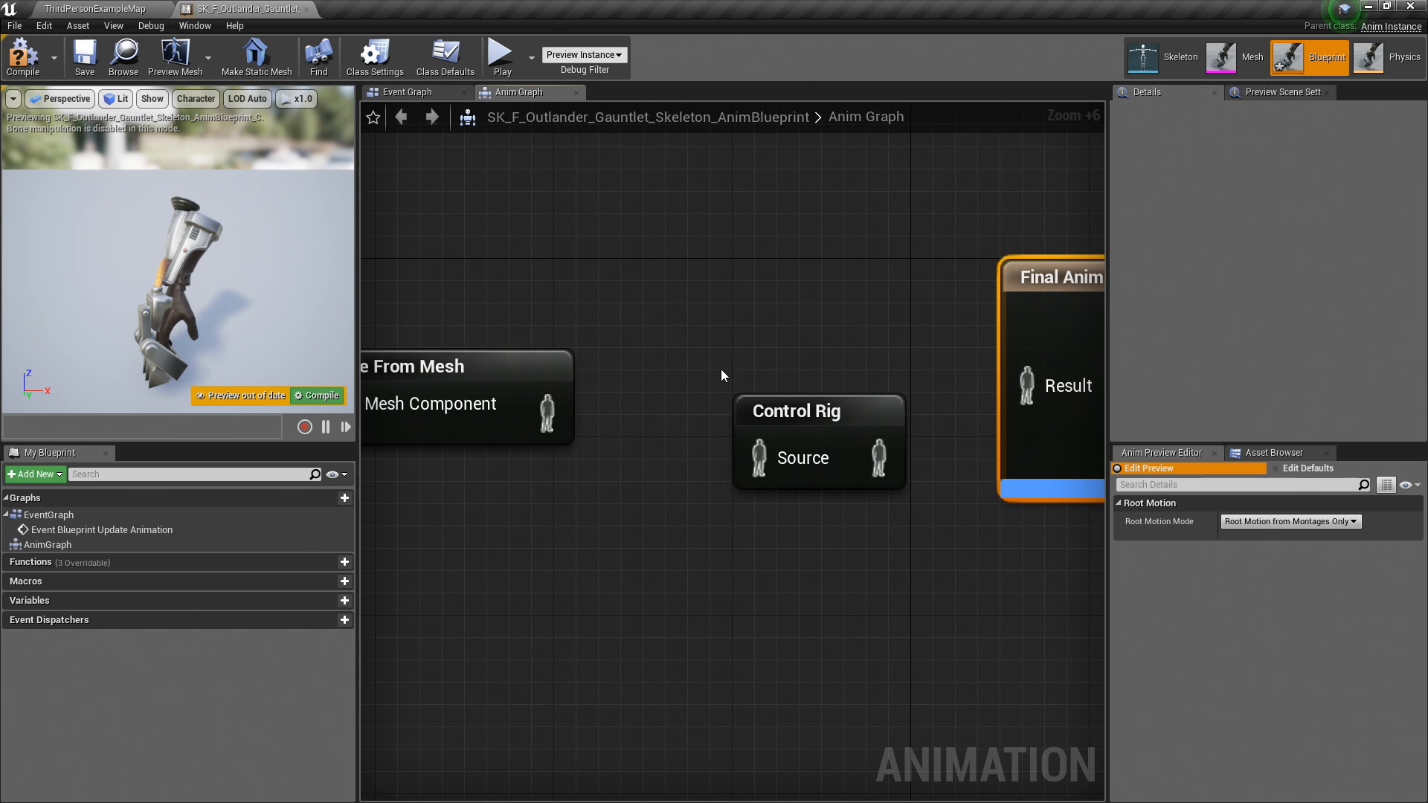
drag(790, 420, 764, 403)
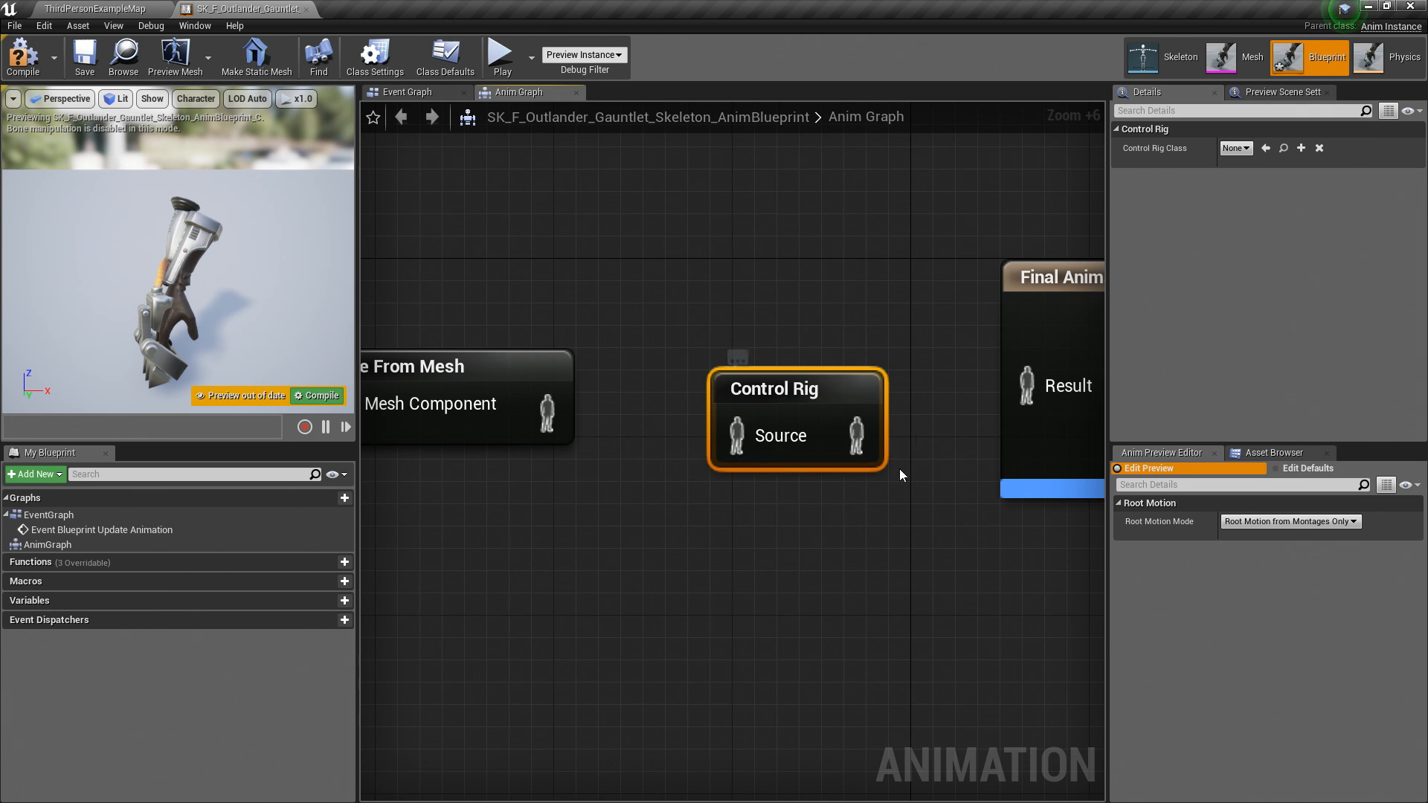
right_click(732, 558)
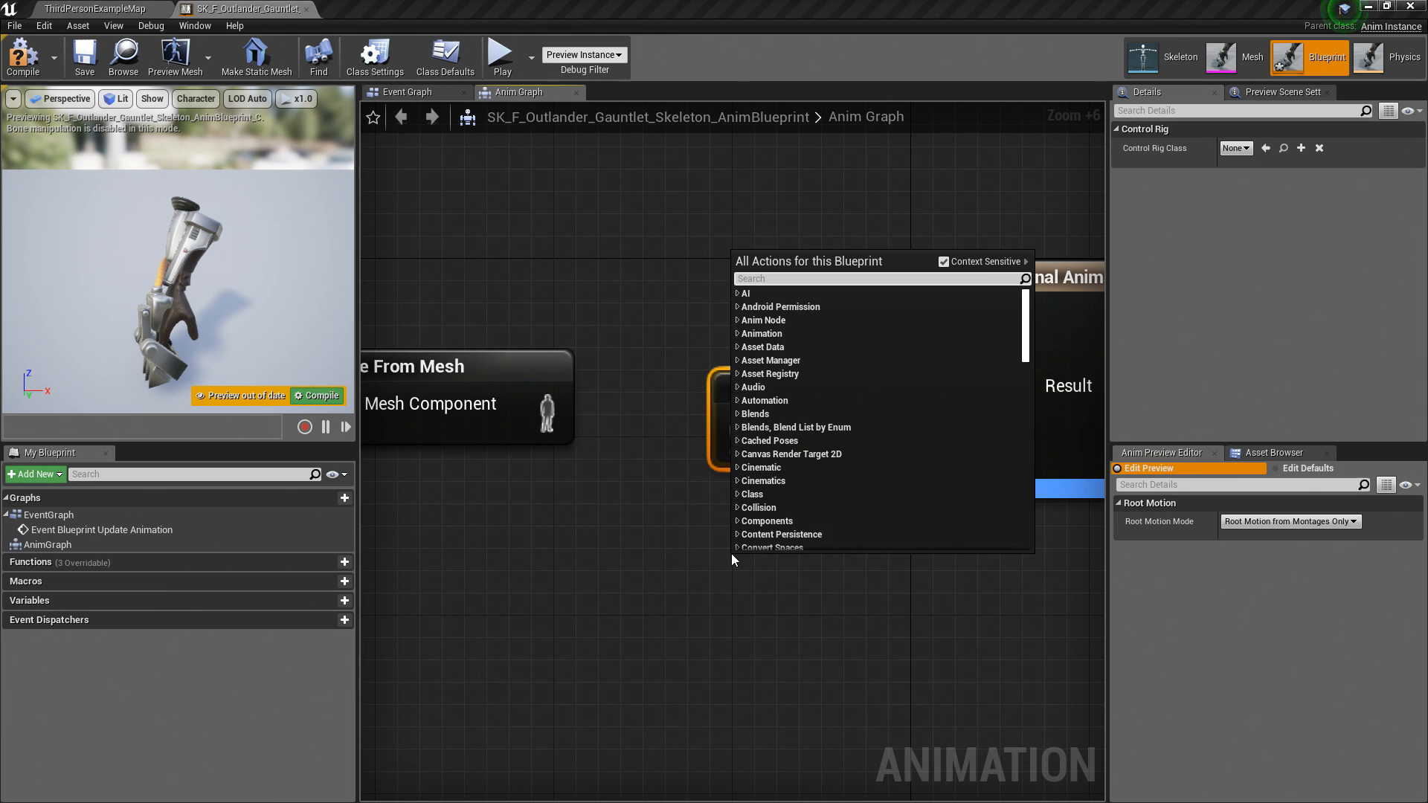
text(blend)
key(Return)
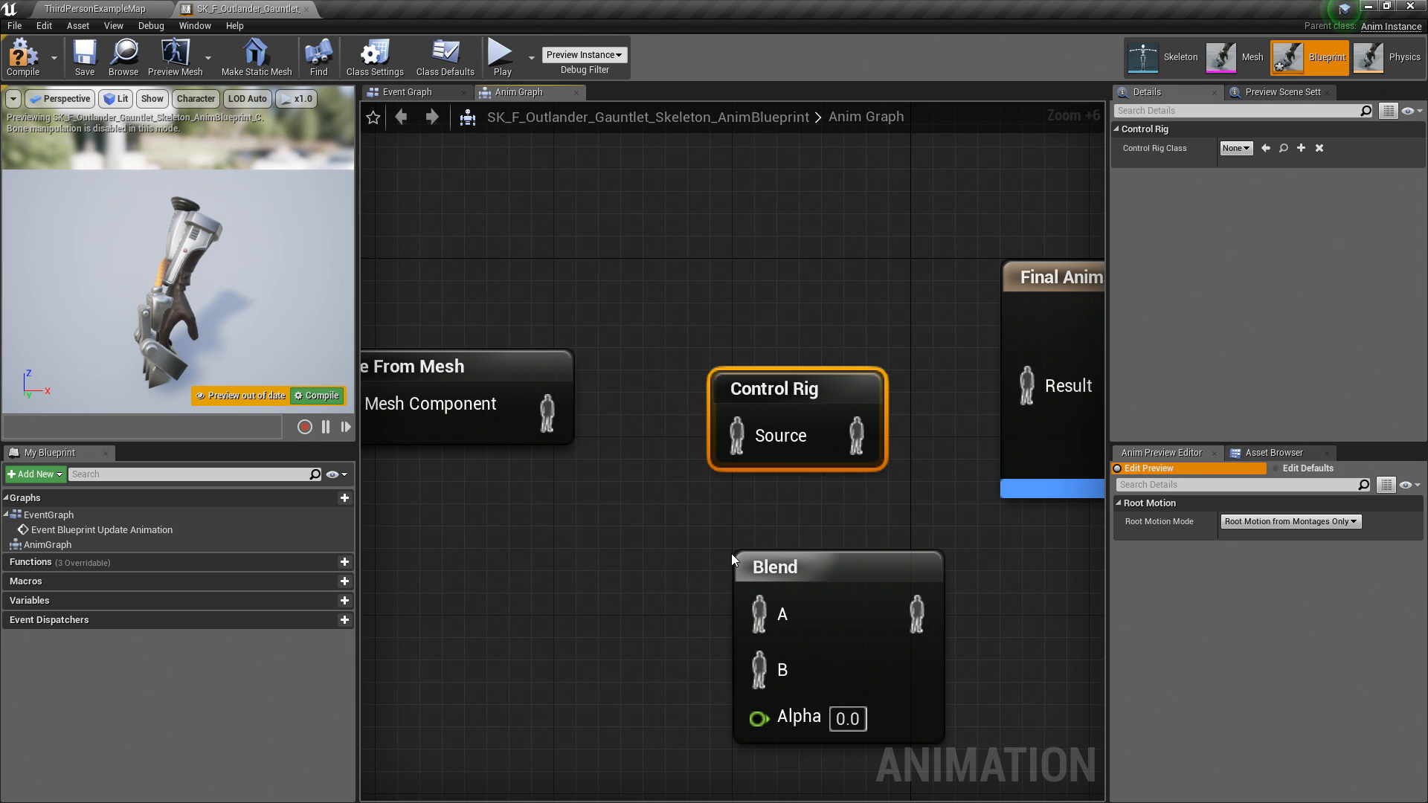
click(870, 588)
key(Delete)
Step: Connect Copy Pose From Mesh to the Control Rig's Source, and the Control Rig output to the Final Animation Pose Result
right_drag(674, 505, 715, 571)
drag(589, 473, 781, 512)
drag(802, 470, 733, 448)
right_drag(893, 528, 689, 508)
drag(628, 473, 855, 433)
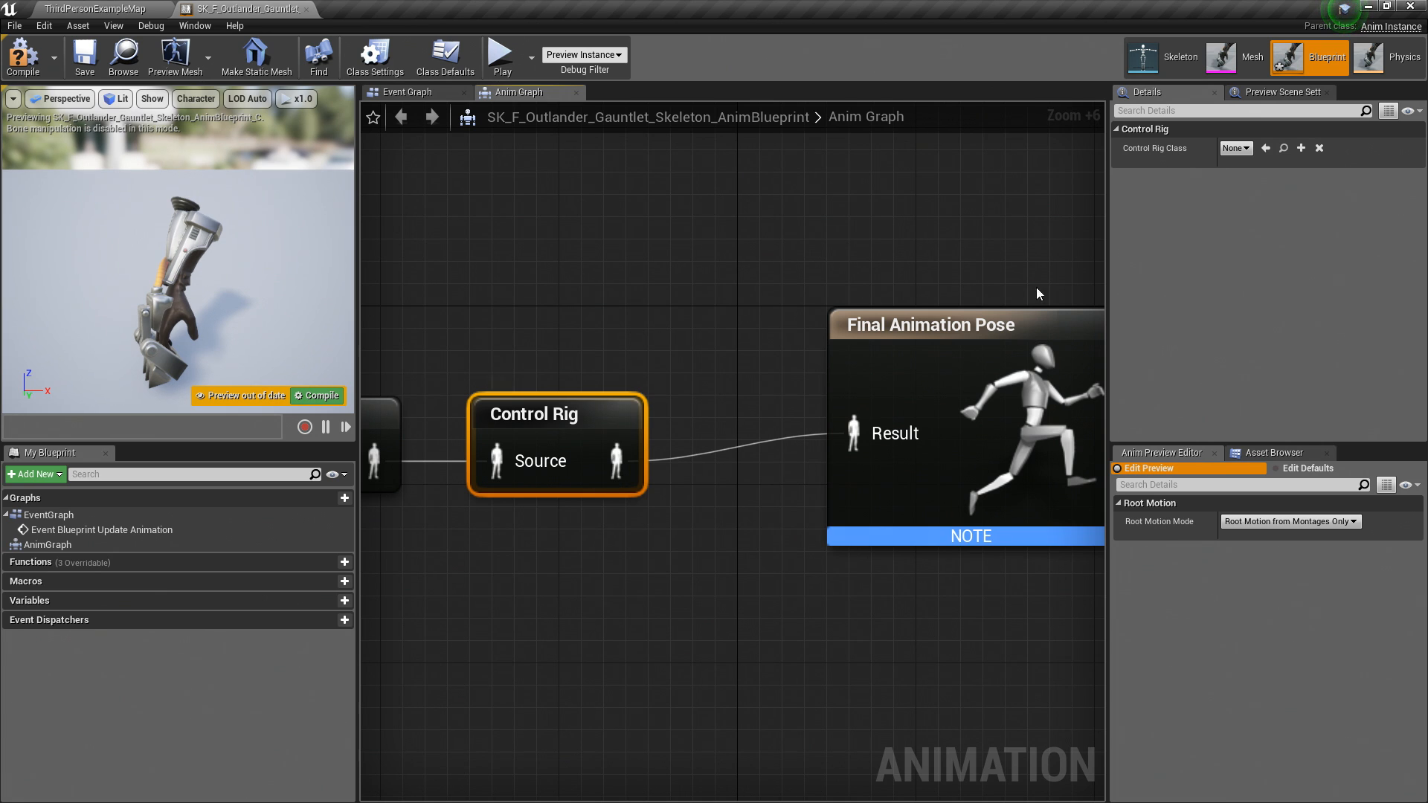
Step: Set the Control Rig node's Control Rig Class to Rig_Gauntlet and compile the Anim Blueprint
click(1236, 148)
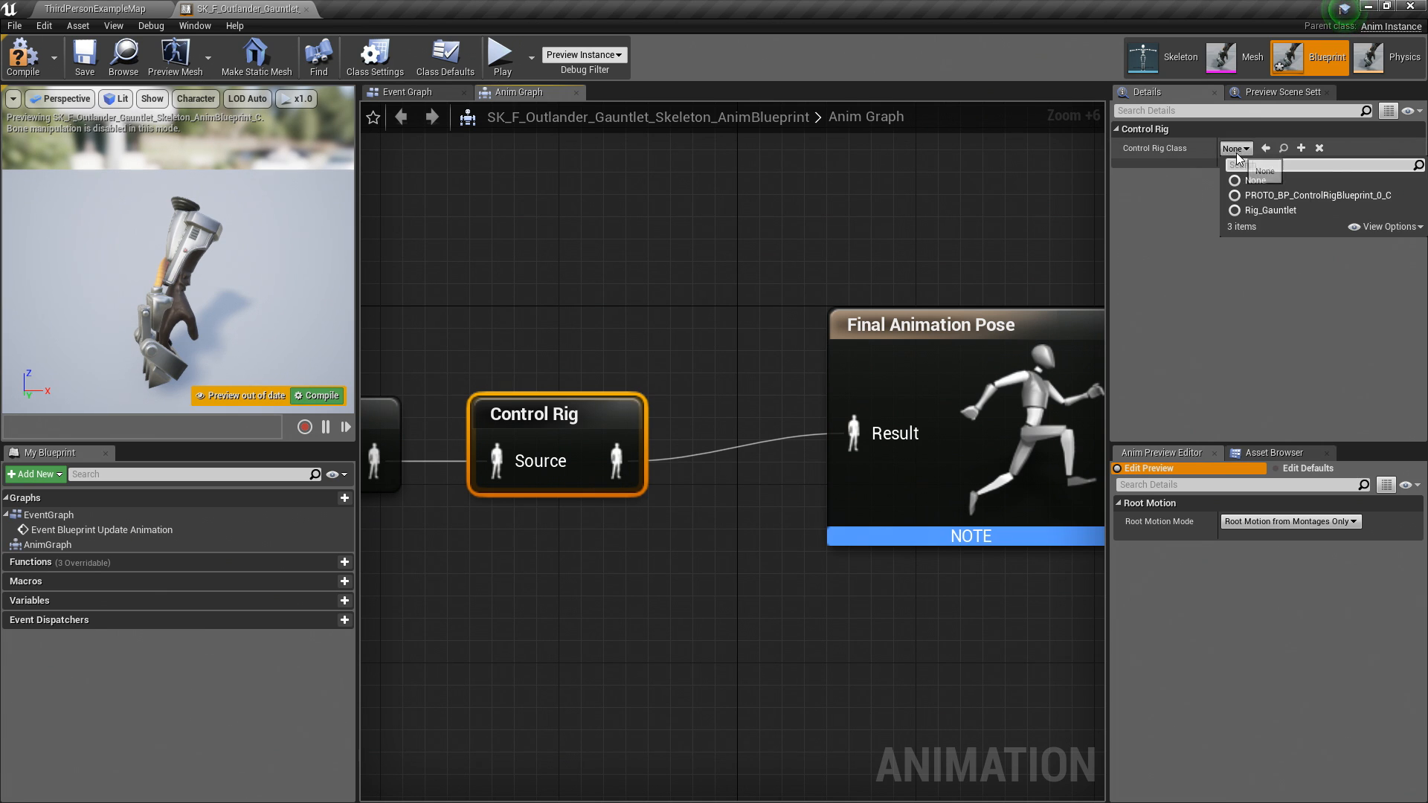
click(1259, 211)
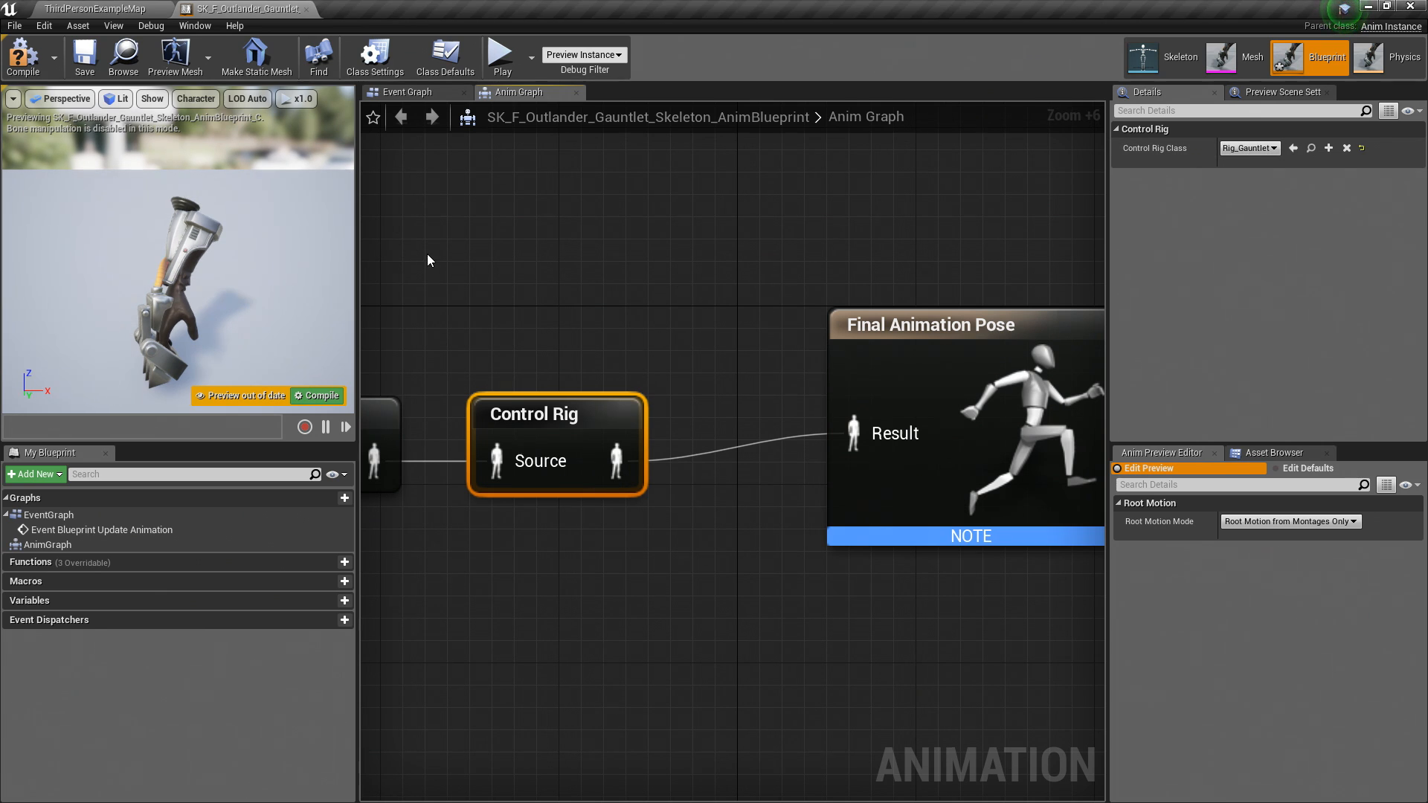
right_drag(428, 260, 554, 251)
click(23, 56)
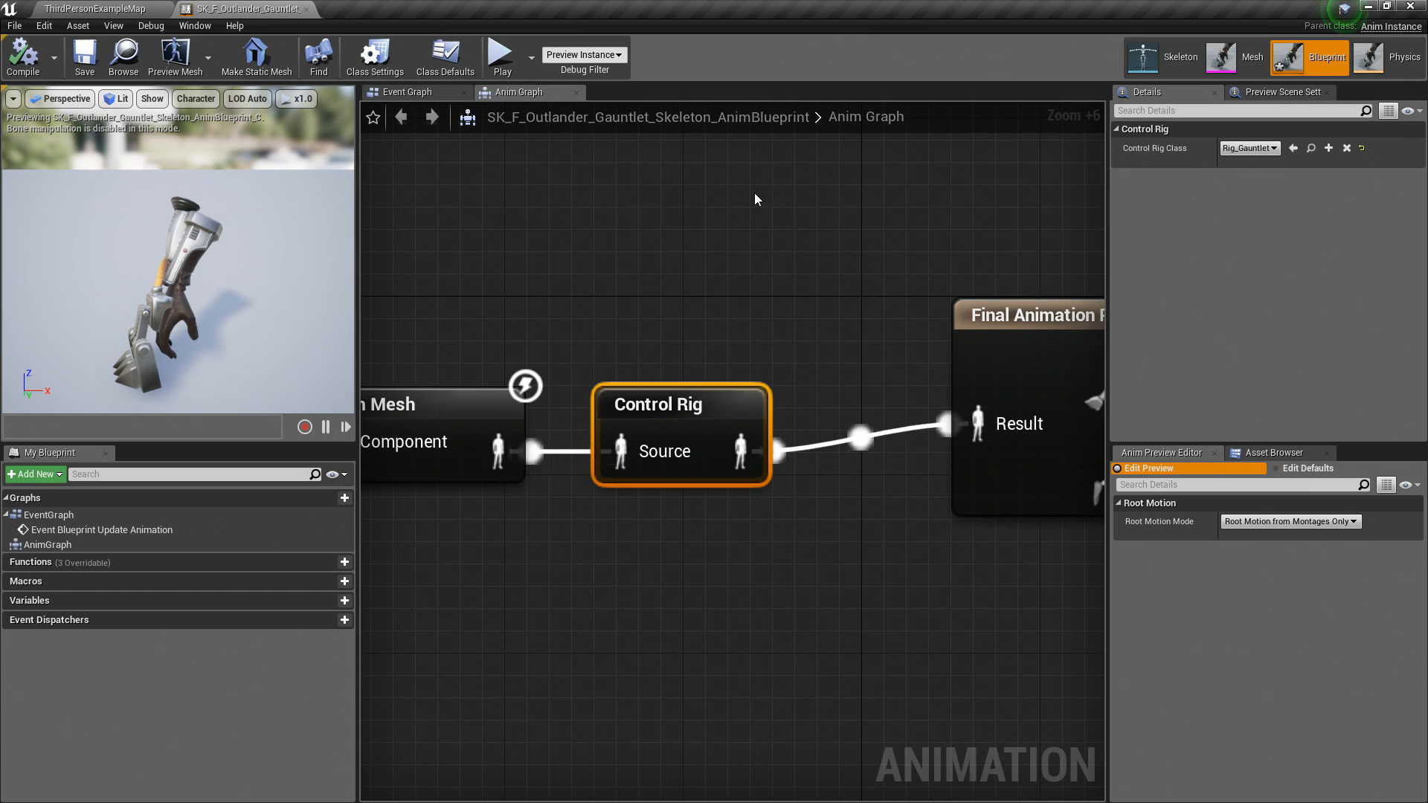
Step: Set the gauntlet mesh's Post Process Anim Blueprint to SK_F_Outlander_Gauntlet_Skeleton_AnimBlueprint and scrub the backhand_throw animation to check it
click(1247, 52)
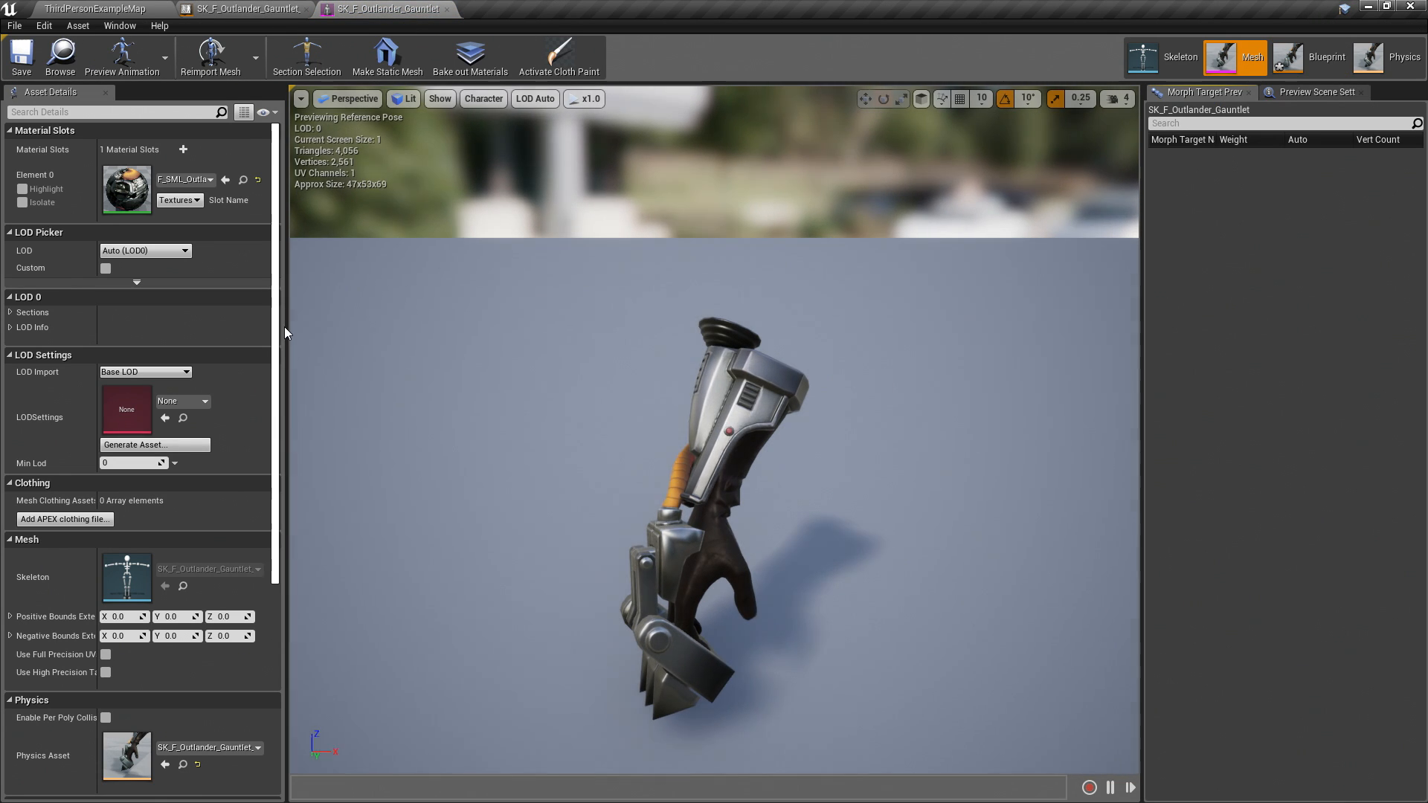
drag(284, 333, 347, 333)
scroll(182, 338, down, 5)
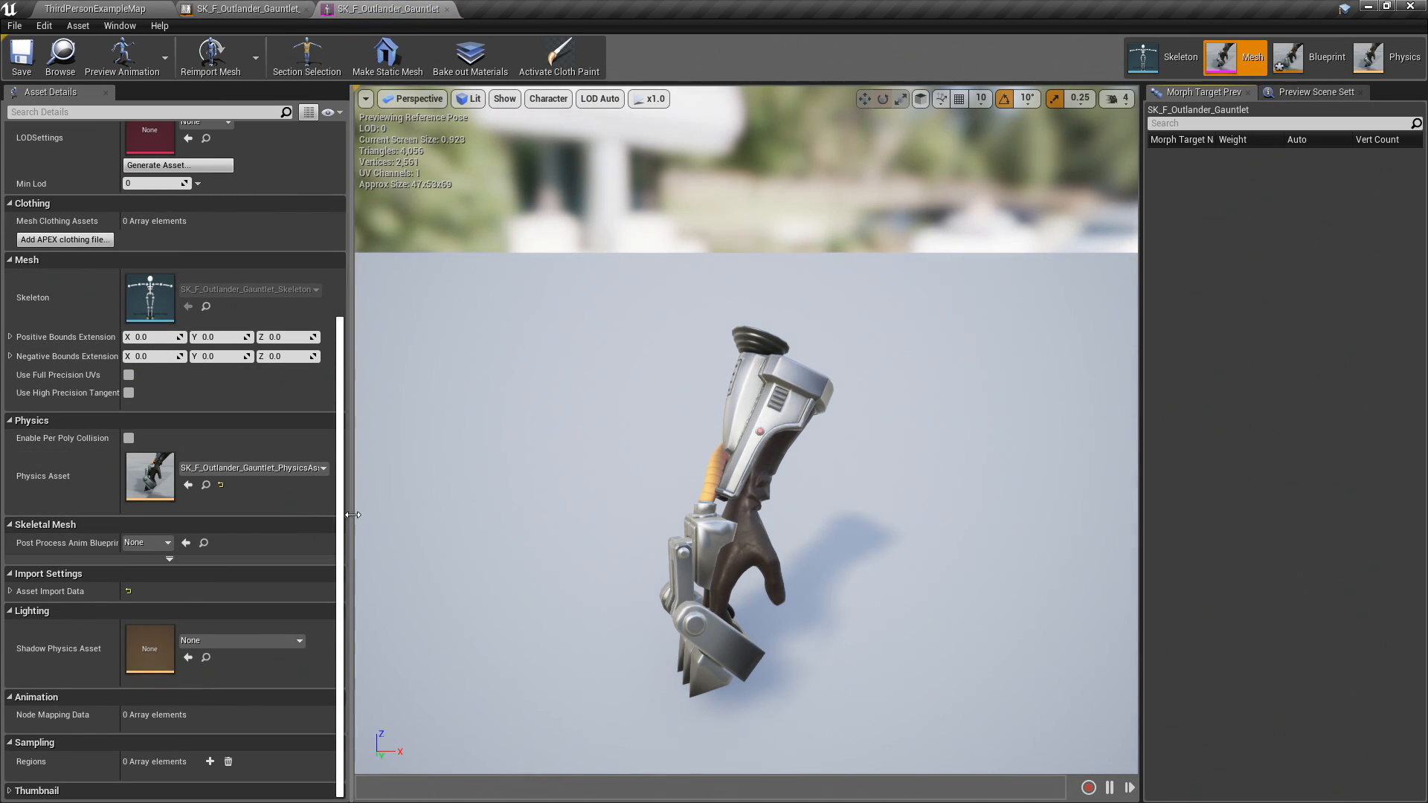
drag(353, 515, 438, 510)
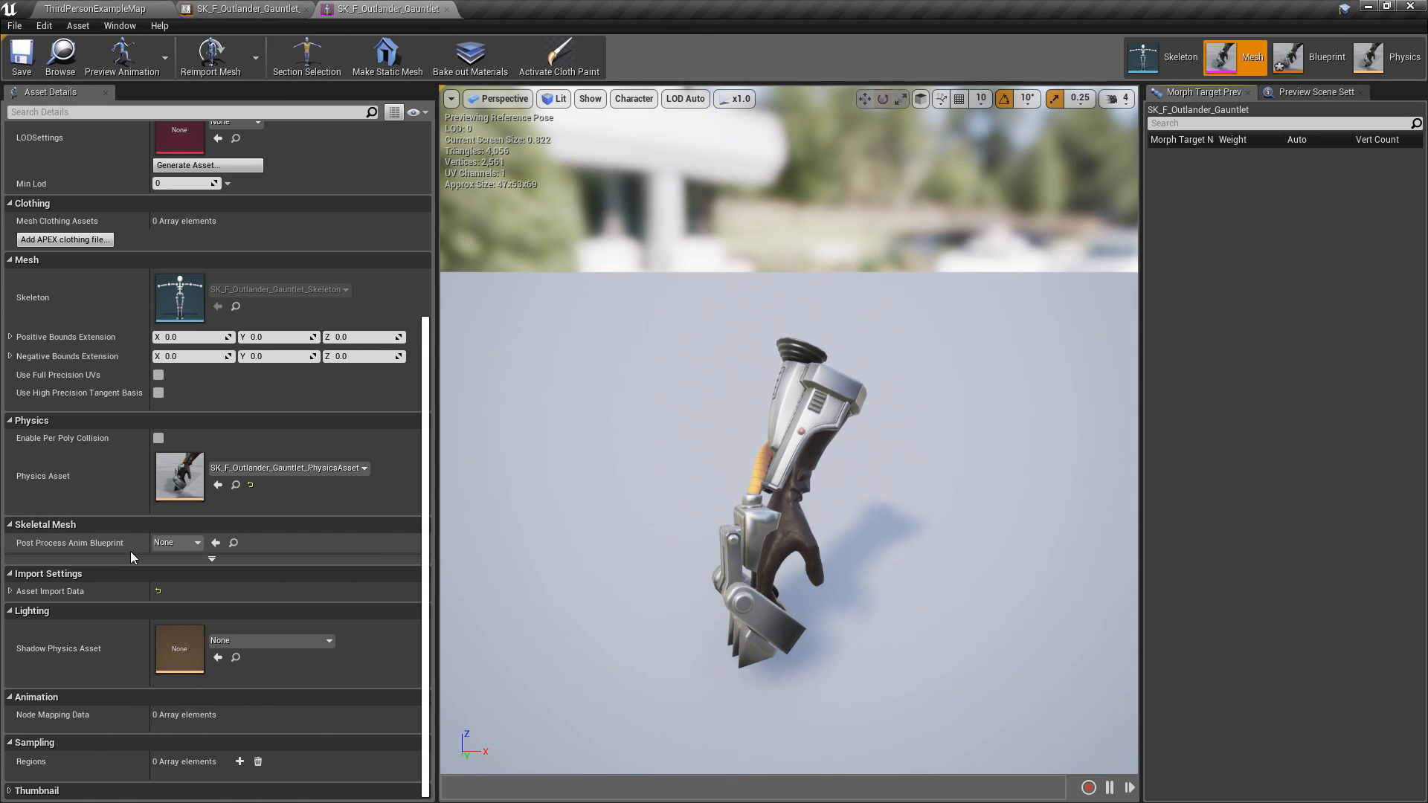
click(189, 545)
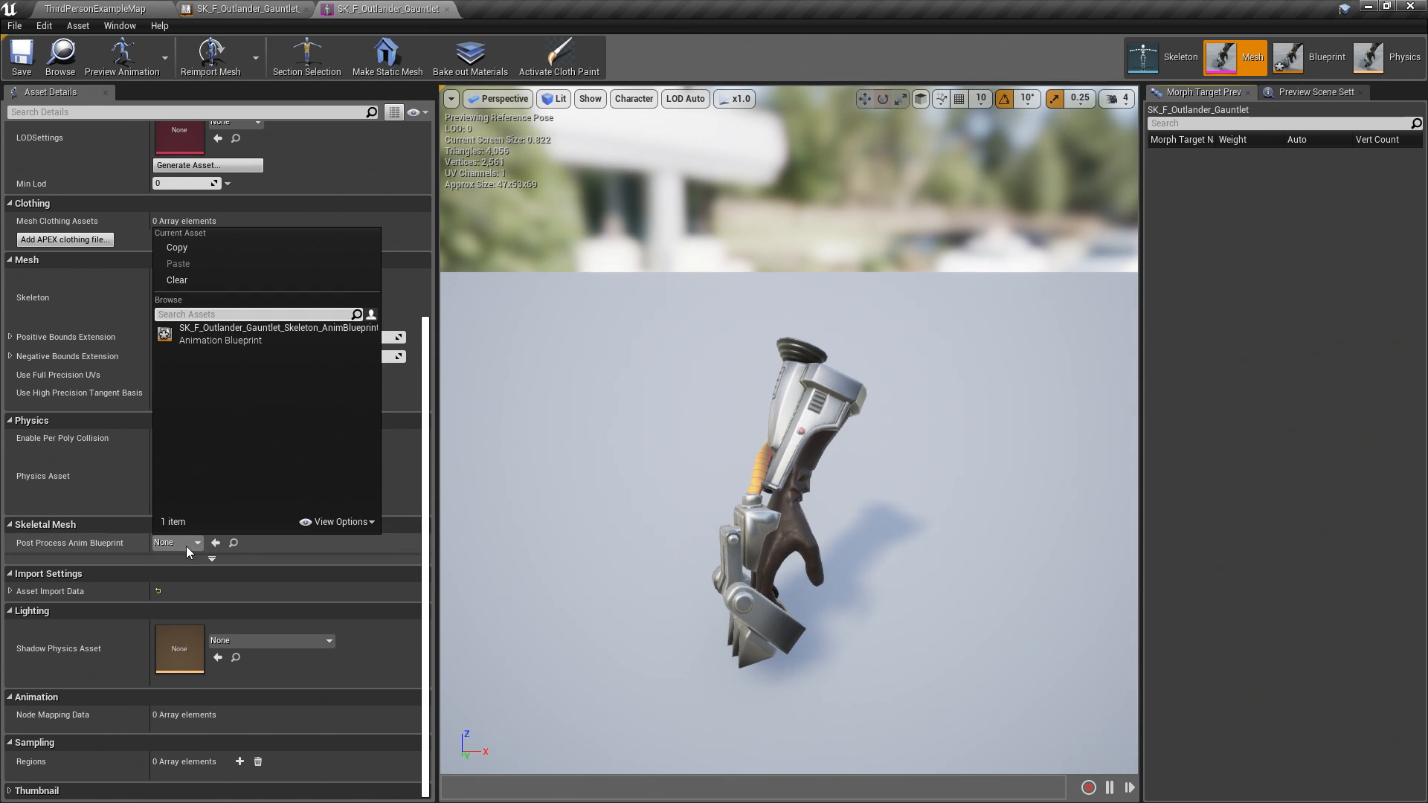
click(220, 331)
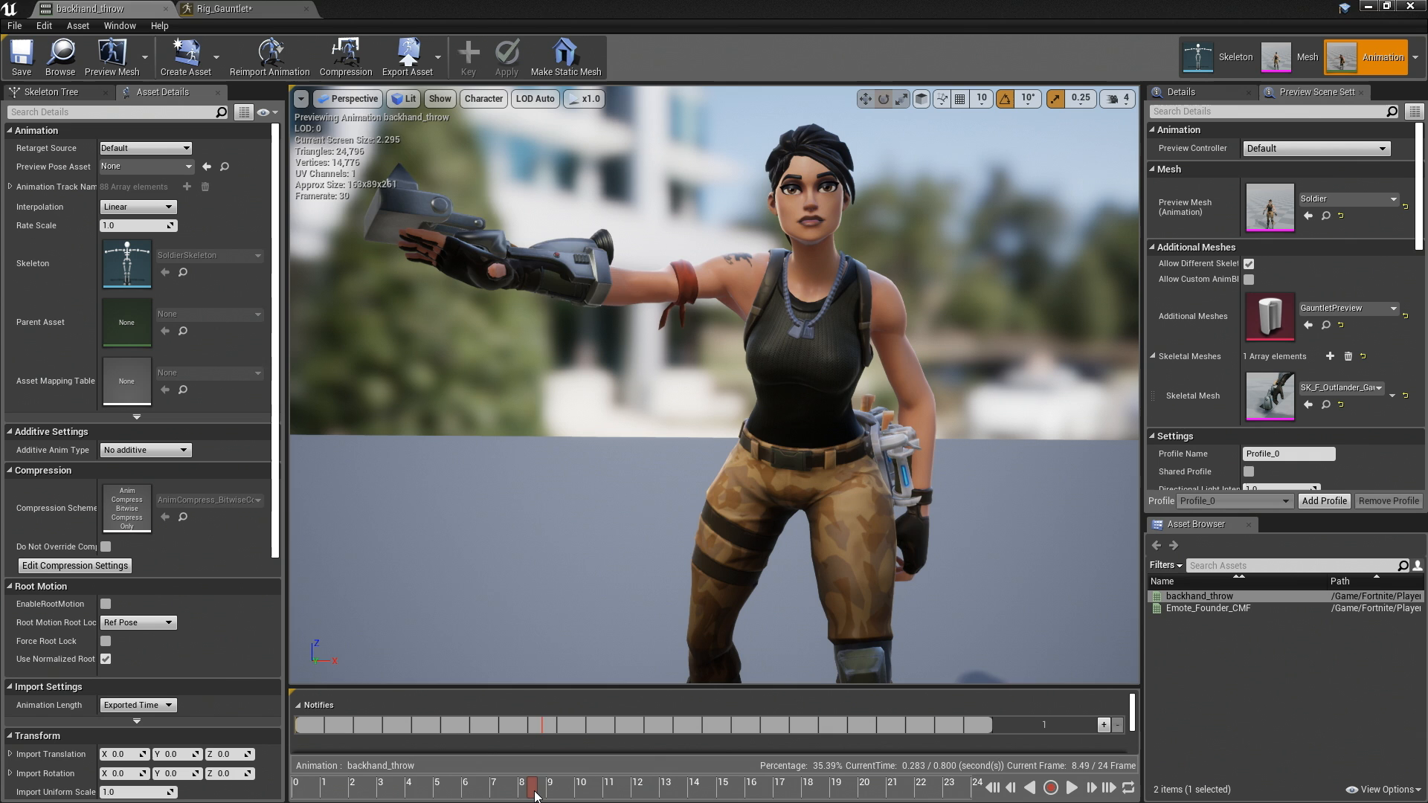
drag(535, 794, 611, 778)
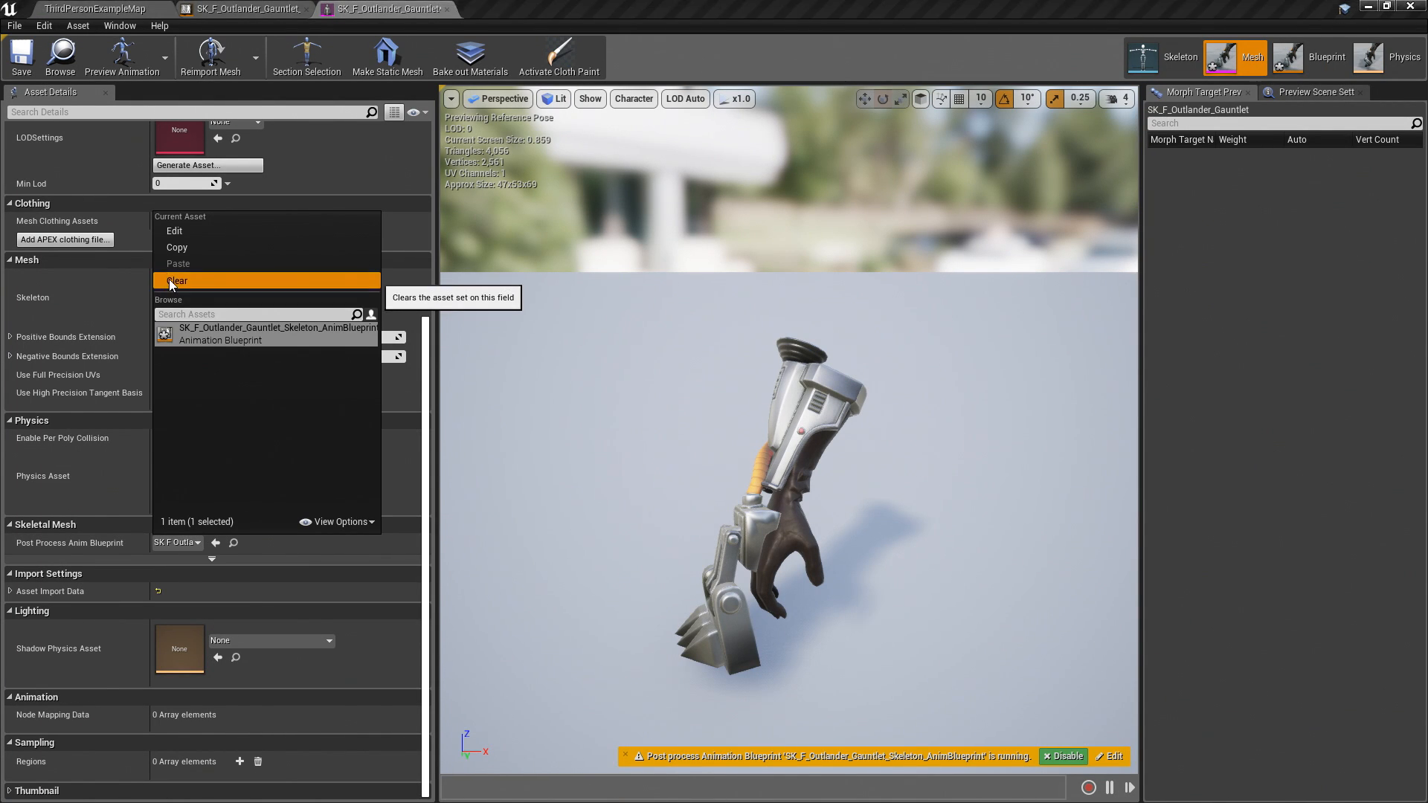
Step: Clear the gauntlet mesh's Post Process Anim Blueprint and reassign SK_F_Outlander_Gauntlet_Skeleton_AnimBlueprint to compare the claw pose
click(372, 280)
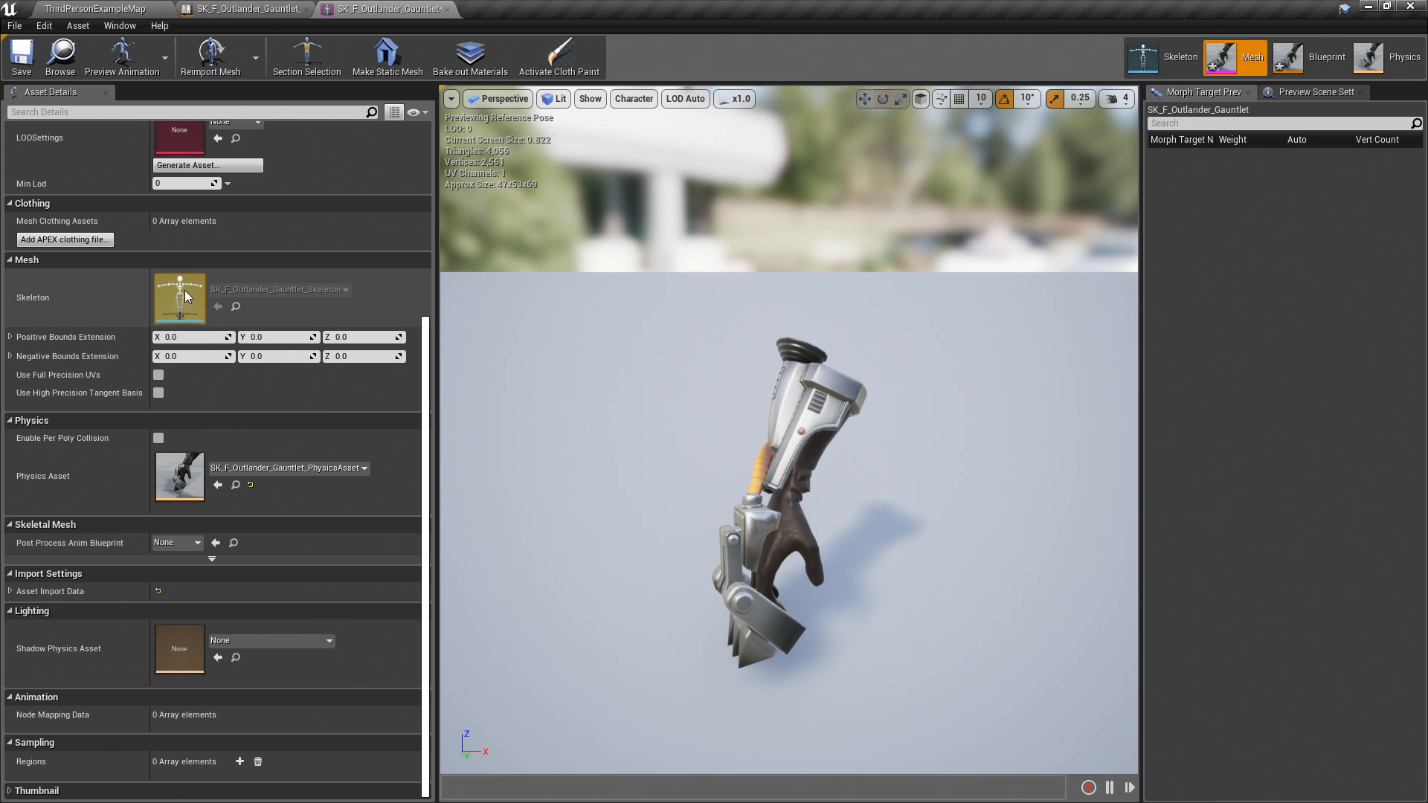
click(186, 544)
click(214, 334)
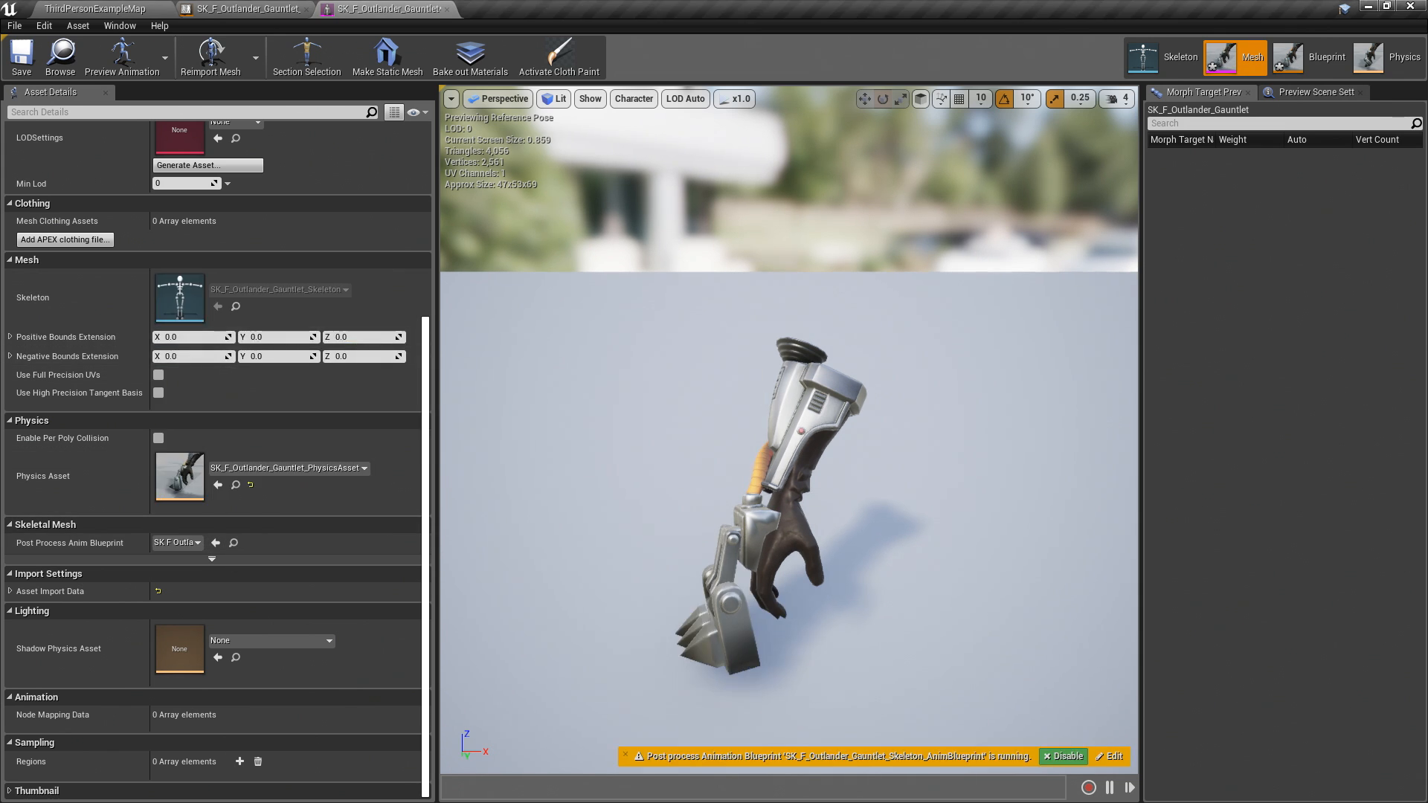